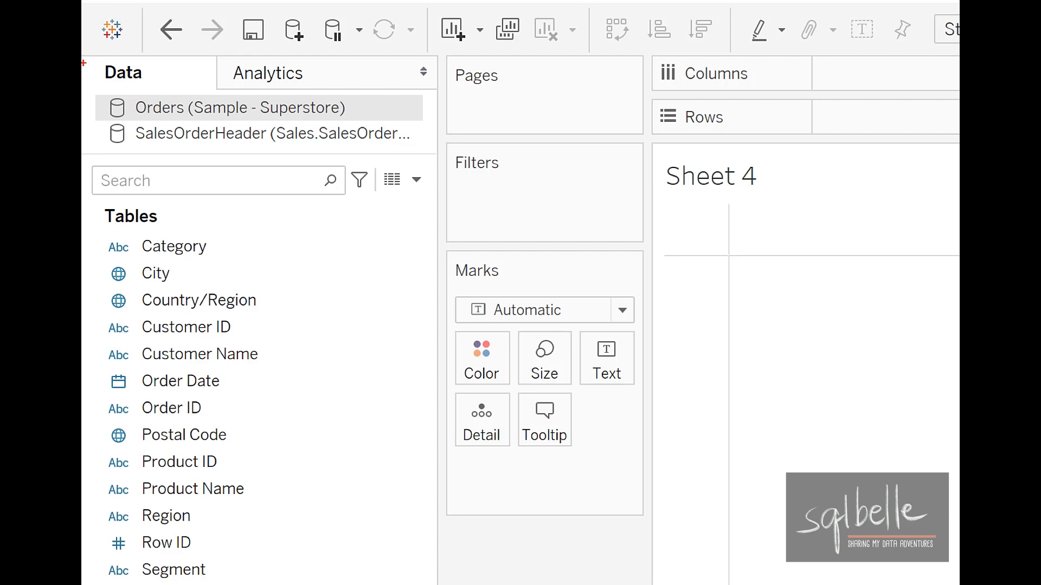
pyautogui.moveTo(138, 368)
pyautogui.mouseDown()
pyautogui.moveTo(112, 403)
pyautogui.moveTo(139, 380)
pyautogui.mouseUp()
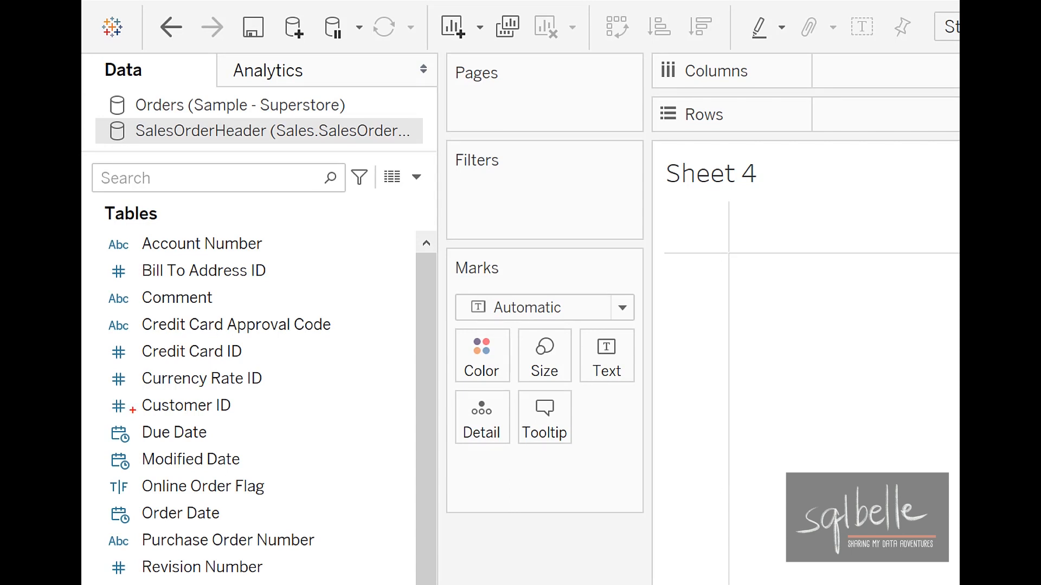
pyautogui.moveTo(130, 410)
pyautogui.mouseDown()
pyautogui.moveTo(149, 433)
pyautogui.moveTo(140, 403)
pyautogui.mouseUp()
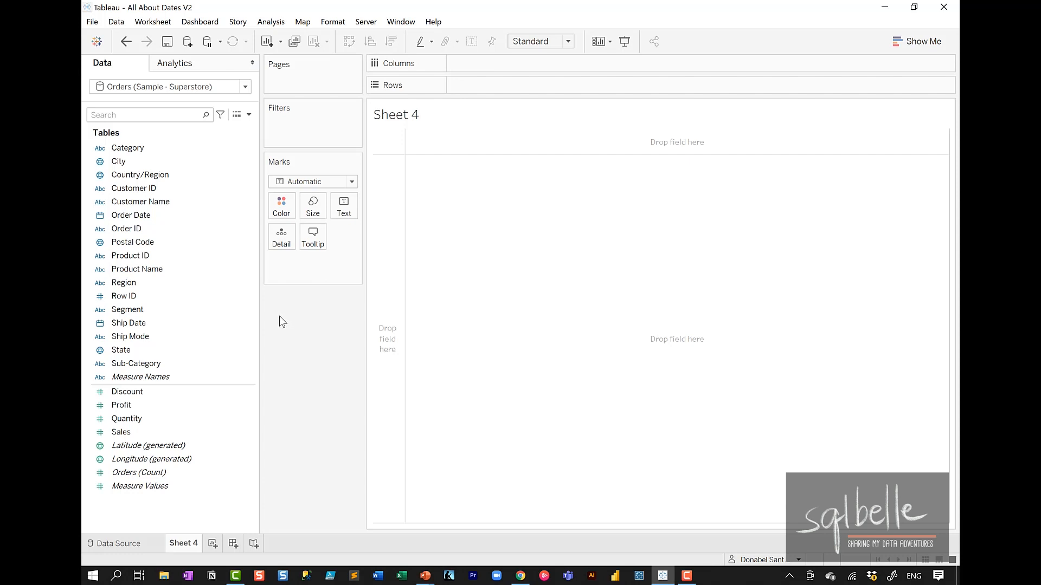
# Step: Place the Order Date field from the Orders (Sample - Superstore) source on Rows
pyautogui.moveTo(215, 216); pyautogui.dragTo(515, 91)
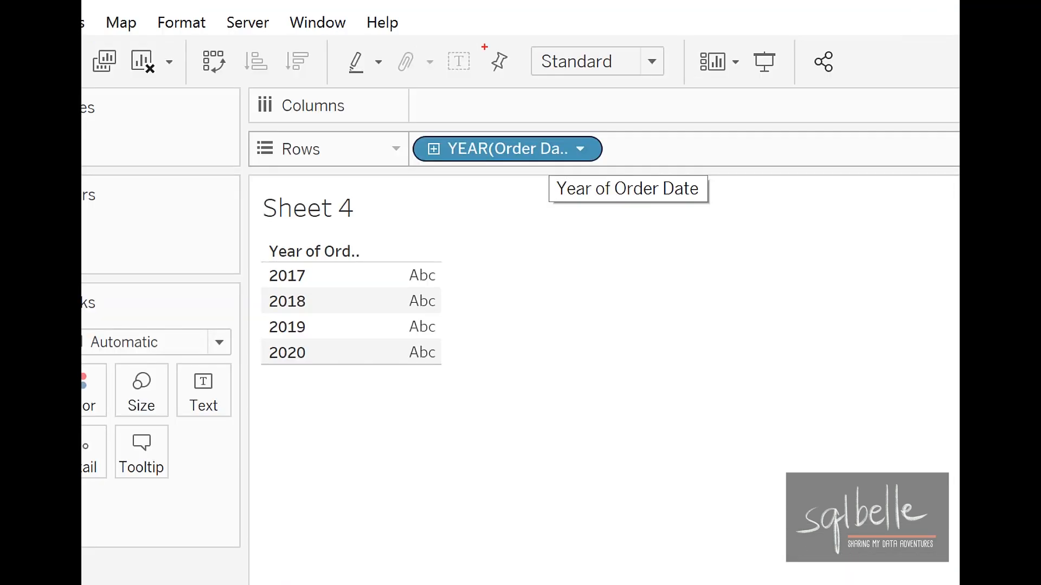
pyautogui.moveTo(588, 131)
pyautogui.mouseDown()
pyautogui.moveTo(534, 117)
pyautogui.moveTo(651, 184)
pyautogui.moveTo(550, 115)
pyautogui.mouseUp()
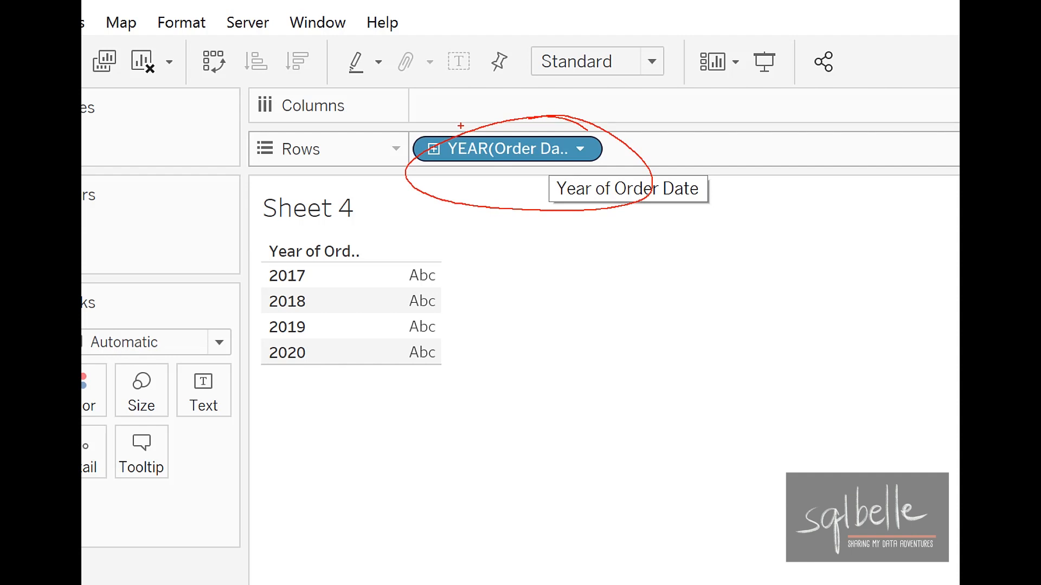
pyautogui.moveTo(378, 222)
pyautogui.mouseDown()
pyautogui.moveTo(288, 241)
pyautogui.moveTo(390, 260)
pyautogui.moveTo(353, 232)
pyautogui.mouseUp()
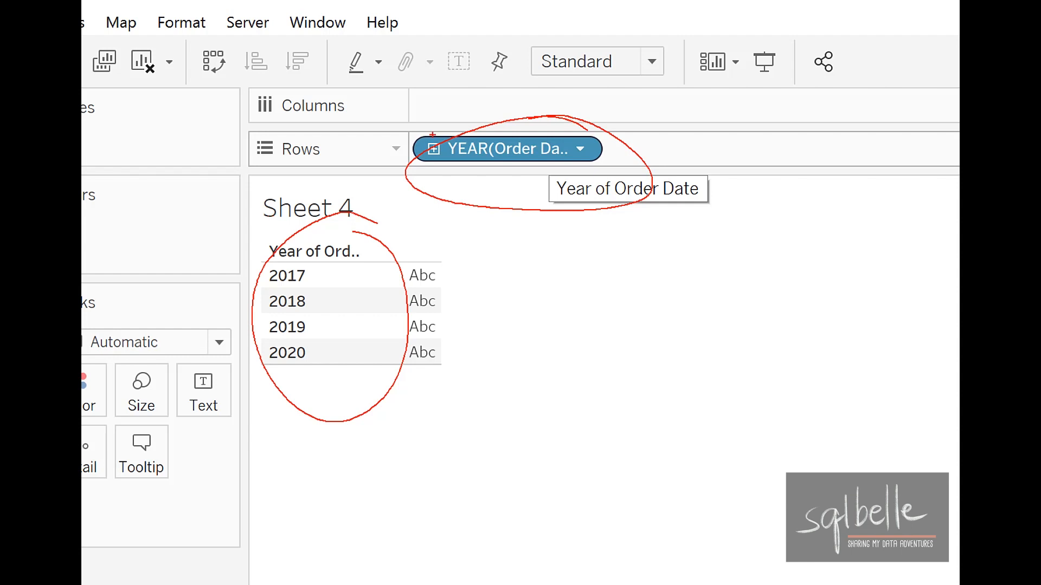
pyautogui.moveTo(437, 145)
pyautogui.mouseDown()
pyautogui.moveTo(437, 169)
pyautogui.moveTo(435, 141)
pyautogui.moveTo(457, 156)
pyautogui.mouseUp()
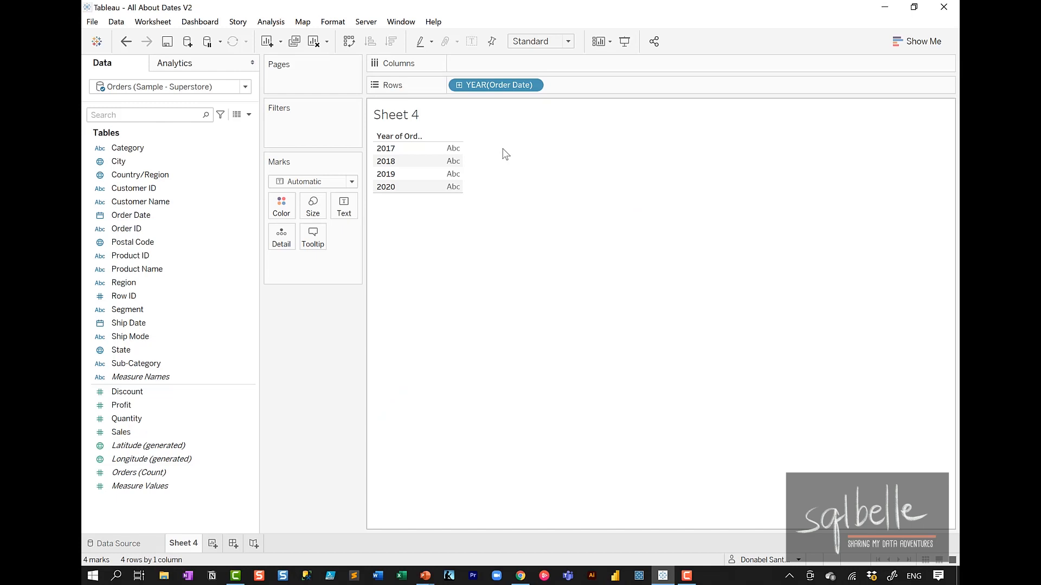
# Step: Drill the Order Date pill on Rows down through quarter, month and day, and collapse it back to year
pyautogui.click(459, 86)
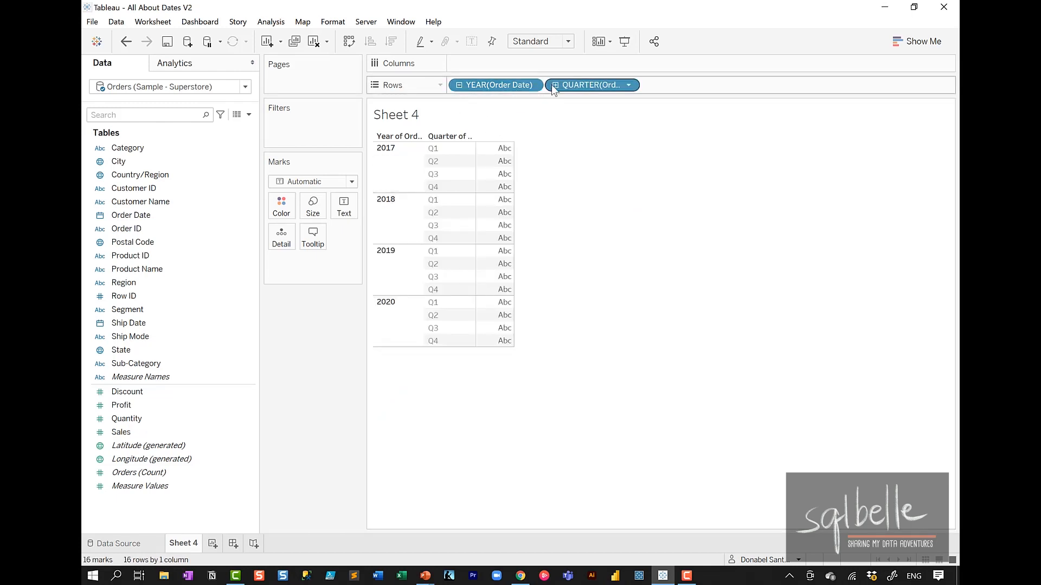
pyautogui.click(554, 86)
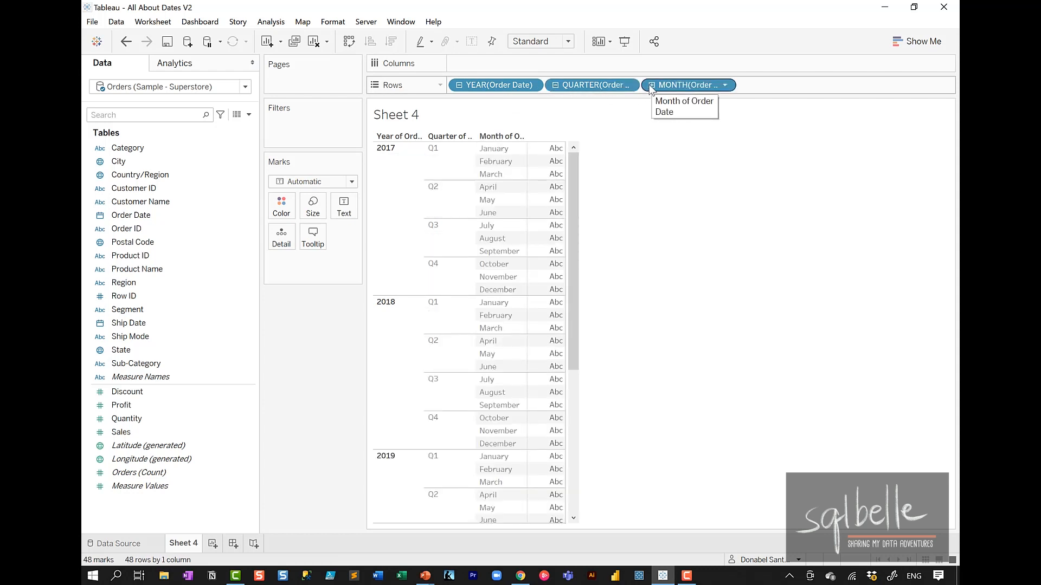
pyautogui.click(651, 86)
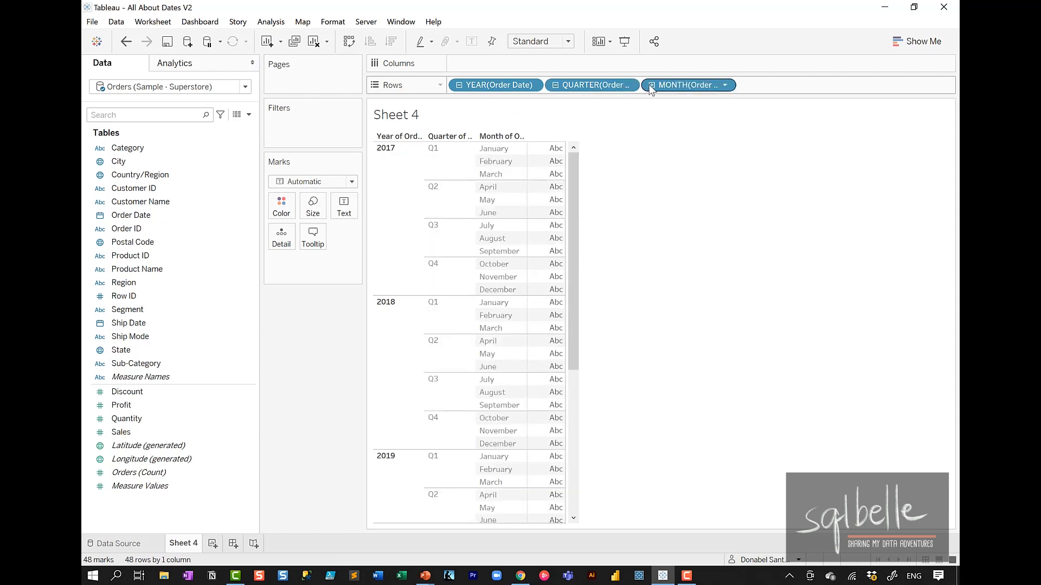
pyautogui.click(458, 85)
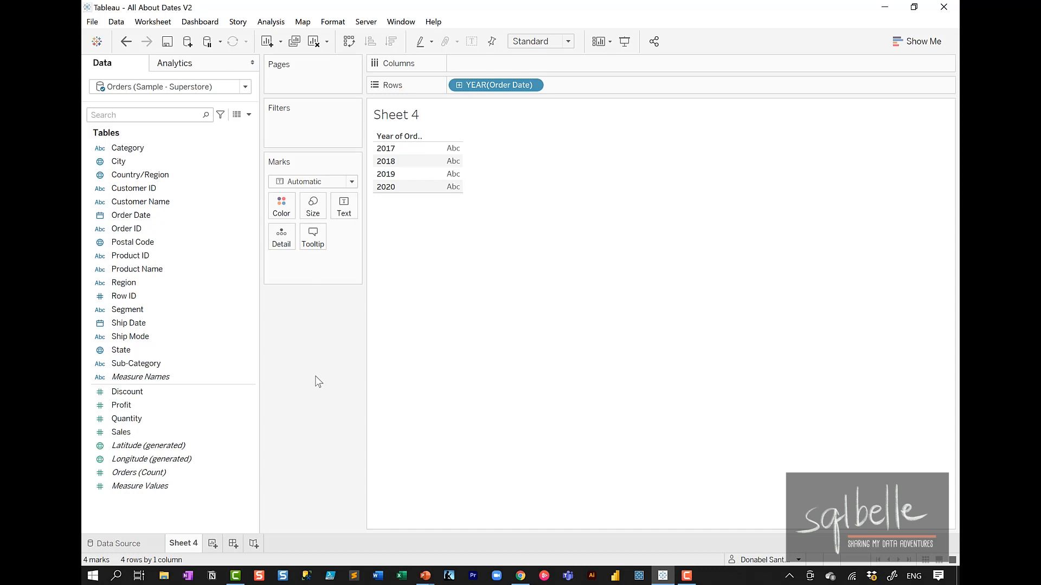
# Step: Switch the sheet to presentation mode and expand its row headers from year down to quarter, month and day
pyautogui.click(624, 44)
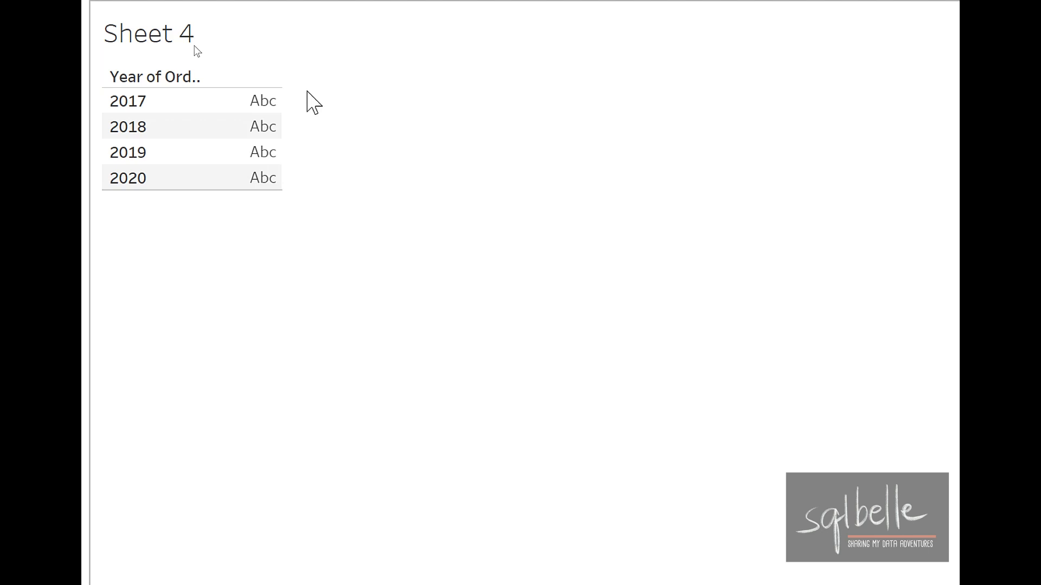
pyautogui.moveTo(155, 77)
pyautogui.click(158, 78)
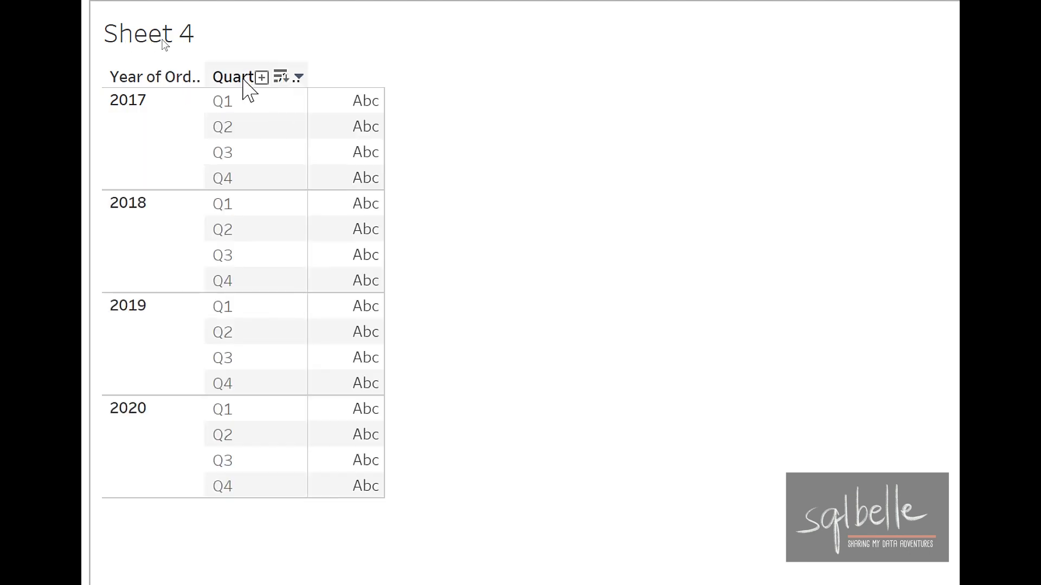
pyautogui.click(261, 78)
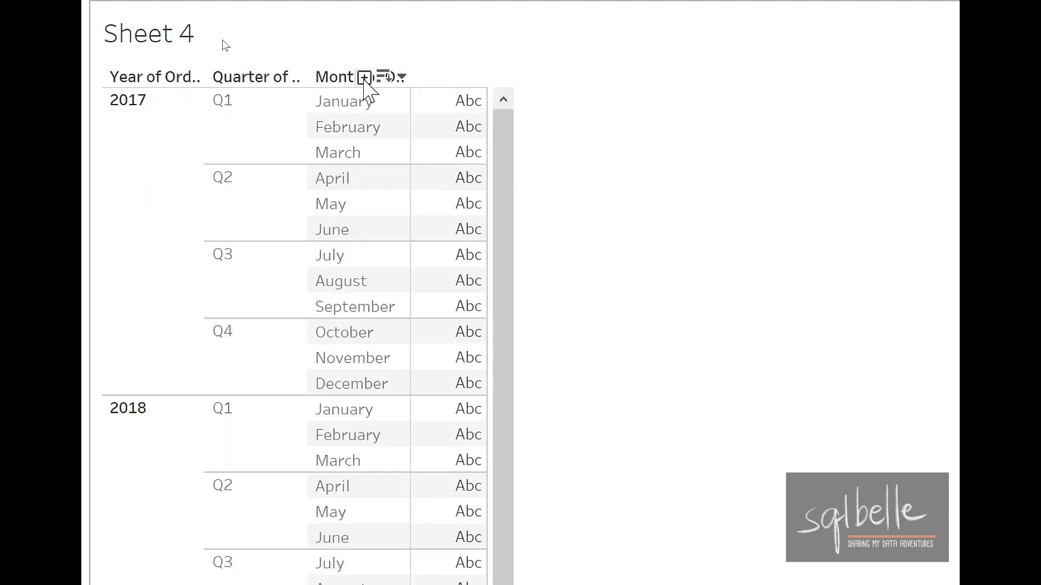
pyautogui.click(363, 79)
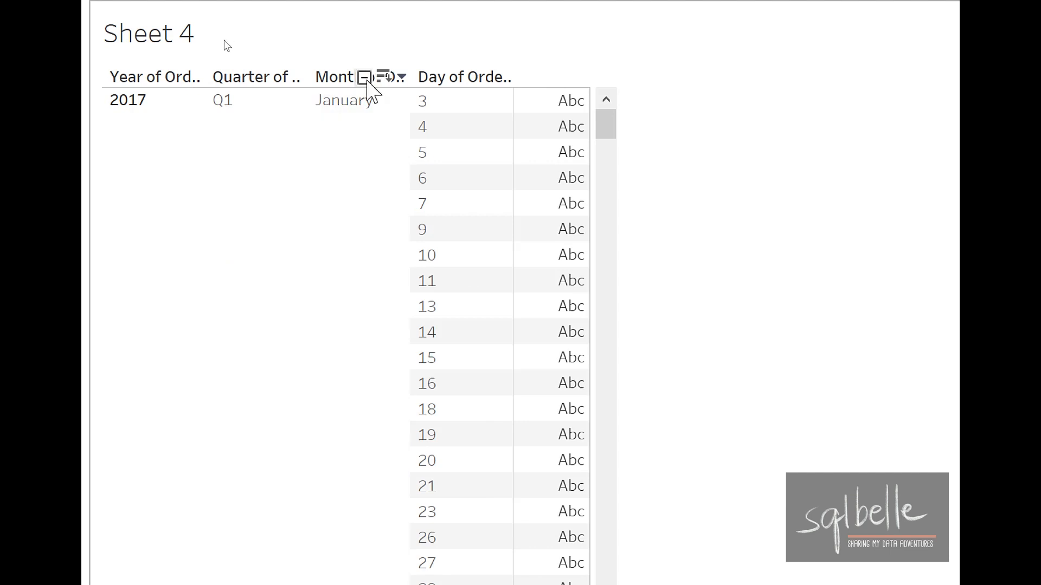
# Step: Collapse the month, quarter and year headers one after another, back to the year level
pyautogui.click(363, 78)
pyautogui.click(260, 79)
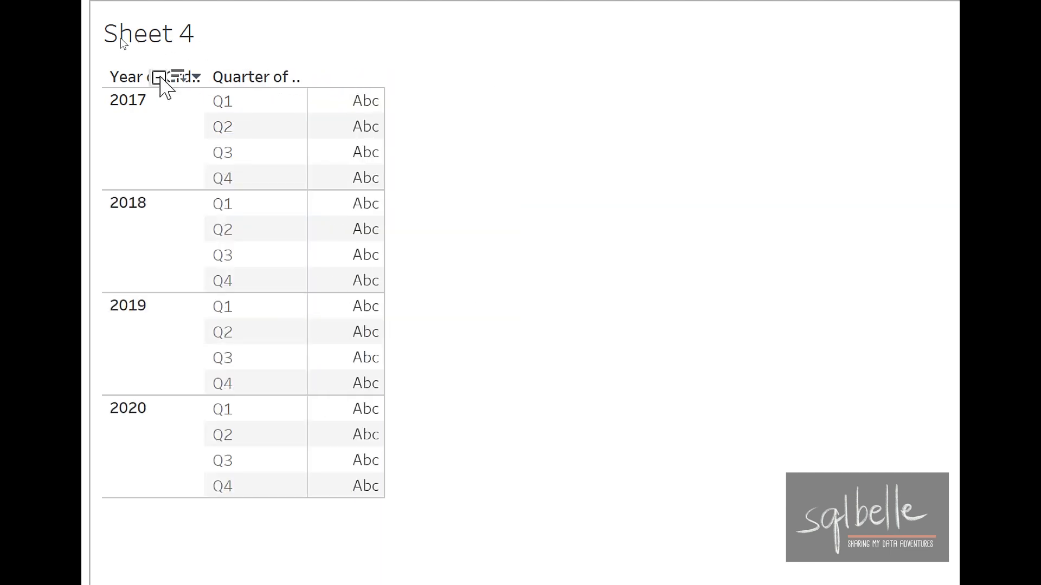
pyautogui.click(158, 78)
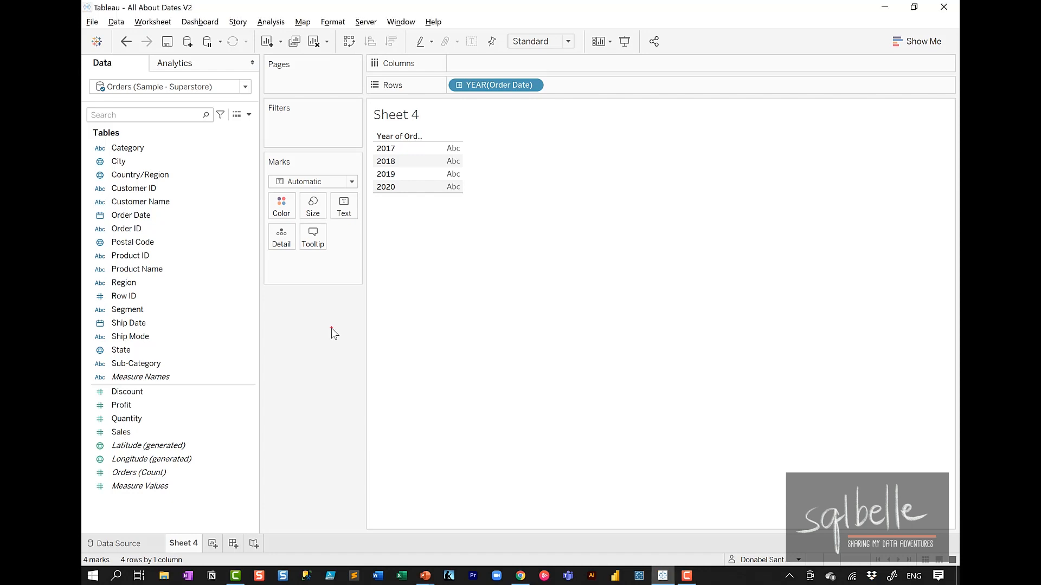
pyautogui.moveTo(552, 80)
pyautogui.mouseDown()
pyautogui.moveTo(499, 72)
pyautogui.moveTo(550, 118)
pyautogui.mouseUp()
pyautogui.moveTo(541, 60); pyautogui.dragTo(490, 132)
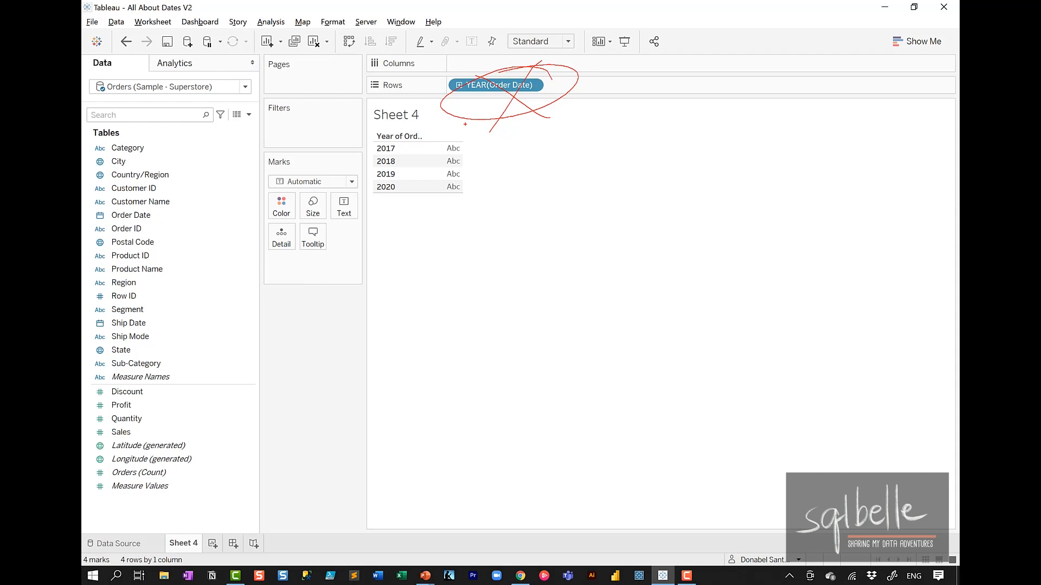
pyautogui.press('Escape')
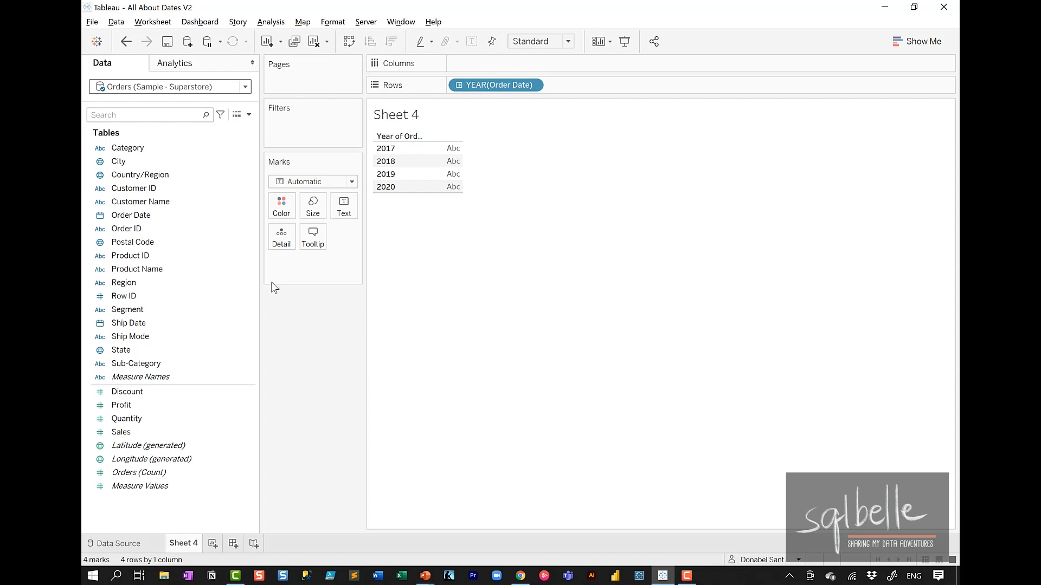
# Step: Add Order Date to Rows a second time, after the year pill, as the Order Date (Discrete) drop option
pyautogui.click(142, 215)
pyautogui.moveTo(142, 216); pyautogui.dragTo(632, 93)
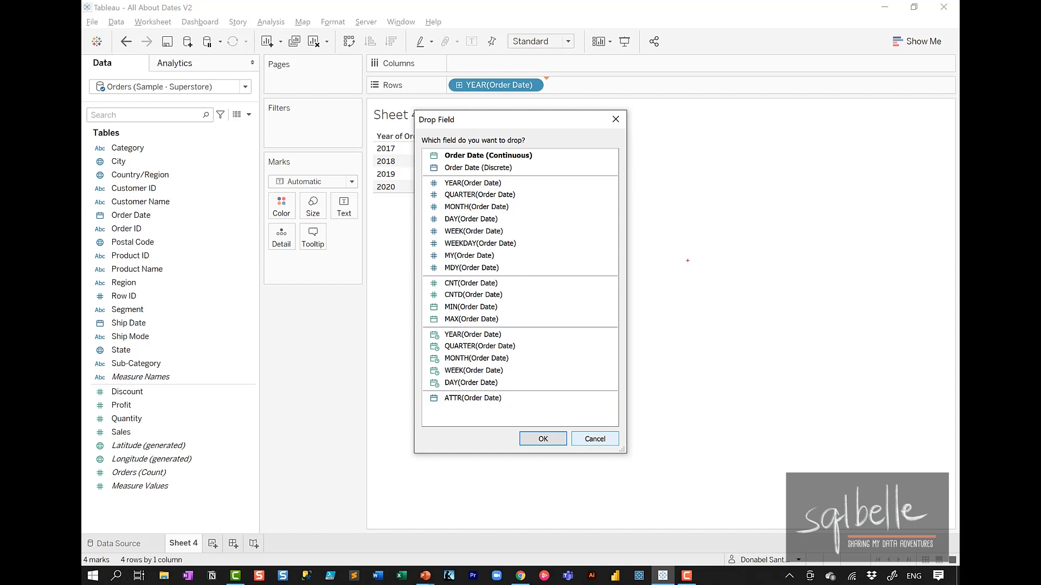
pyautogui.moveTo(575, 208)
pyautogui.mouseDown()
pyautogui.moveTo(459, 138)
pyautogui.moveTo(574, 331)
pyautogui.moveTo(558, 162)
pyautogui.mouseUp()
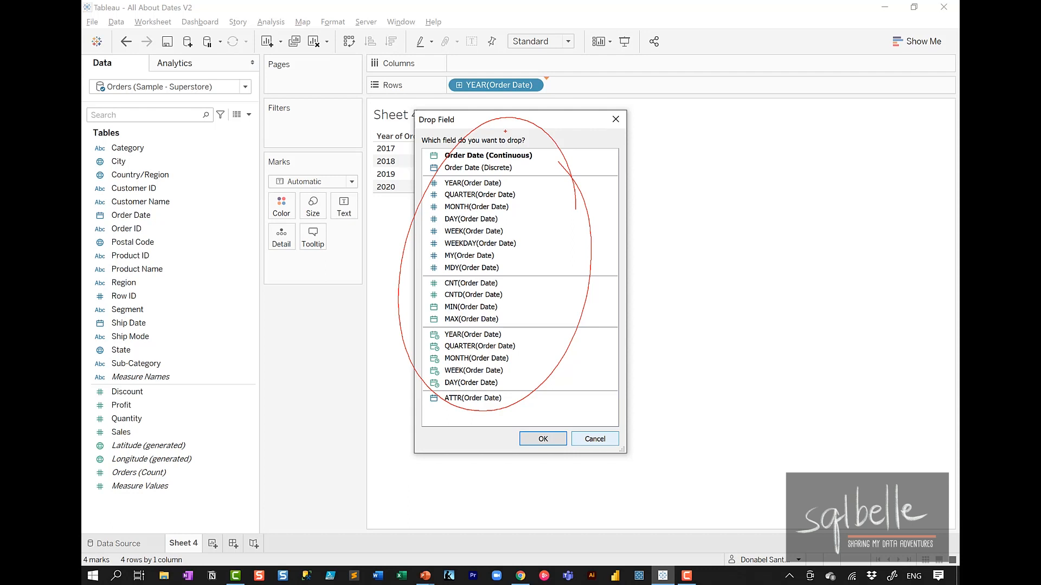
pyautogui.moveTo(534, 154)
pyautogui.mouseDown()
pyautogui.moveTo(500, 134)
pyautogui.moveTo(514, 184)
pyautogui.moveTo(505, 142)
pyautogui.mouseUp()
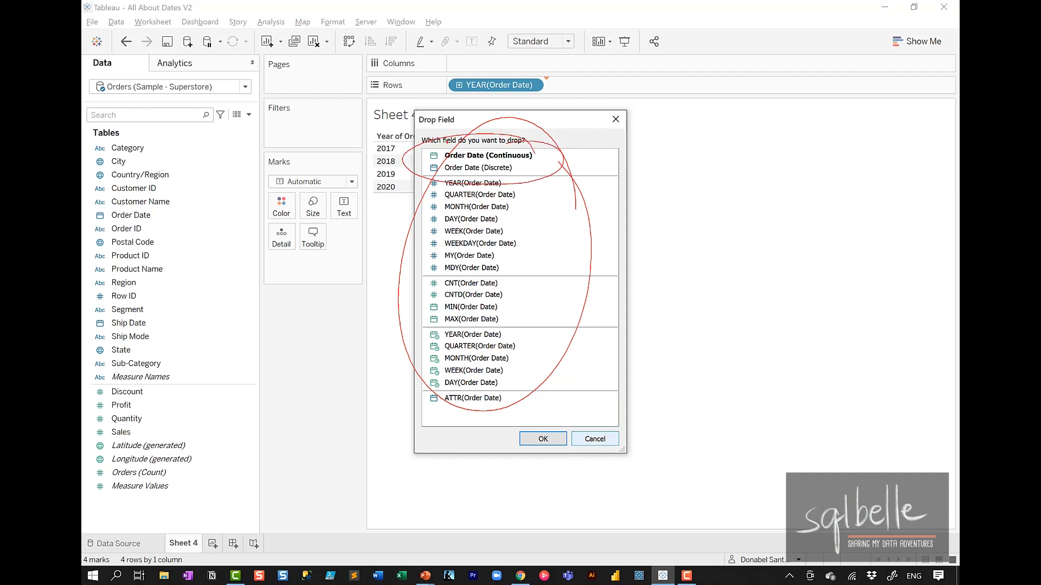
pyautogui.press('Escape')
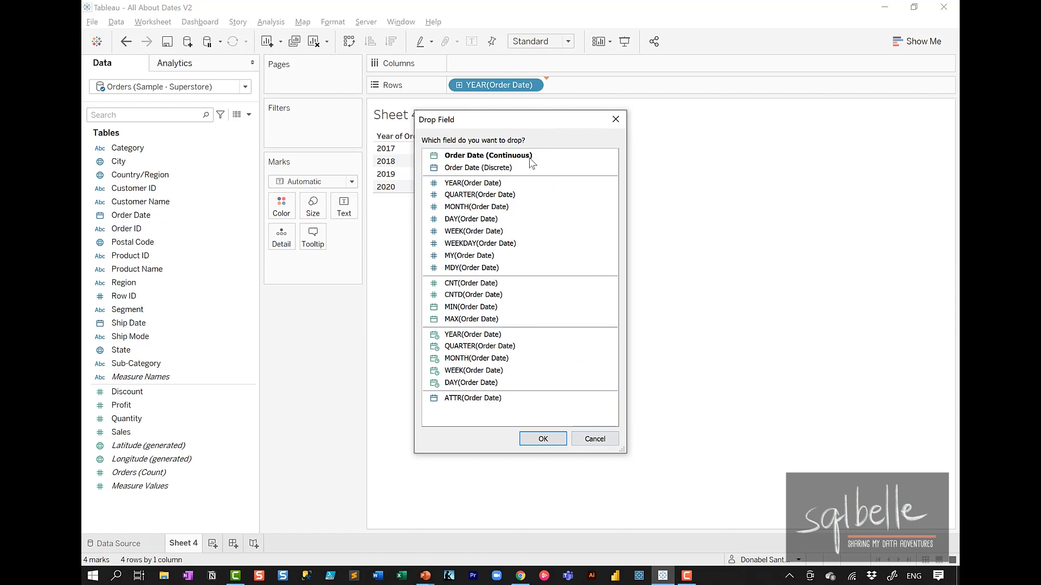
pyautogui.click(509, 167)
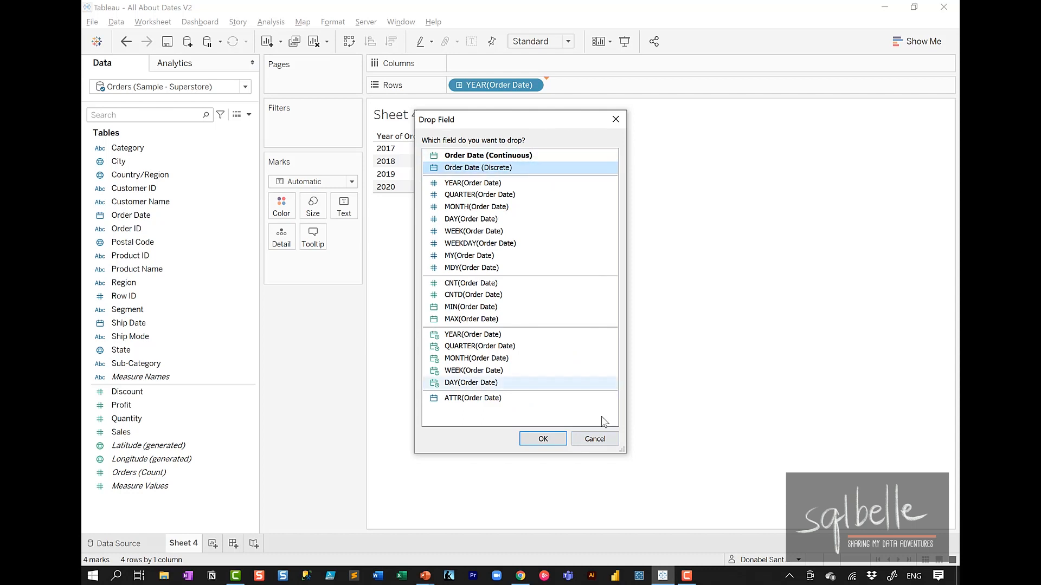
pyautogui.click(540, 440)
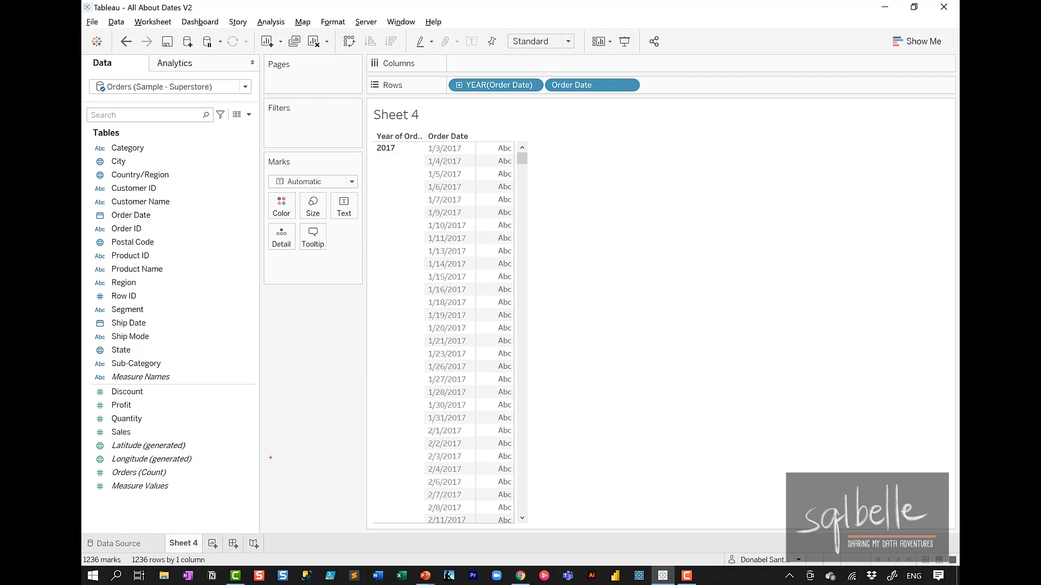
pyautogui.moveTo(512, 75)
pyautogui.mouseDown()
pyautogui.moveTo(499, 67)
pyautogui.moveTo(512, 103)
pyautogui.moveTo(485, 65)
pyautogui.mouseUp()
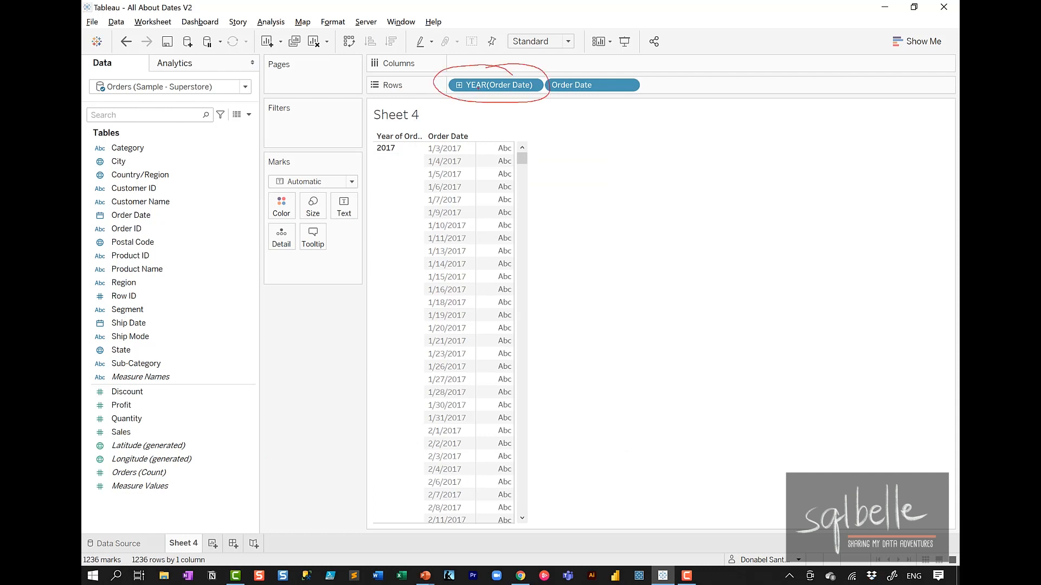
pyautogui.moveTo(466, 103)
pyautogui.mouseDown()
pyautogui.moveTo(513, 90)
pyautogui.moveTo(461, 72)
pyautogui.mouseUp()
pyautogui.moveTo(520, 113)
pyautogui.mouseDown()
pyautogui.moveTo(445, 103)
pyautogui.moveTo(402, 137)
pyautogui.mouseUp()
pyautogui.moveTo(628, 63); pyautogui.dragTo(593, 65)
pyautogui.moveTo(548, 90)
pyautogui.mouseDown()
pyautogui.moveTo(650, 111)
pyautogui.moveTo(547, 88)
pyautogui.mouseUp()
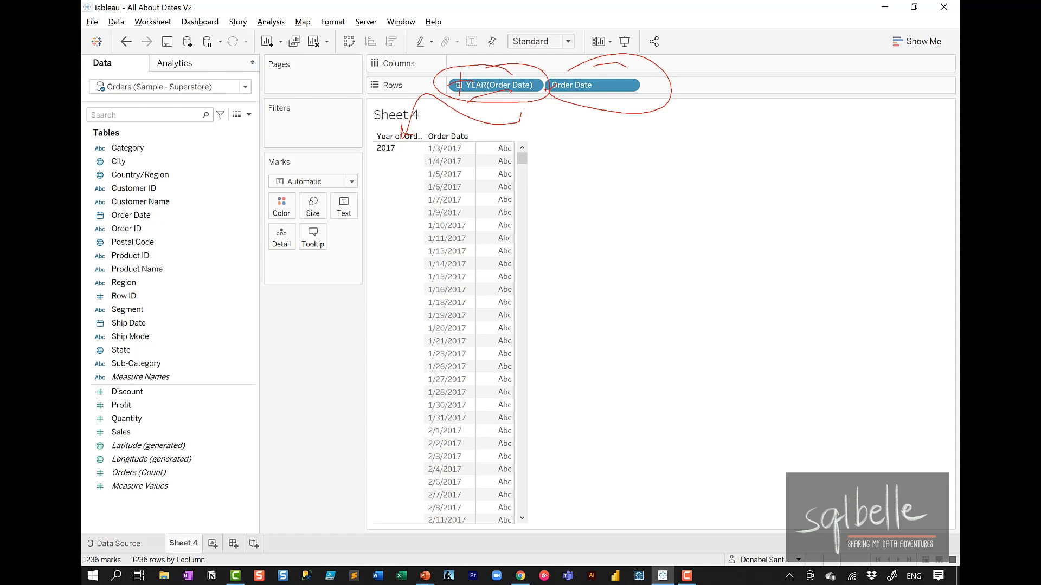
pyautogui.moveTo(623, 128)
pyautogui.mouseDown()
pyautogui.moveTo(581, 268)
pyautogui.moveTo(482, 267)
pyautogui.mouseUp()
pyautogui.moveTo(495, 244); pyautogui.dragTo(499, 279)
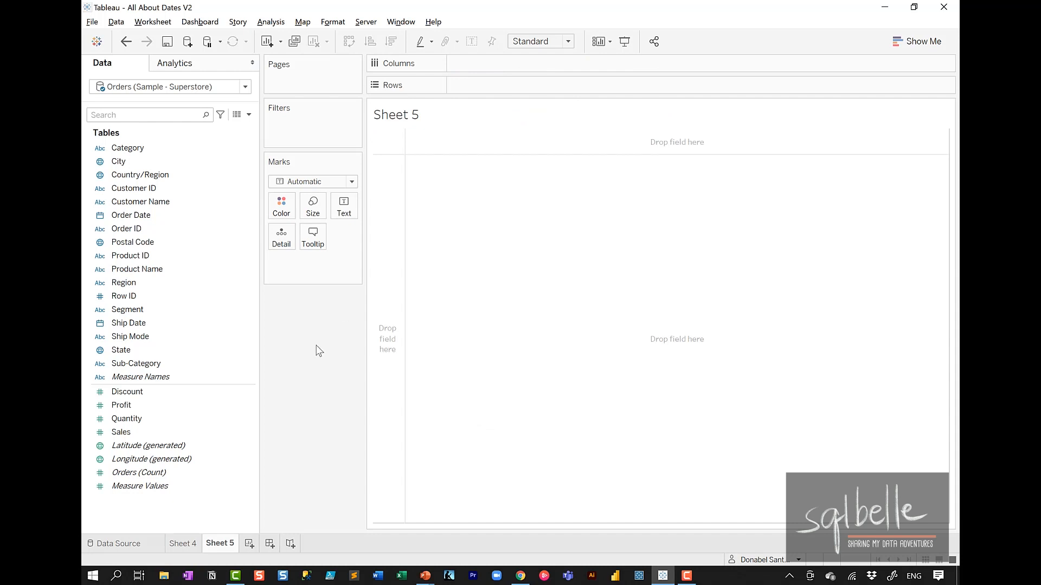
# Step: Open the default date format settings of the Order Date field
pyautogui.rightClick(167, 217)
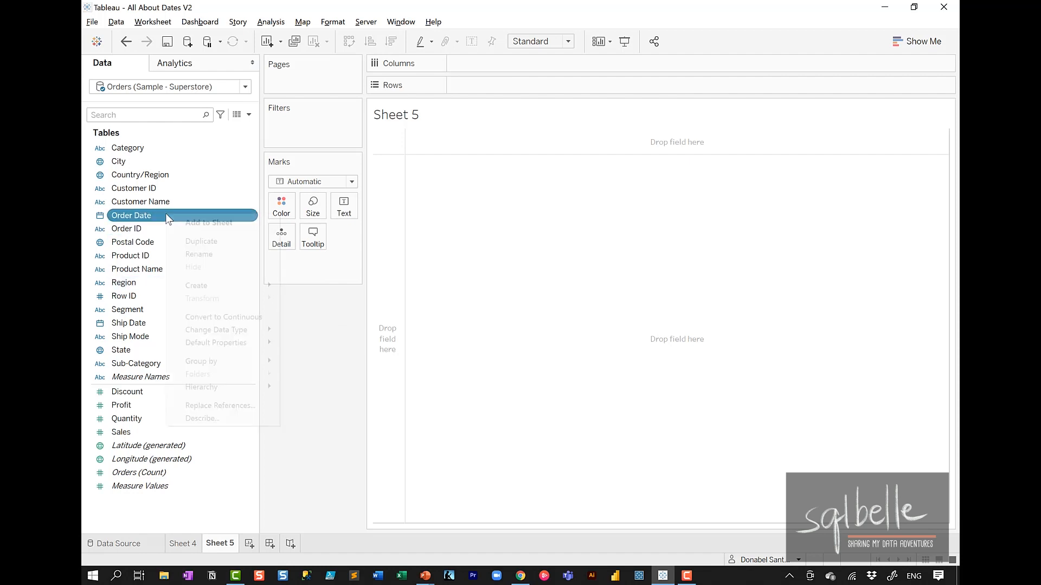
pyautogui.moveTo(205, 345)
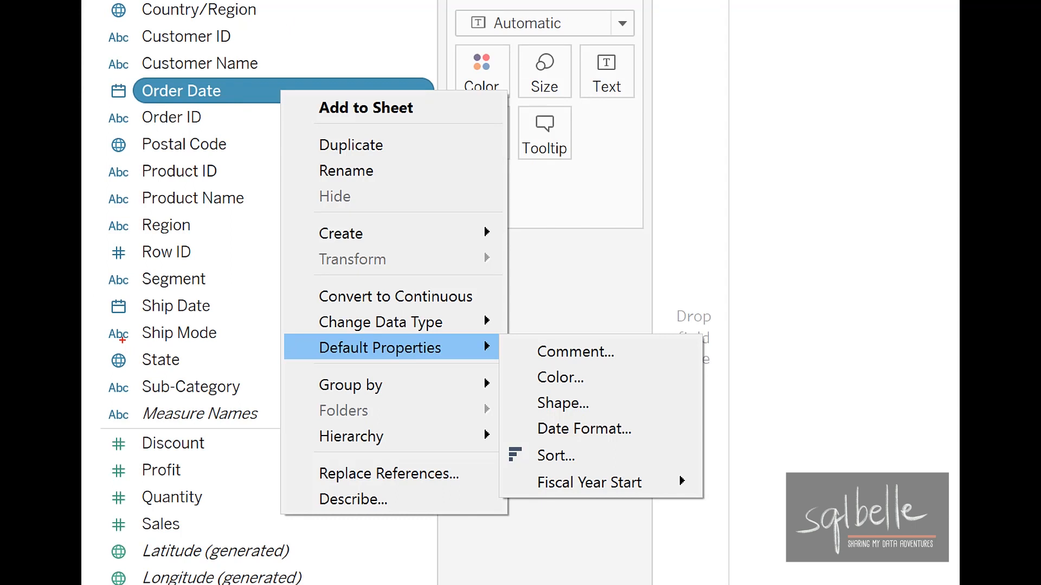
pyautogui.moveTo(588, 410)
pyautogui.mouseDown()
pyautogui.moveTo(520, 438)
pyautogui.moveTo(588, 407)
pyautogui.moveTo(553, 428)
pyautogui.mouseUp()
pyautogui.moveTo(660, 475)
pyautogui.mouseDown()
pyautogui.moveTo(519, 479)
pyautogui.moveTo(709, 489)
pyautogui.moveTo(612, 469)
pyautogui.mouseUp()
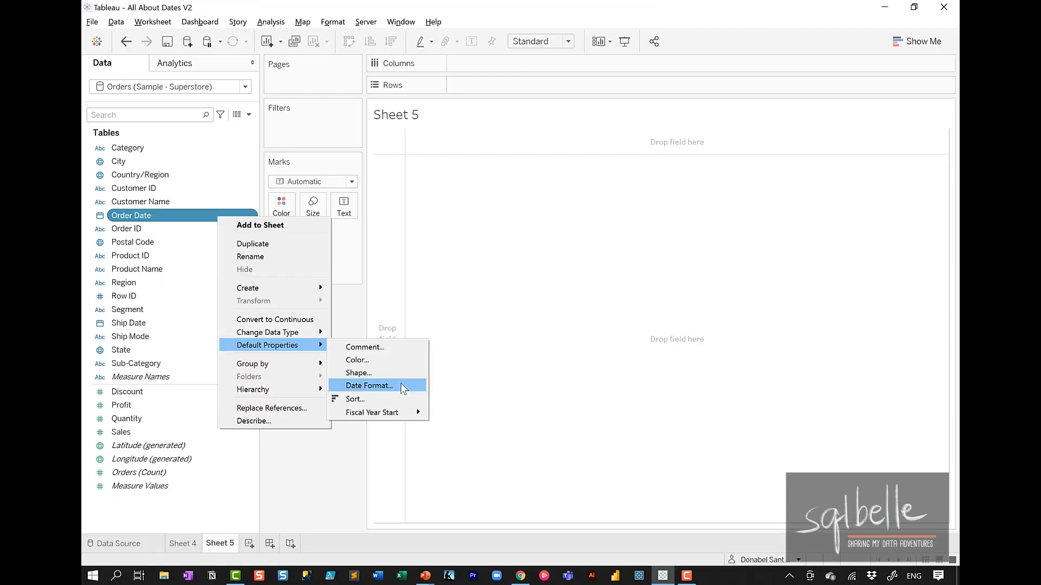
pyautogui.click(645, 428)
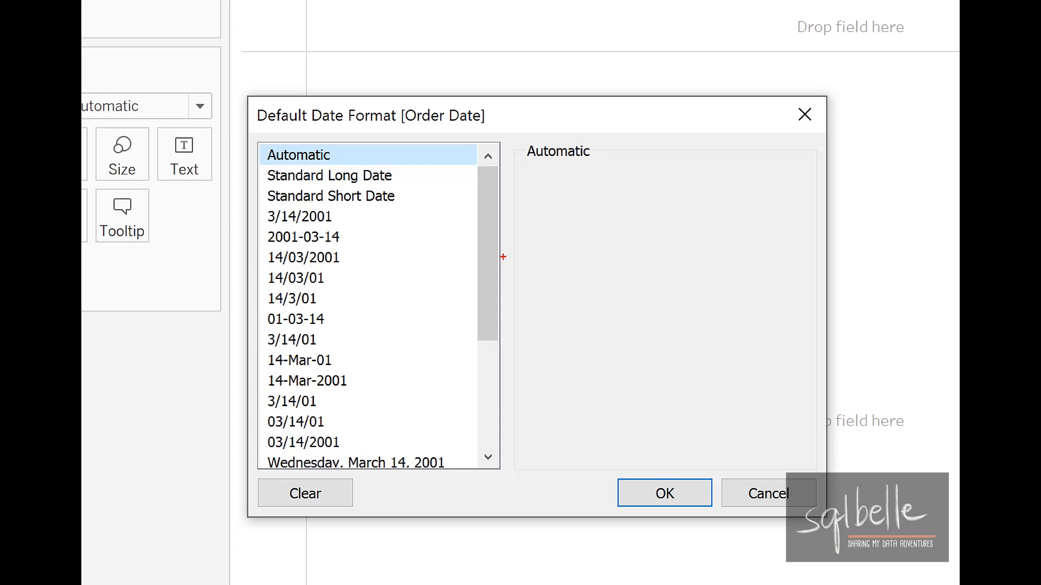
pyautogui.moveTo(286, 236)
pyautogui.mouseDown()
pyautogui.moveTo(260, 228)
pyautogui.moveTo(269, 234)
pyautogui.mouseUp()
pyautogui.moveTo(277, 273)
pyautogui.mouseDown()
pyautogui.moveTo(281, 295)
pyautogui.moveTo(265, 270)
pyautogui.mouseUp()
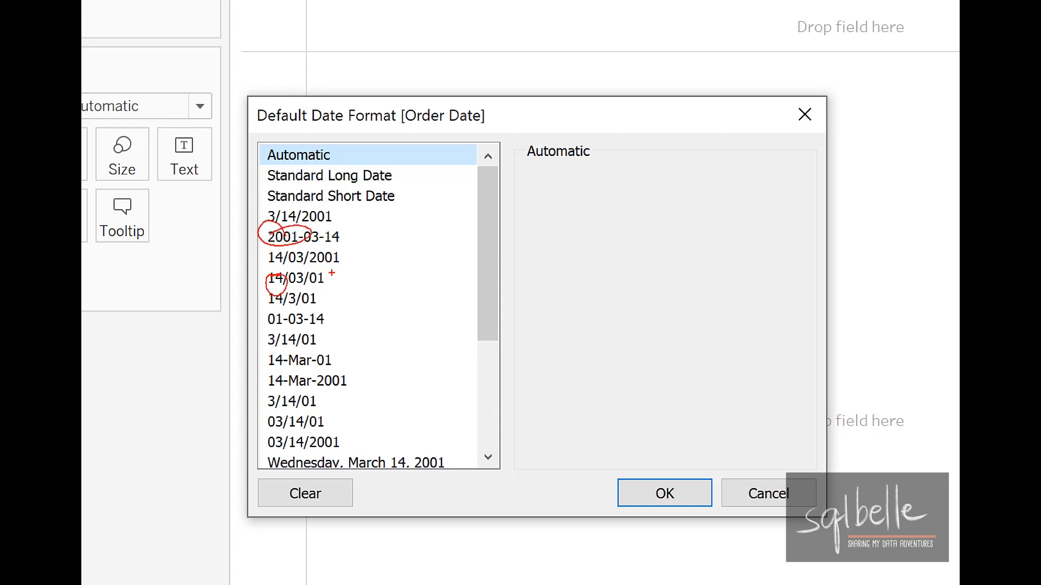
pyautogui.moveTo(331, 272); pyautogui.dragTo(329, 268)
pyautogui.moveTo(402, 237)
pyautogui.mouseDown()
pyautogui.moveTo(421, 325)
pyautogui.moveTo(404, 449)
pyautogui.mouseUp()
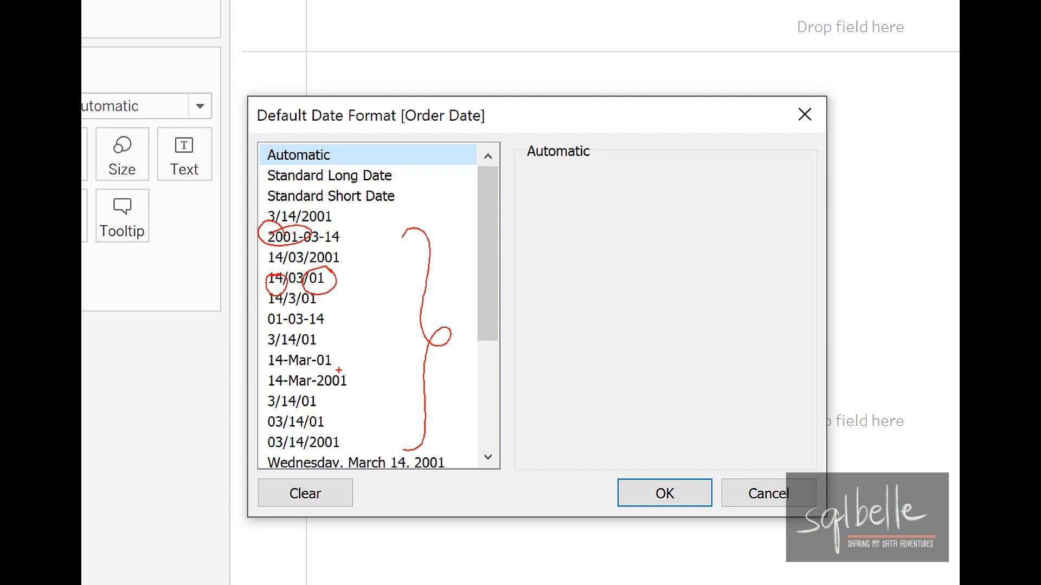
pyautogui.moveTo(339, 370)
pyautogui.mouseDown()
pyautogui.moveTo(356, 395)
pyautogui.moveTo(320, 368)
pyautogui.moveTo(515, 288)
pyautogui.moveTo(594, 347)
pyautogui.moveTo(538, 404)
pyautogui.moveTo(565, 404)
pyautogui.mouseUp()
pyautogui.moveTo(592, 365)
pyautogui.mouseDown()
pyautogui.moveTo(592, 396)
pyautogui.moveTo(614, 370)
pyautogui.mouseUp()
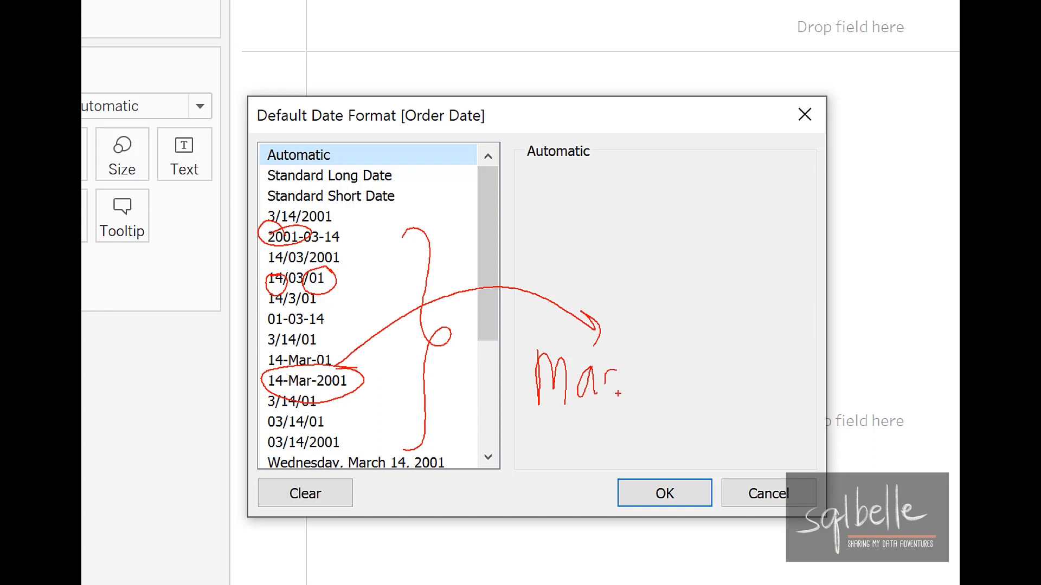
pyautogui.moveTo(657, 341); pyautogui.dragTo(655, 397)
pyautogui.moveTo(677, 339)
pyautogui.mouseDown()
pyautogui.moveTo(692, 373)
pyautogui.moveTo(684, 387)
pyautogui.moveTo(706, 412)
pyautogui.mouseUp()
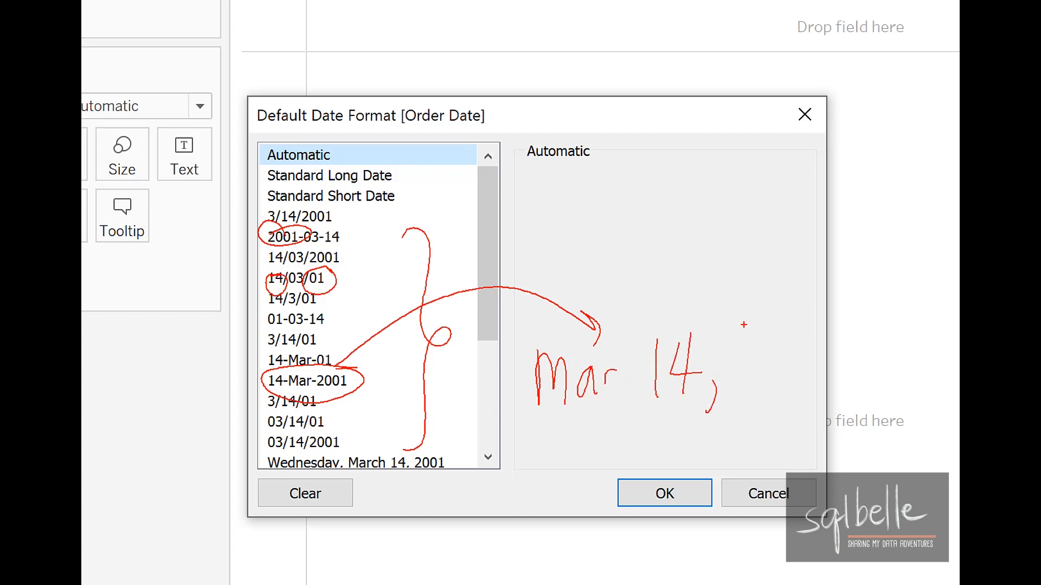
# Step: Select the 14-Mar-2001 date format for Order Date and switch to Custom so its pattern becomes the starting point
pyautogui.moveTo(746, 327)
pyautogui.mouseDown()
pyautogui.moveTo(749, 347)
pyautogui.moveTo(780, 341)
pyautogui.moveTo(804, 397)
pyautogui.mouseUp()
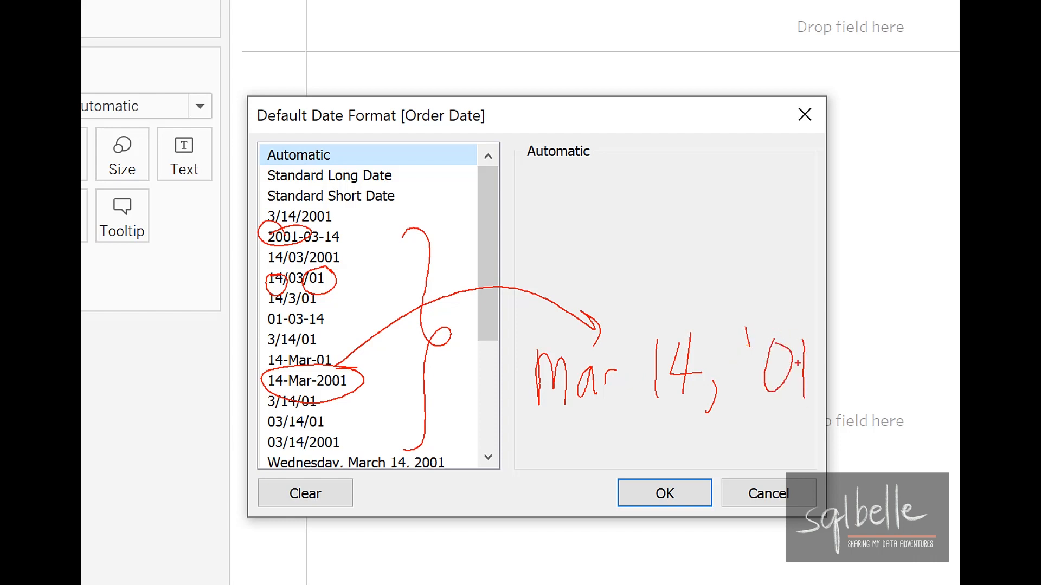
pyautogui.click(334, 381)
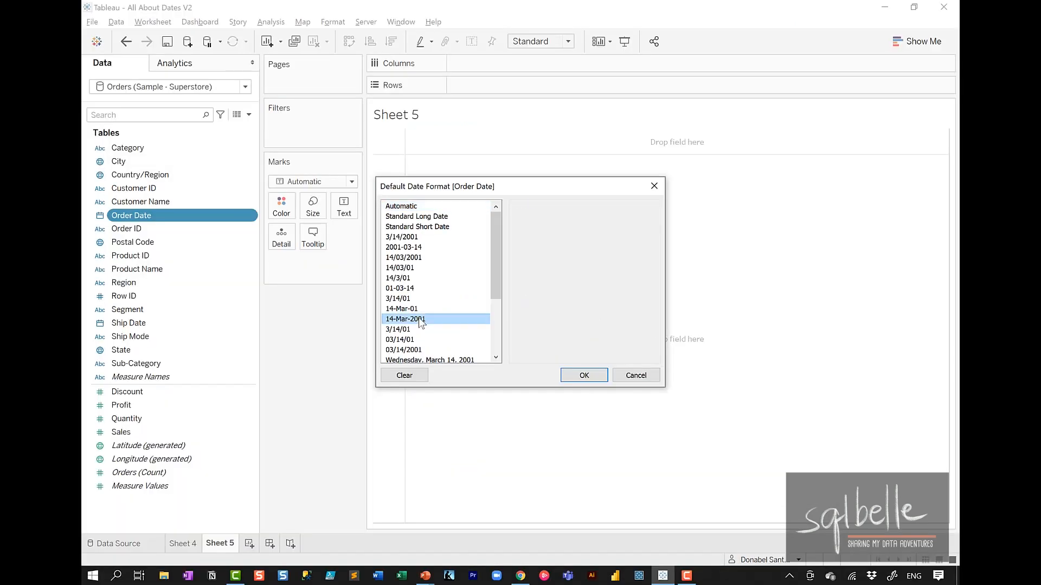
pyautogui.moveTo(496, 265); pyautogui.dragTo(490, 334)
pyautogui.click(417, 349)
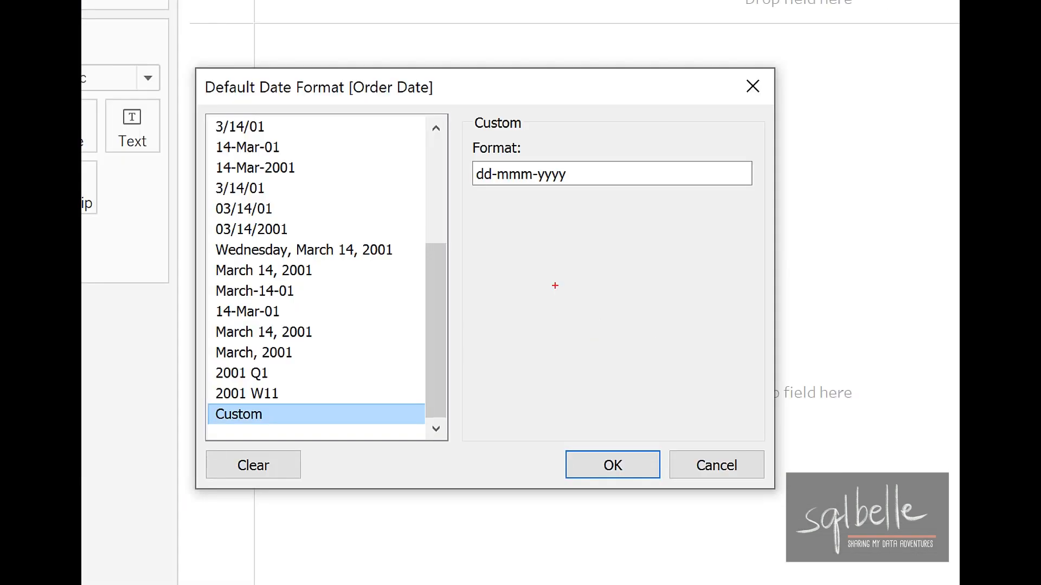
pyautogui.moveTo(620, 147)
pyautogui.mouseDown()
pyautogui.moveTo(556, 126)
pyautogui.moveTo(682, 209)
pyautogui.moveTo(561, 138)
pyautogui.mouseUp()
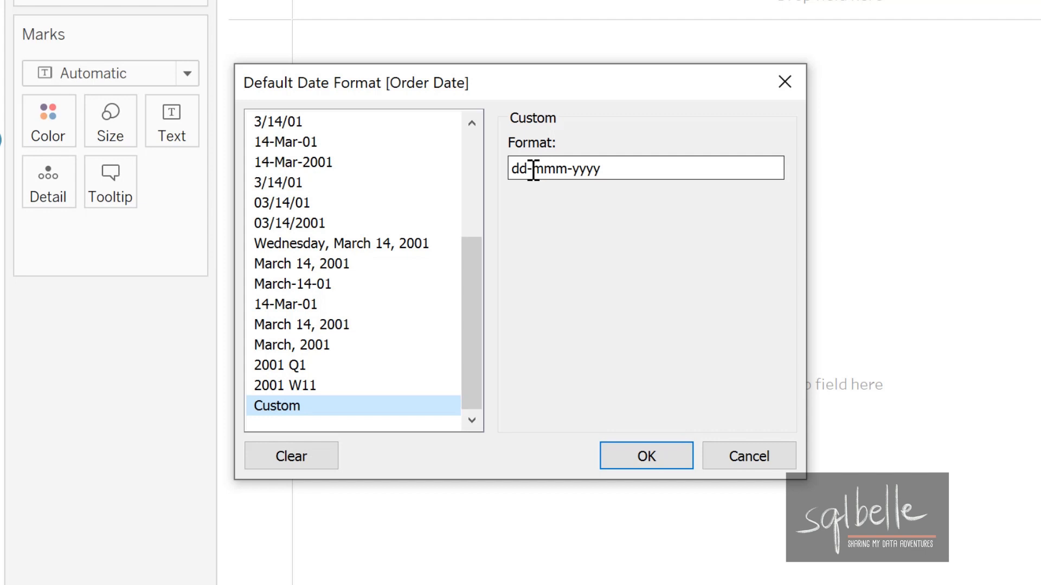
# Step: Rewrite the custom format pattern as mmm dd, 'yy and apply it as the default date format of Order Date
pyautogui.click(533, 169)
pyautogui.press('BackSpace')
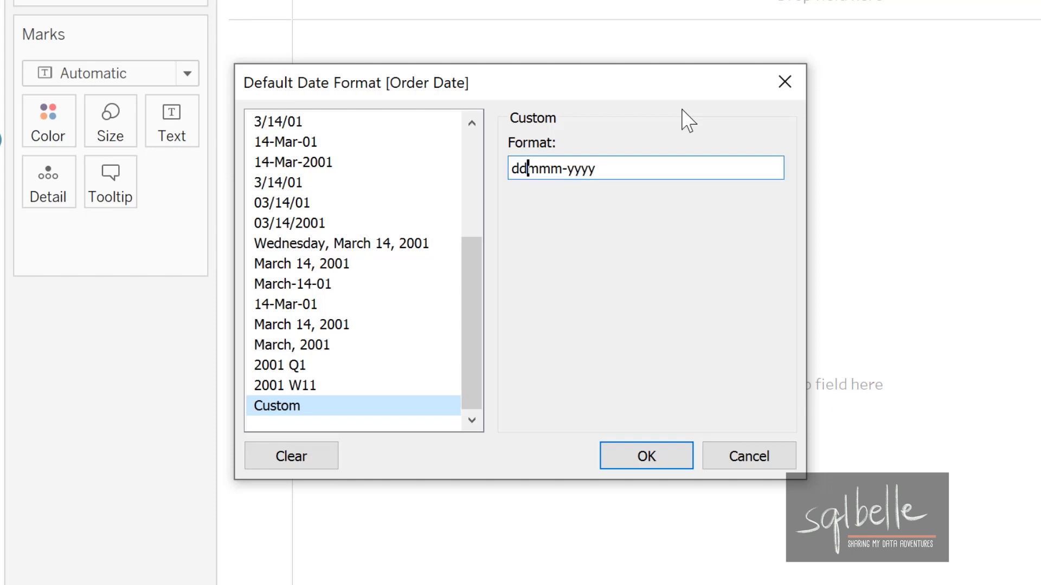
pyautogui.press('BackSpace')
pyautogui.press('BackSpace')
pyautogui.press('Right')
pyautogui.press('Right')
pyautogui.press('Right')
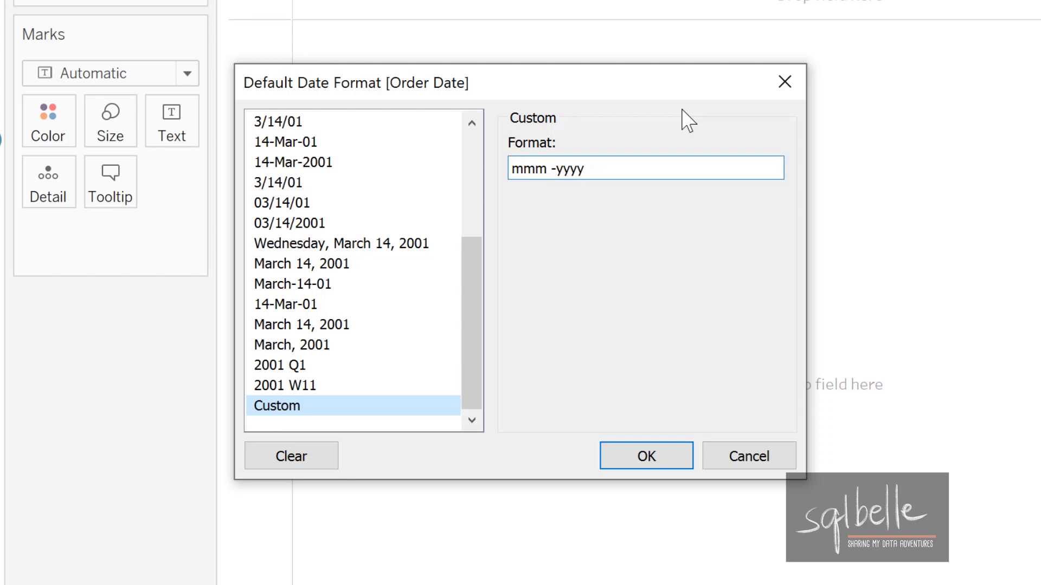
pyautogui.write('dd,')
pyautogui.press('Delete')
pyautogui.press('Delete')
pyautogui.press('Delete')
pyautogui.write("'")
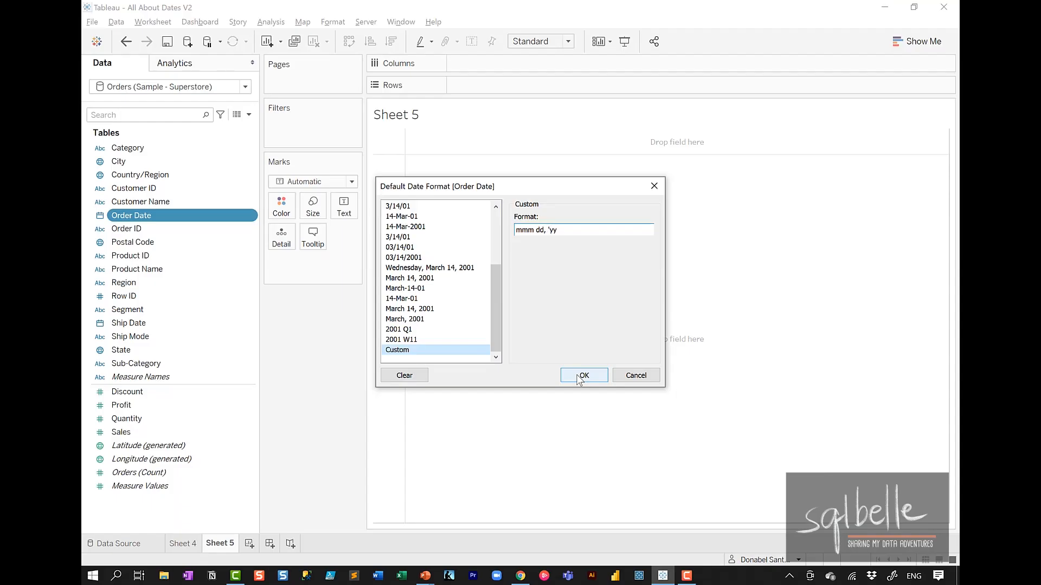
pyautogui.click(583, 376)
# Step: Add Order Date to Rows as the Order Date (Discrete) drop option and point out the formatted dates
pyautogui.moveTo(176, 215); pyautogui.dragTo(530, 92)
pyautogui.click(520, 168)
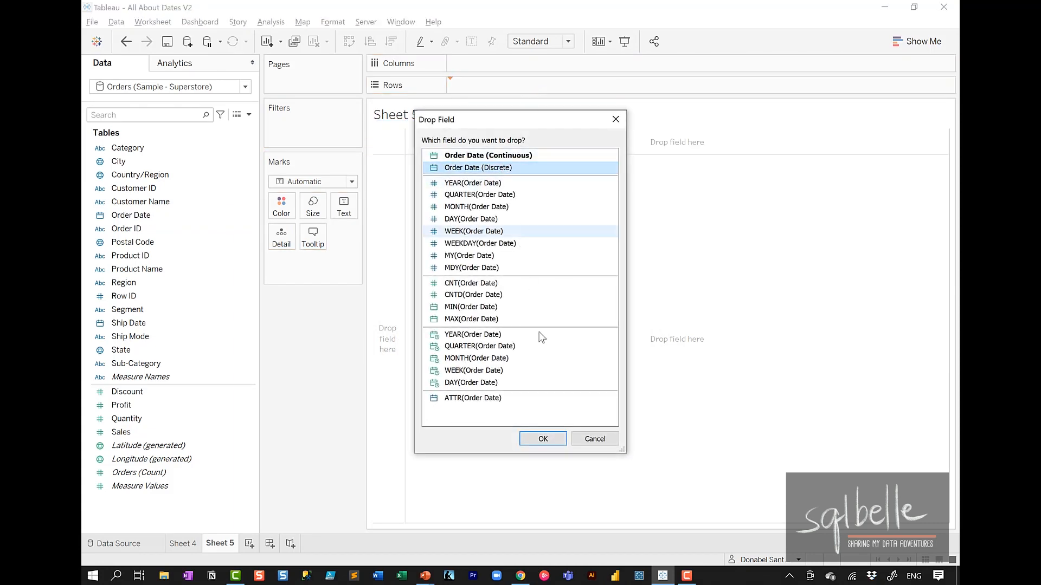
pyautogui.click(550, 440)
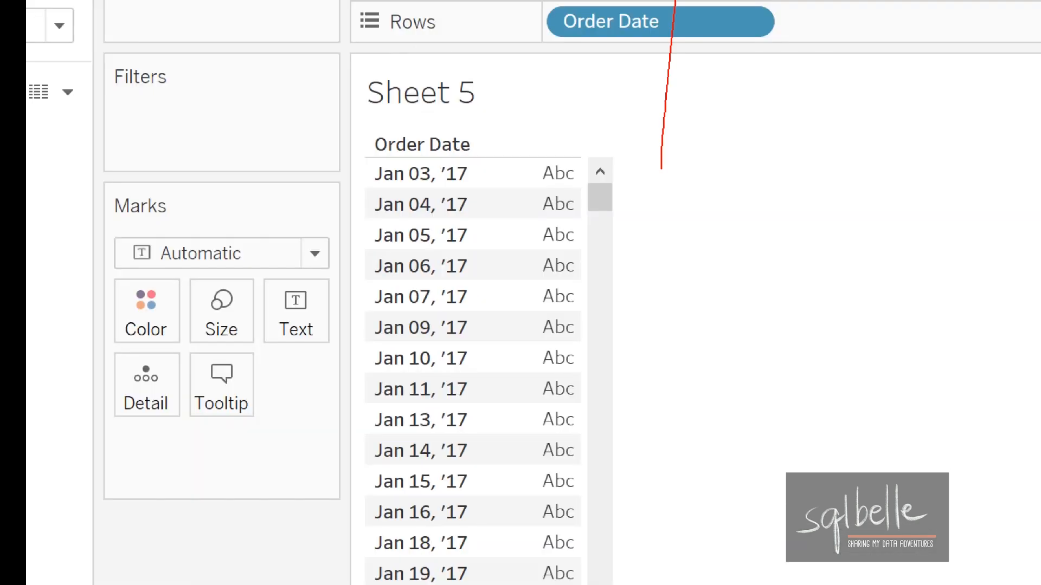
pyautogui.moveTo(662, 170); pyautogui.dragTo(480, 338)
pyautogui.moveTo(508, 284); pyautogui.dragTo(514, 370)
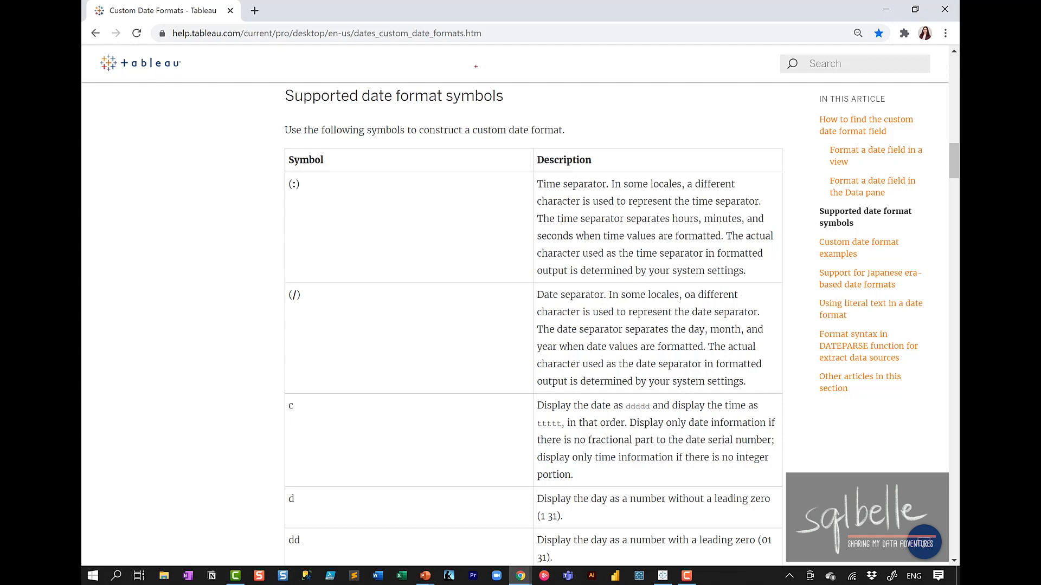
# Step: Switch to the browser and examine the supported date format symbols on Tableau's Custom Date Formats help page
pyautogui.moveTo(475, 66)
pyautogui.mouseDown()
pyautogui.moveTo(382, 56)
pyautogui.moveTo(441, 116)
pyautogui.moveTo(482, 59)
pyautogui.mouseUp()
pyautogui.moveTo(432, 151)
pyautogui.mouseDown()
pyautogui.moveTo(418, 359)
pyautogui.moveTo(442, 467)
pyautogui.mouseUp()
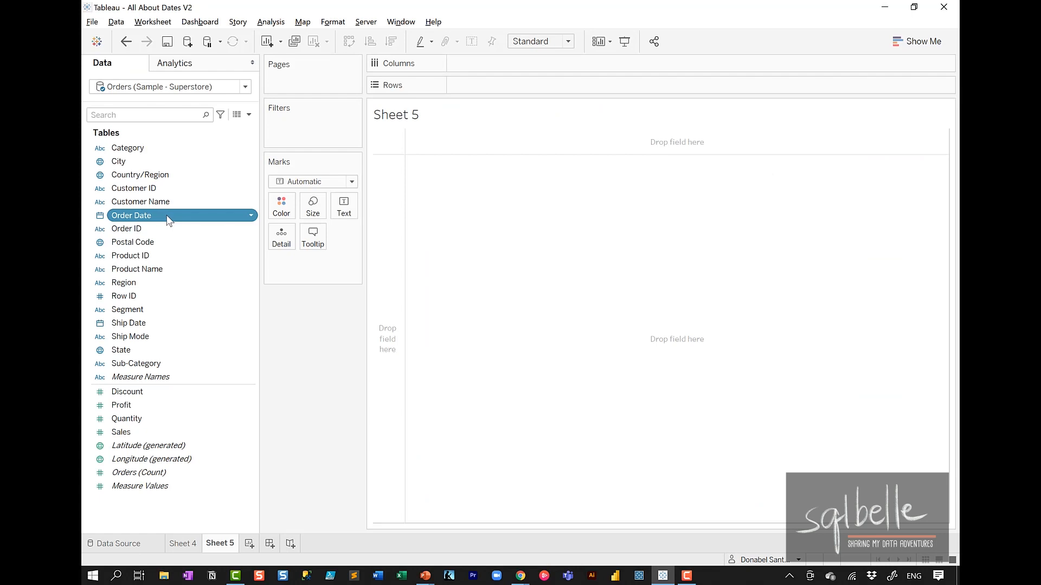
# Step: Set the default fiscal year start of the Order Date field to April
pyautogui.rightClick(168, 218)
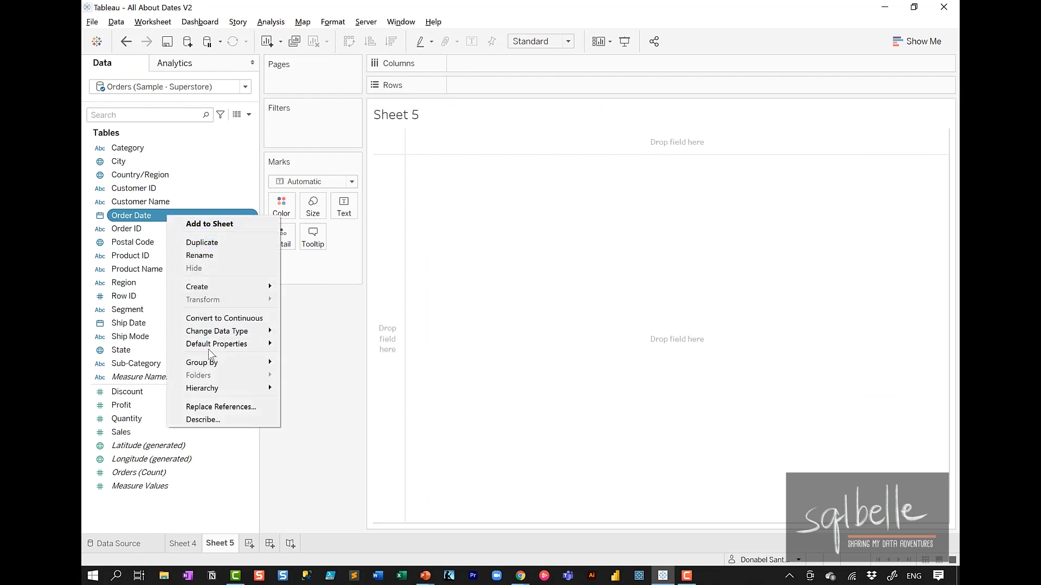
pyautogui.moveTo(233, 345)
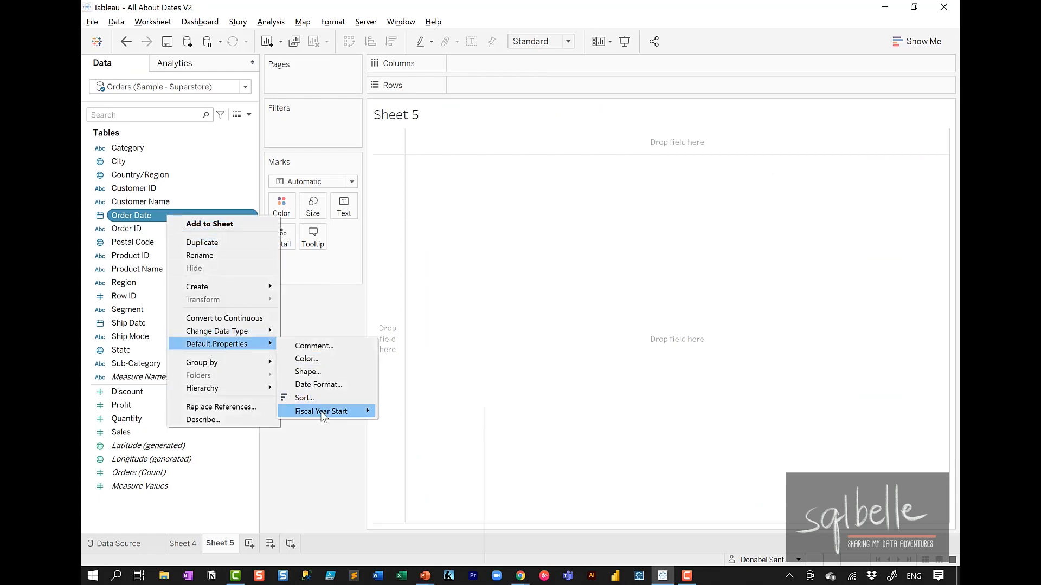
pyautogui.moveTo(323, 416)
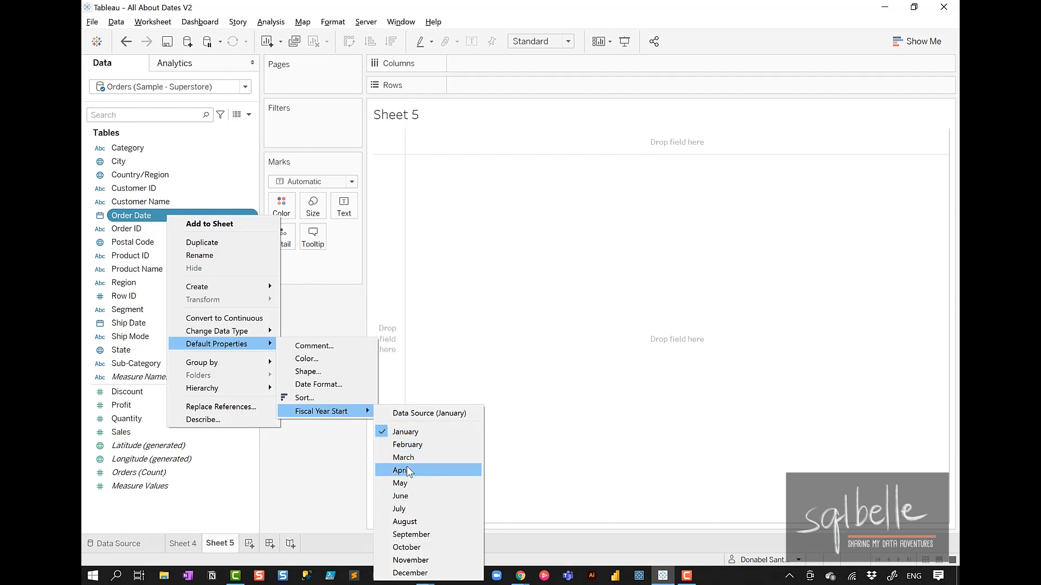
pyautogui.click(439, 470)
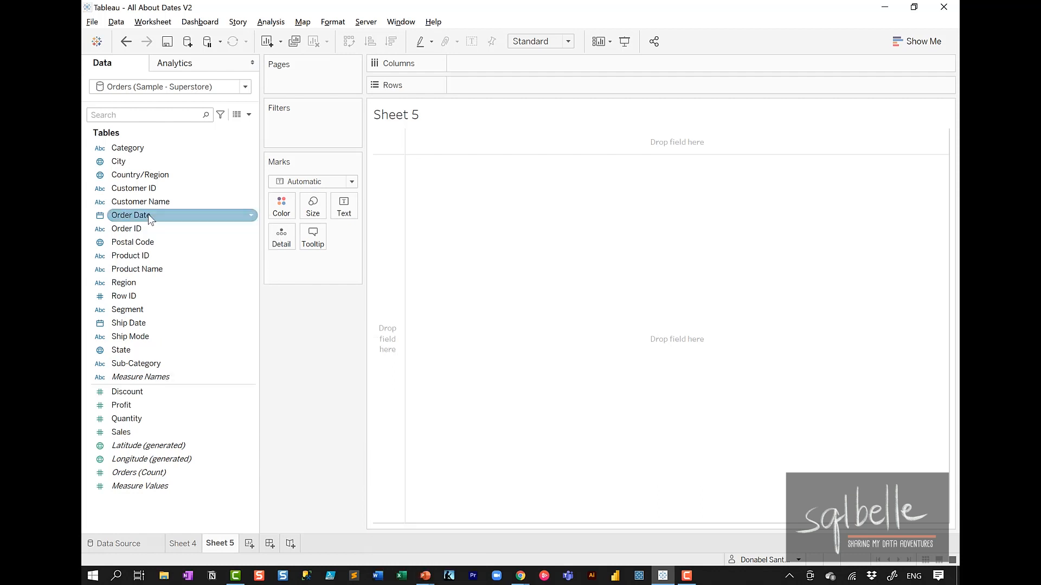
# Step: Add Order Date to Rows at the year level and point out the fiscal year headers
pyautogui.moveTo(148, 216); pyautogui.dragTo(530, 87)
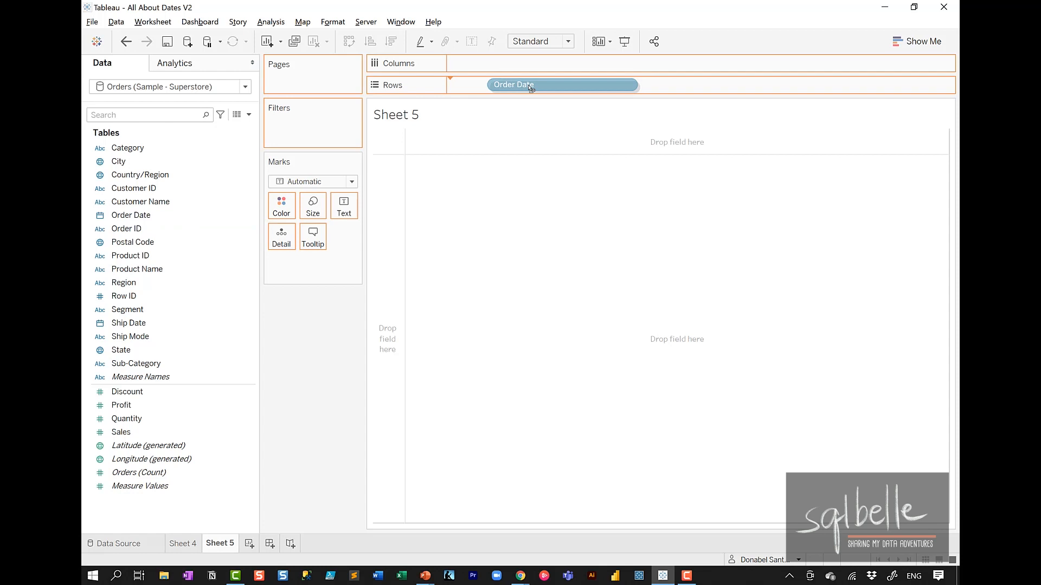
pyautogui.moveTo(530, 88); pyautogui.dragTo(524, 91)
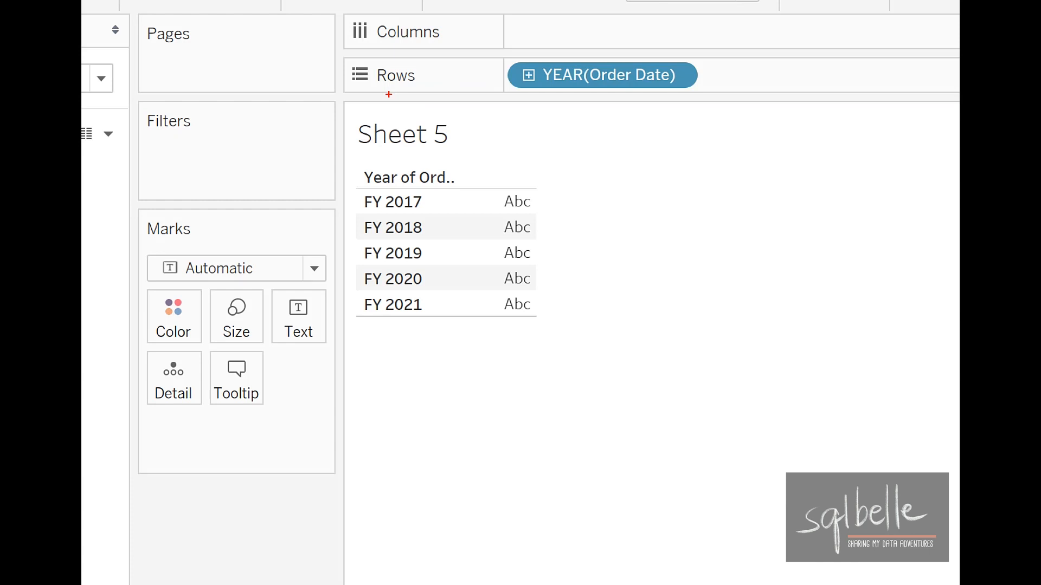
pyautogui.moveTo(385, 167)
pyautogui.mouseDown()
pyautogui.moveTo(372, 170)
pyautogui.moveTo(399, 295)
pyautogui.moveTo(397, 159)
pyautogui.mouseUp()
pyautogui.press('Escape')
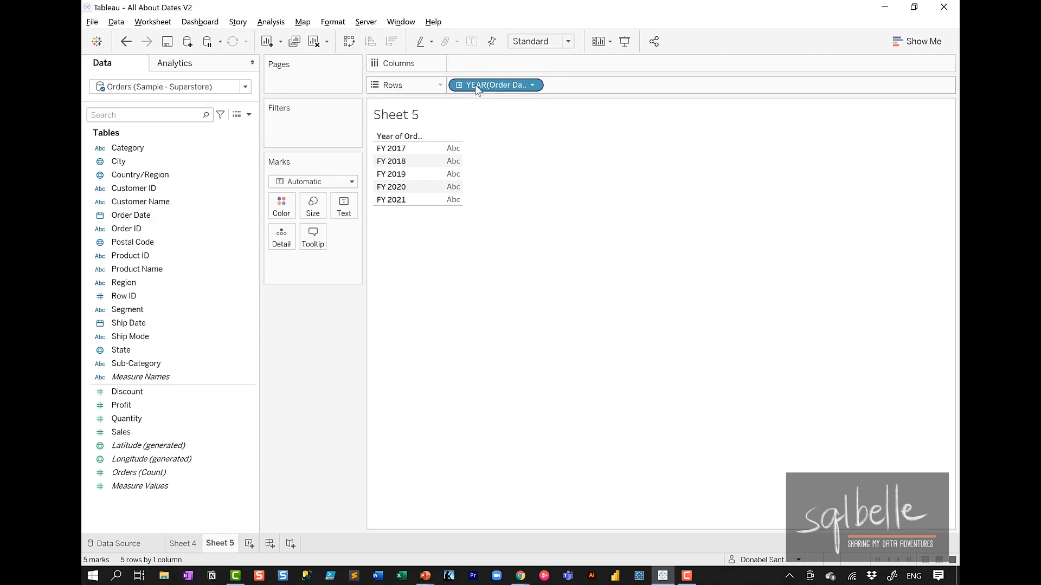
# Step: Drill Order Date on Rows down to quarter and month, and mark where fiscal year 2018 begins
pyautogui.click(460, 85)
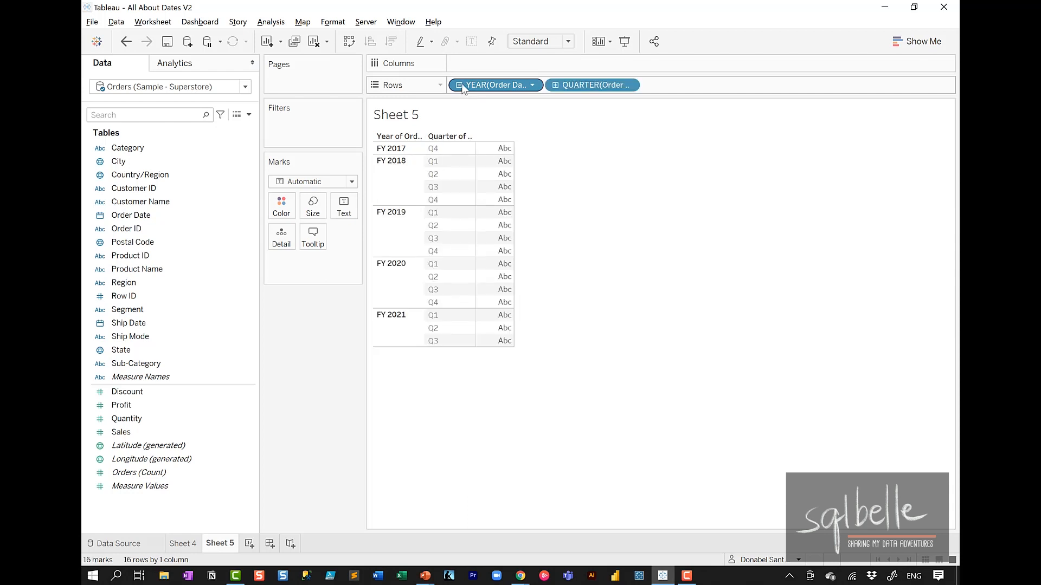
pyautogui.click(555, 85)
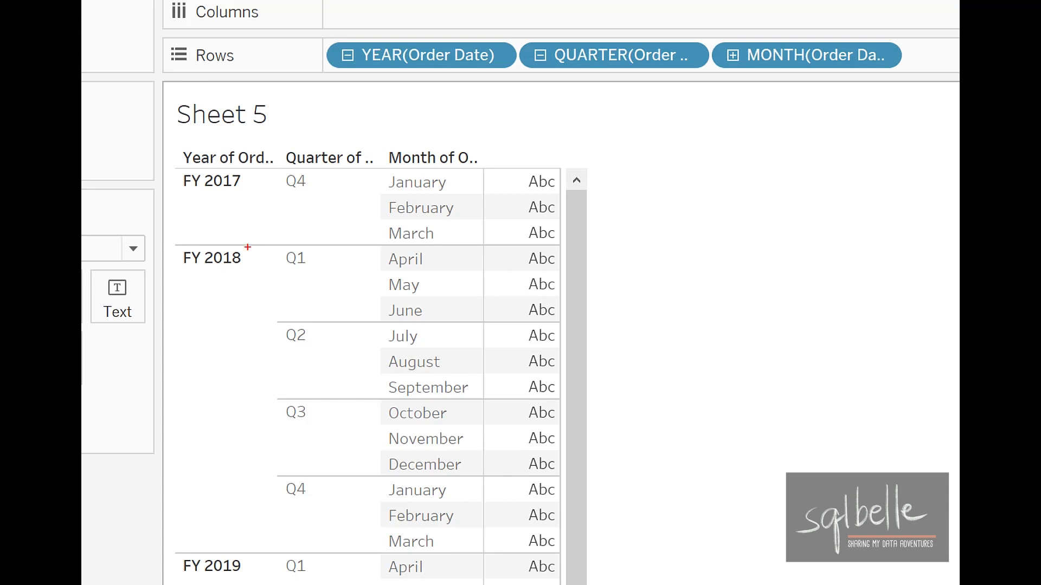
pyautogui.moveTo(244, 247)
pyautogui.mouseDown()
pyautogui.moveTo(267, 279)
pyautogui.moveTo(241, 243)
pyautogui.mouseUp()
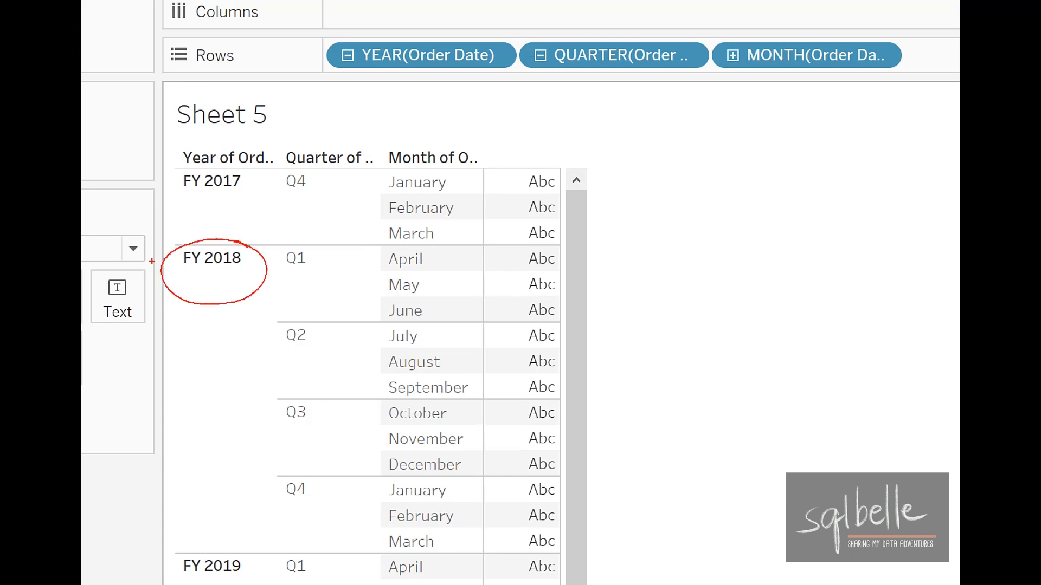
pyautogui.moveTo(305, 233)
pyautogui.mouseDown()
pyautogui.moveTo(317, 268)
pyautogui.moveTo(298, 247)
pyautogui.mouseUp()
pyautogui.moveTo(425, 260)
pyautogui.mouseDown()
pyautogui.moveTo(428, 278)
pyautogui.moveTo(432, 253)
pyautogui.mouseUp()
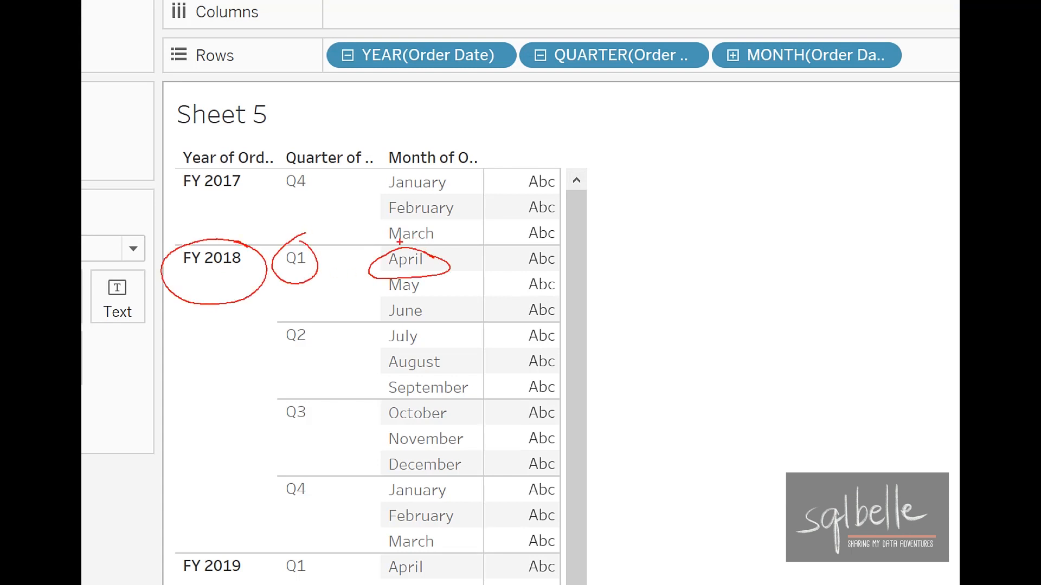
pyautogui.moveTo(448, 179)
pyautogui.moveTo(449, 179)
pyautogui.mouseDown()
pyautogui.moveTo(404, 178)
pyautogui.moveTo(347, 106)
pyautogui.moveTo(222, 162)
pyautogui.mouseUp()
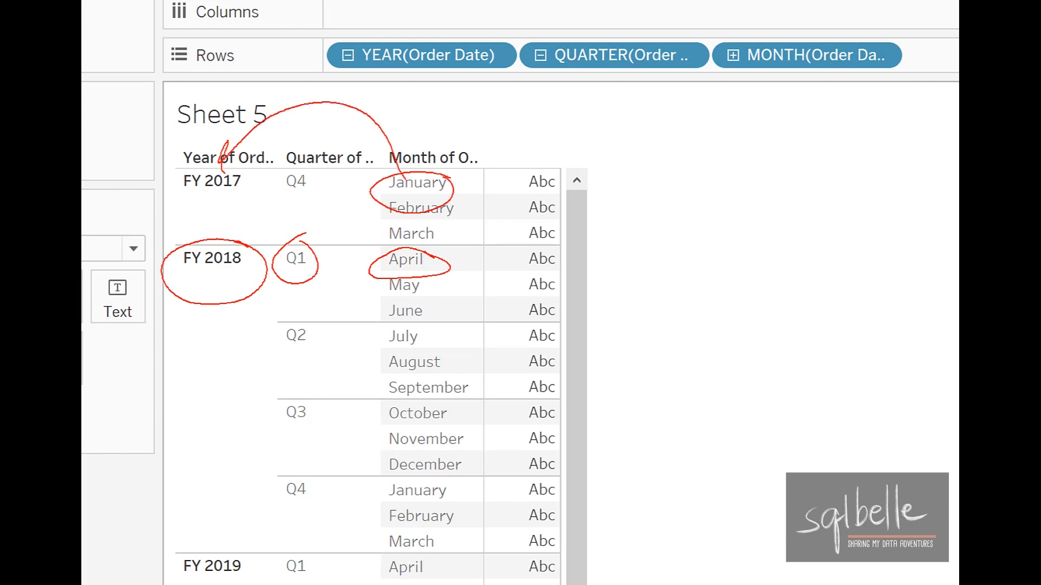
pyautogui.press('Escape')
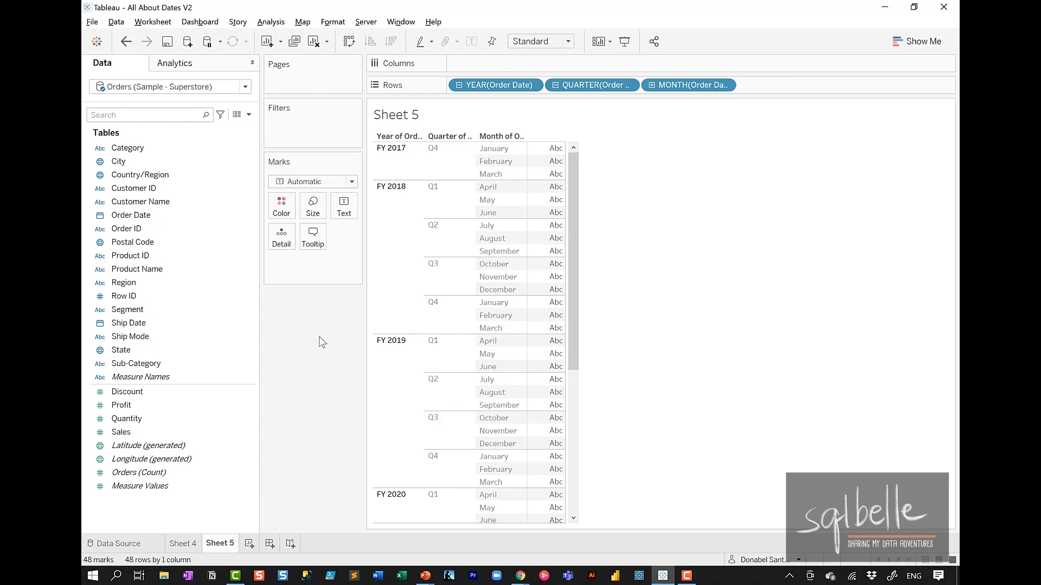
# Step: Duplicate the Order Date field in the data source
pyautogui.click(170, 214)
pyautogui.rightClick(170, 215)
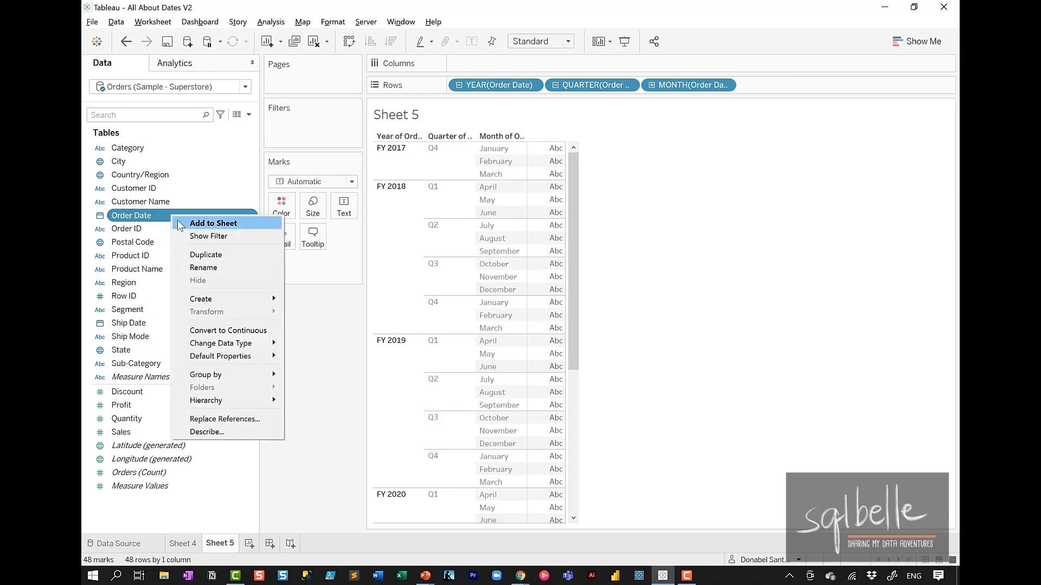
pyautogui.click(210, 255)
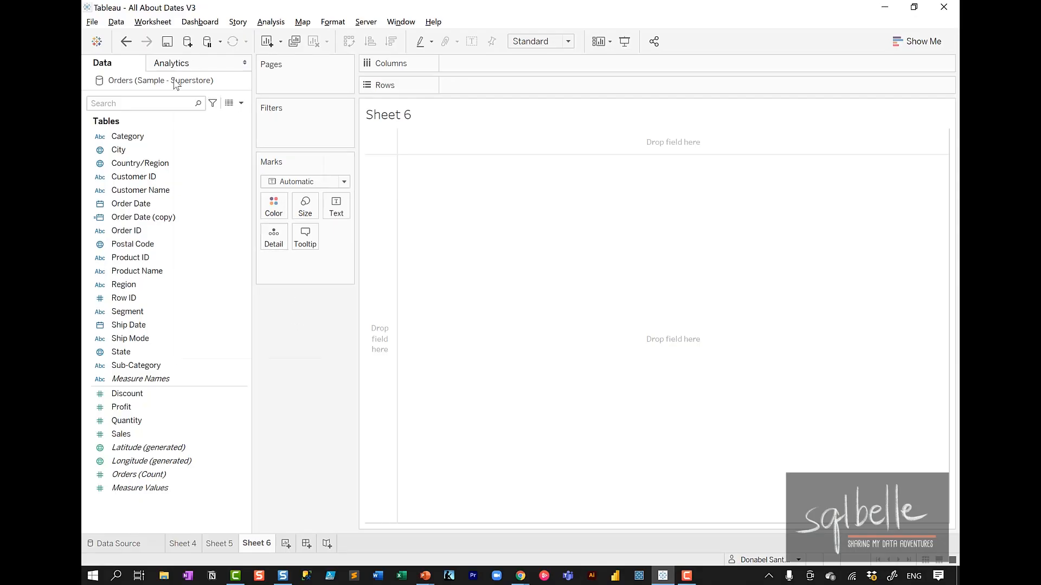
# Step: Open the date properties of the Orders (Sample - Superstore) data source
pyautogui.rightClick(174, 80)
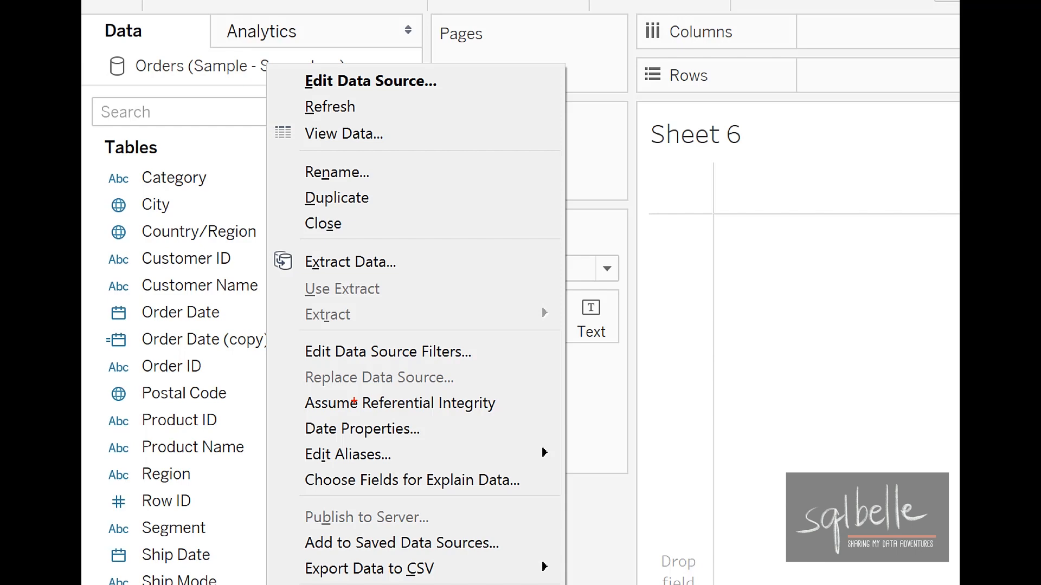
pyautogui.moveTo(362, 406)
pyautogui.mouseDown()
pyautogui.moveTo(290, 431)
pyautogui.moveTo(481, 414)
pyautogui.moveTo(351, 409)
pyautogui.mouseUp()
pyautogui.press('Escape')
pyautogui.click(213, 259)
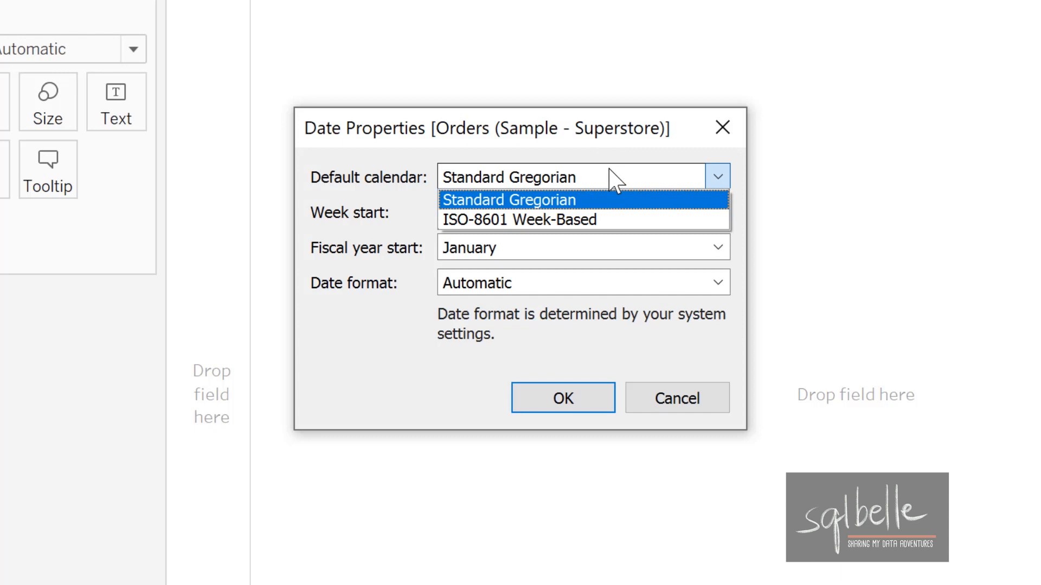
# Step: Examine the choices offered for default calendar, week start, fiscal year start and date format without changing them
pyautogui.click(611, 140)
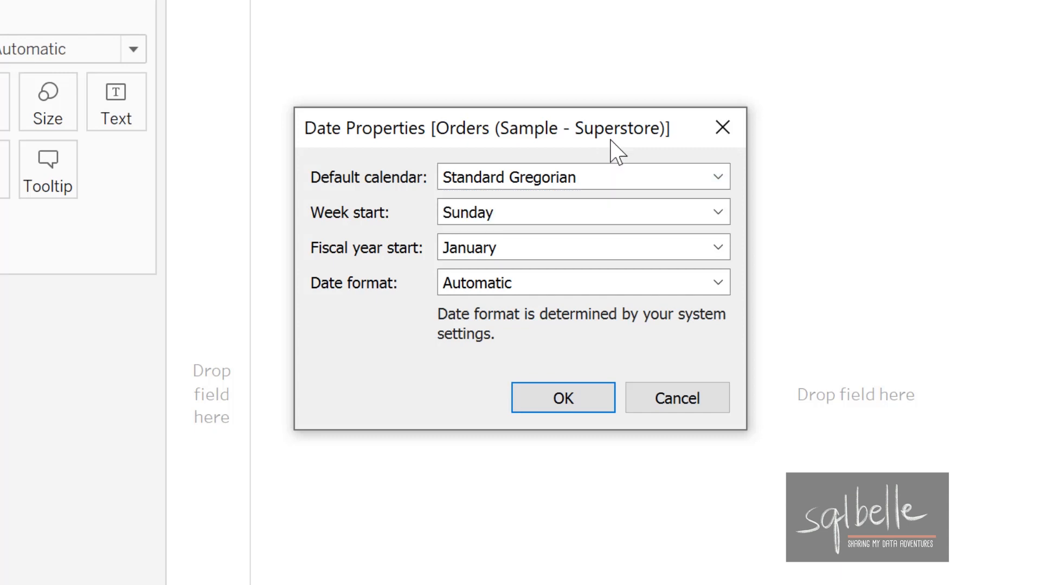
pyautogui.click(726, 212)
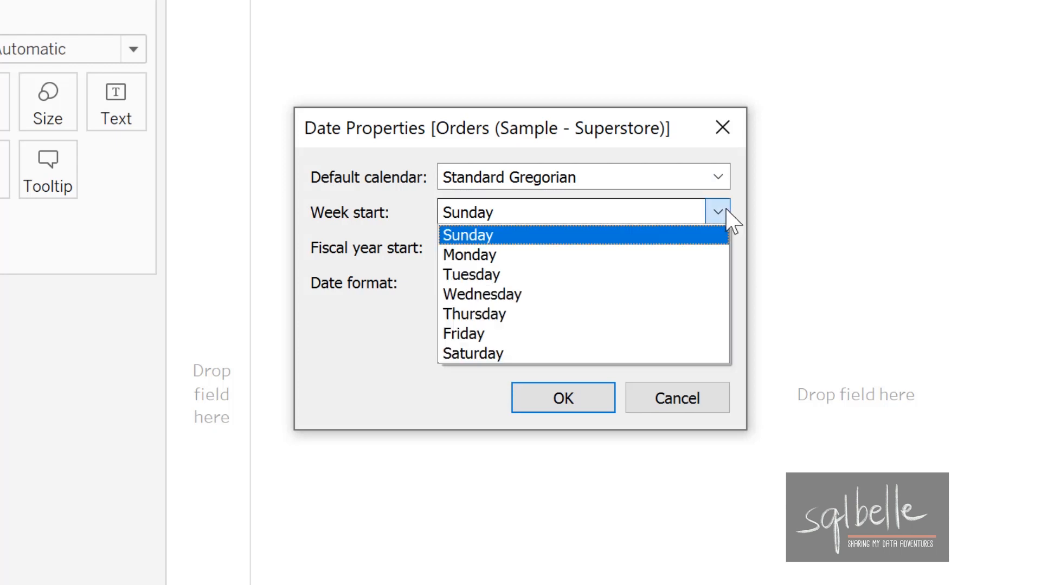
pyautogui.click(608, 152)
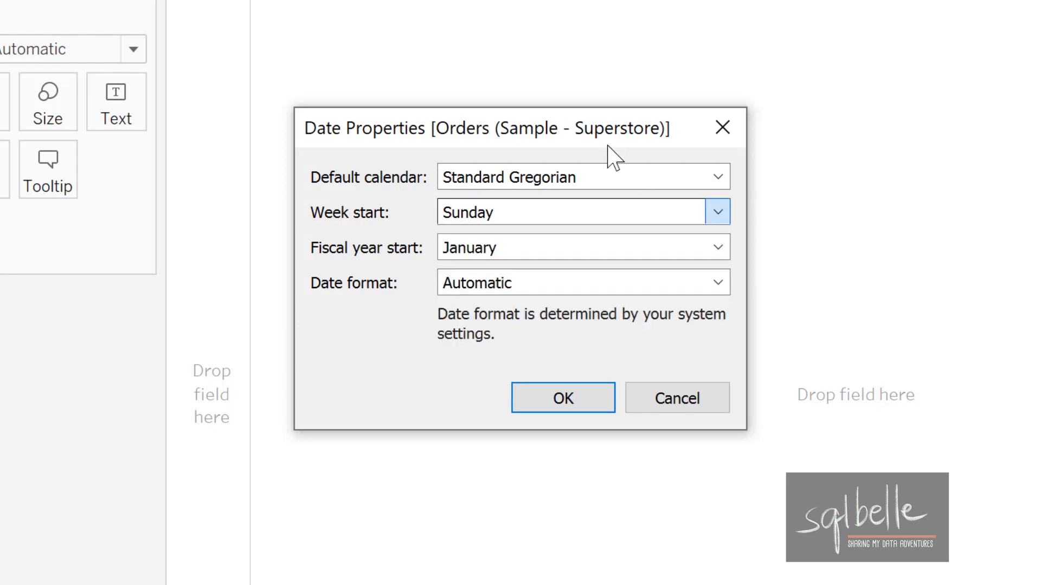
pyautogui.click(717, 249)
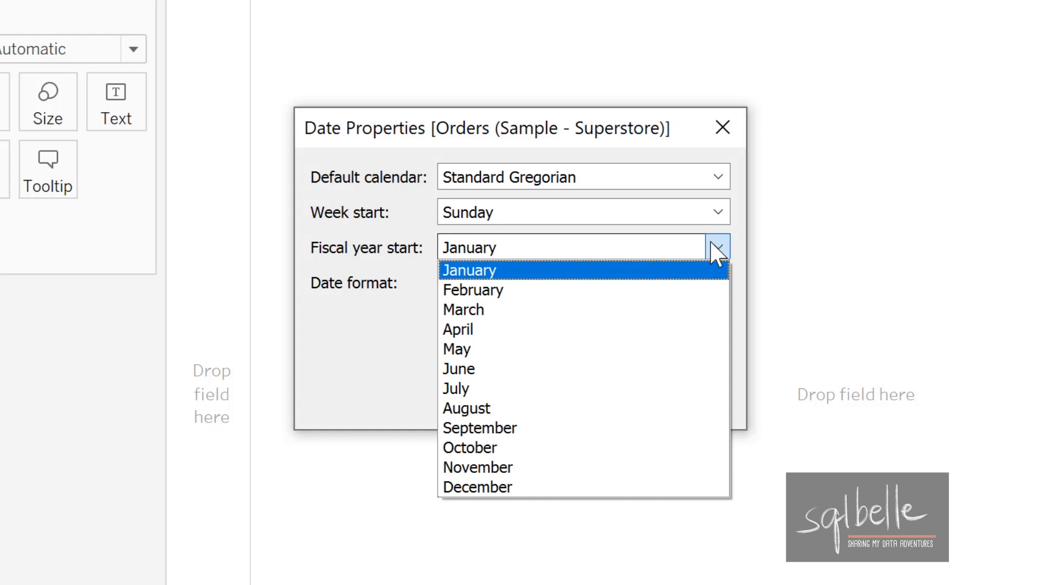
pyautogui.click(649, 122)
pyautogui.click(714, 287)
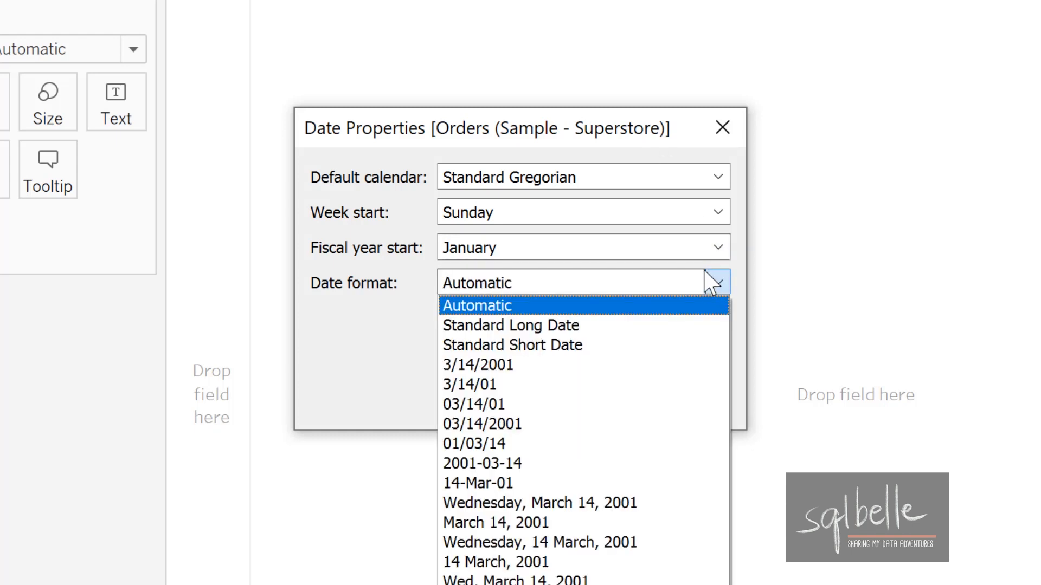
pyautogui.click(686, 130)
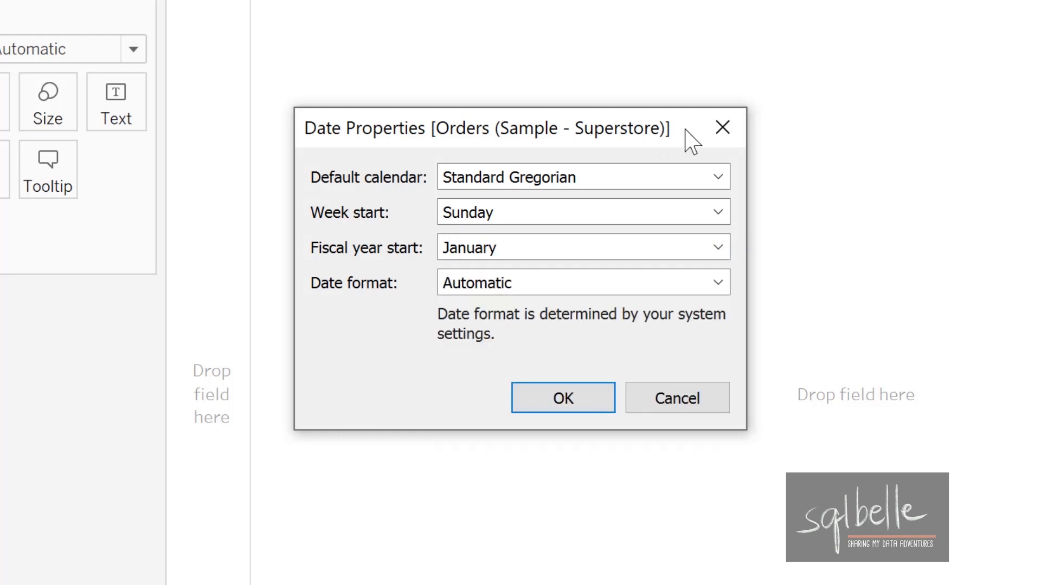
# Step: Set the data source's default calendar to ISO-8601 Week-Based and mark the affected date settings
pyautogui.click(685, 179)
pyautogui.click(646, 220)
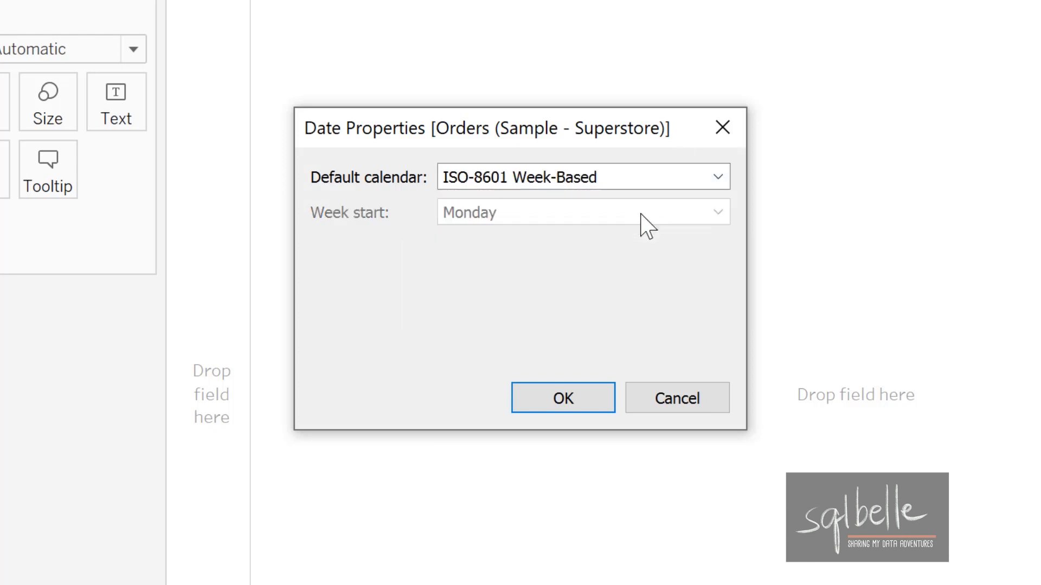
pyautogui.moveTo(409, 179)
pyautogui.mouseDown()
pyautogui.moveTo(581, 202)
pyautogui.moveTo(732, 318)
pyautogui.moveTo(646, 207)
pyautogui.mouseUp()
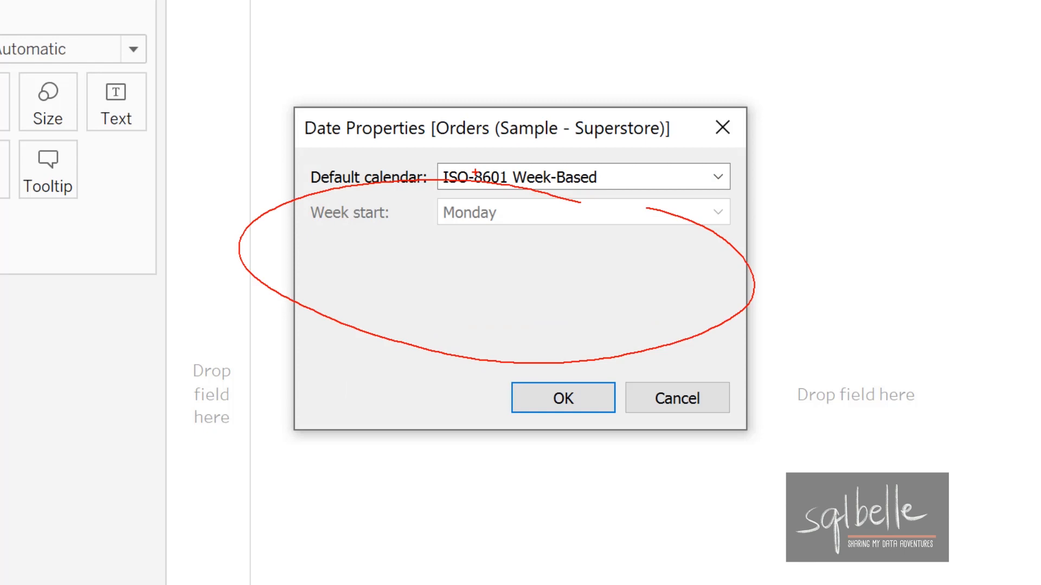
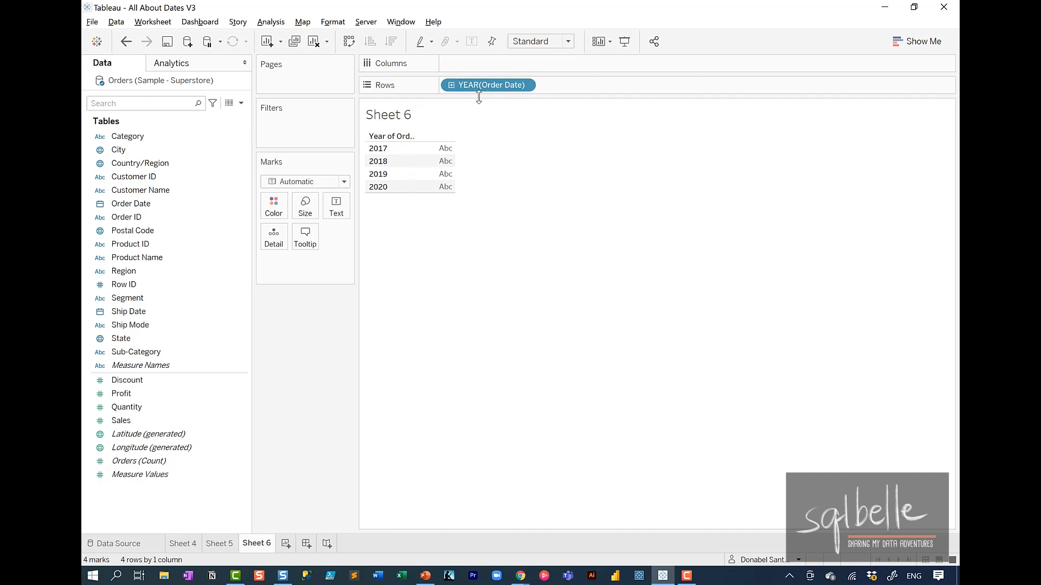
# Step: Move the Order Date year from Rows to Columns and place Sales on Rows
pyautogui.moveTo(477, 85); pyautogui.dragTo(481, 73)
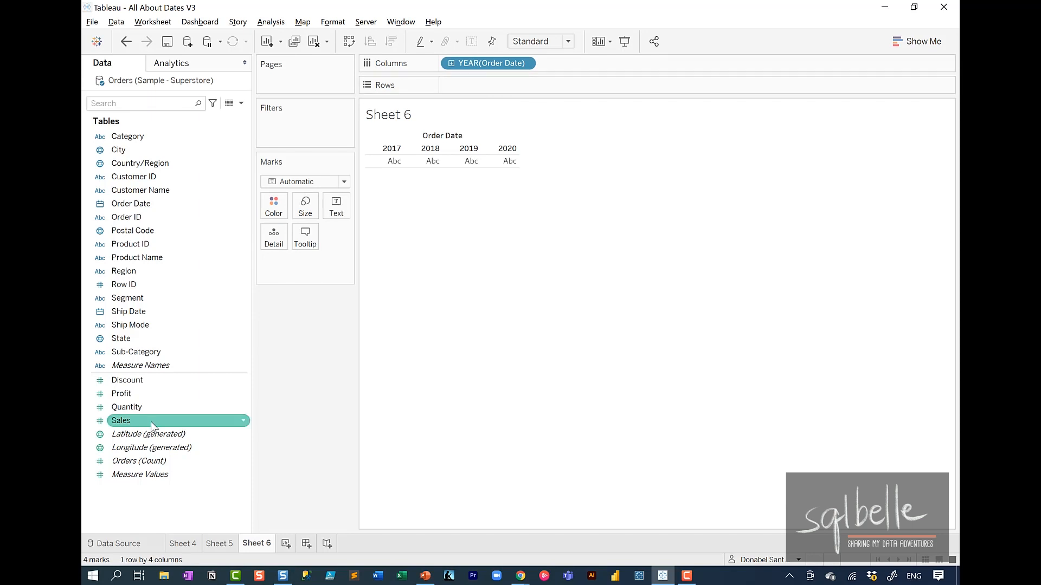
pyautogui.moveTo(151, 422); pyautogui.dragTo(540, 87)
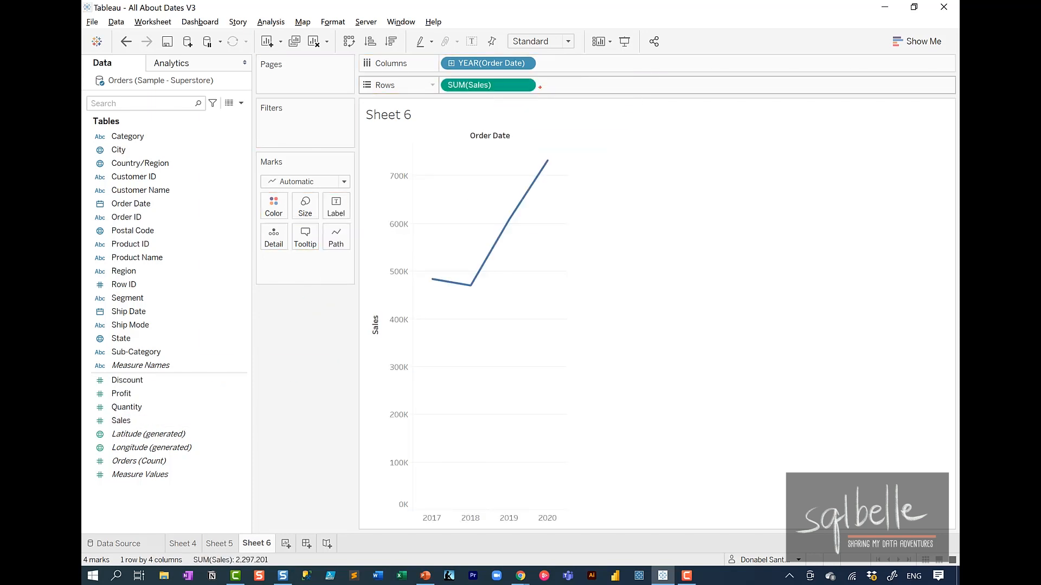
pyautogui.moveTo(125, 202)
pyautogui.mouseDown()
pyautogui.moveTo(213, 125)
pyautogui.moveTo(414, 69)
pyautogui.moveTo(399, 96)
pyautogui.mouseUp()
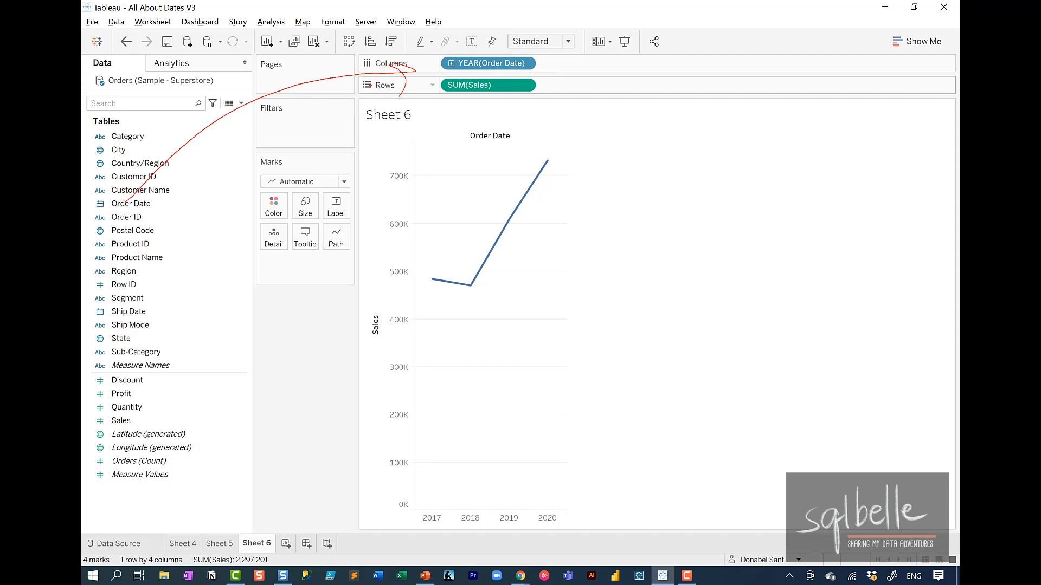
pyautogui.moveTo(538, 48)
pyautogui.mouseDown()
pyautogui.moveTo(442, 51)
pyautogui.moveTo(568, 59)
pyautogui.moveTo(486, 42)
pyautogui.mouseUp()
pyautogui.press('Escape')
# Step: Examine the date level options of the Order Date year field on Columns without changing them
pyautogui.click(525, 63)
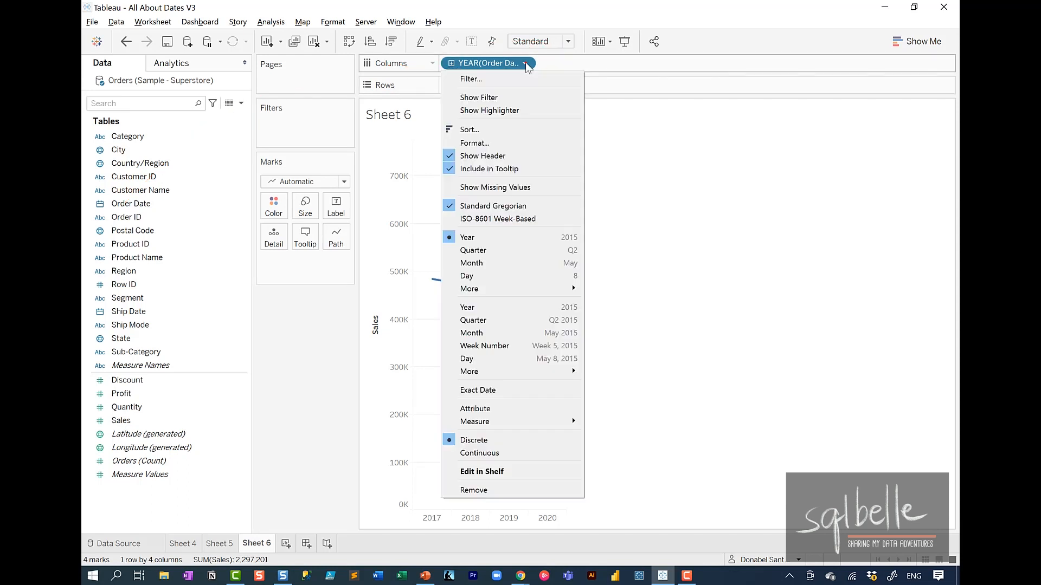
pyautogui.moveTo(526, 49)
pyautogui.mouseDown()
pyautogui.moveTo(427, 62)
pyautogui.moveTo(518, 47)
pyautogui.mouseUp()
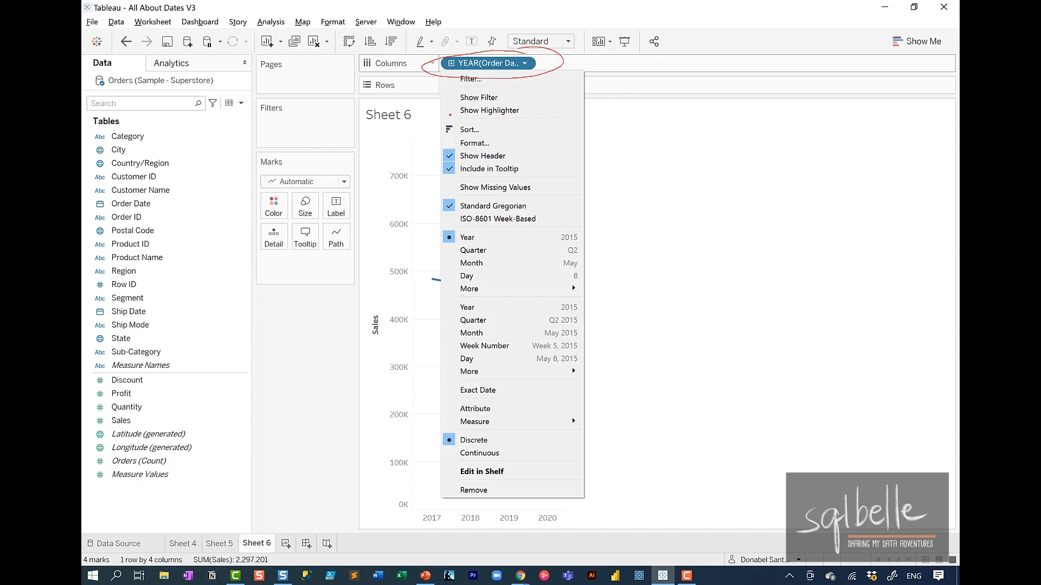
pyautogui.moveTo(484, 232)
pyautogui.mouseDown()
pyautogui.moveTo(461, 230)
pyautogui.moveTo(562, 235)
pyautogui.mouseUp()
pyautogui.press('Escape')
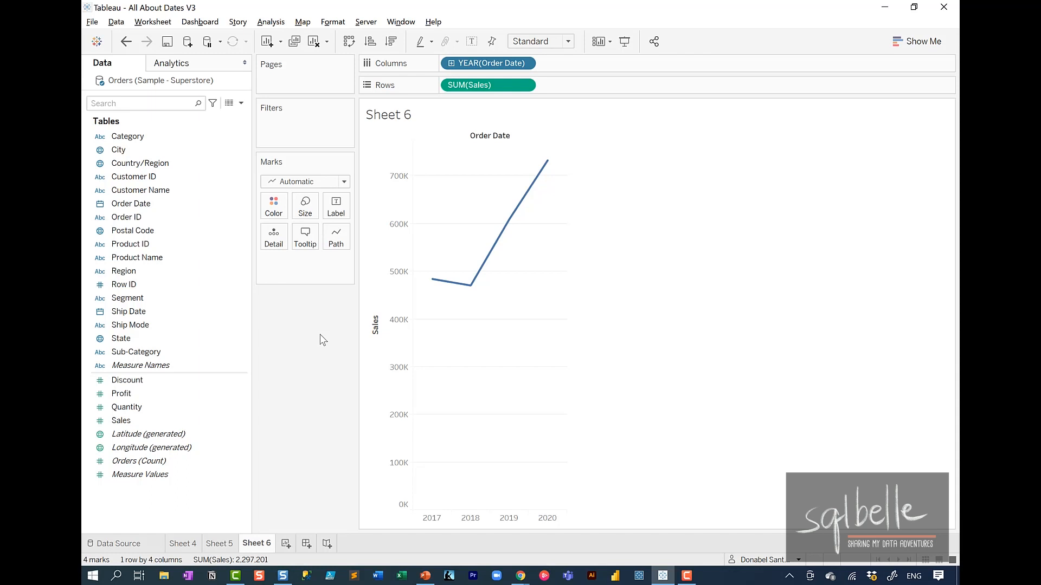
# Step: Drill the Order Date year on Columns down through quarter and month to day
pyautogui.click(451, 63)
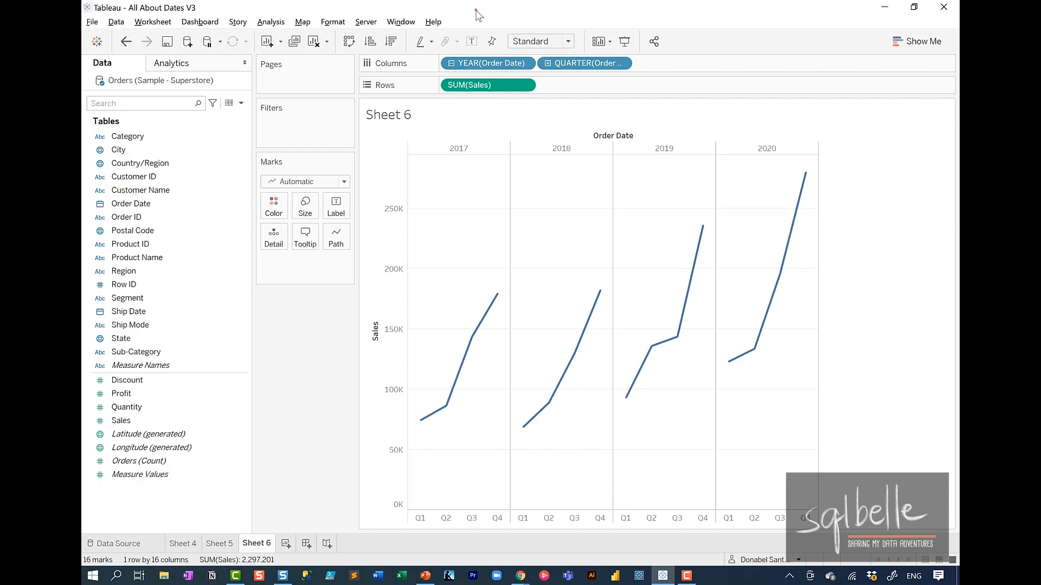
pyautogui.click(548, 63)
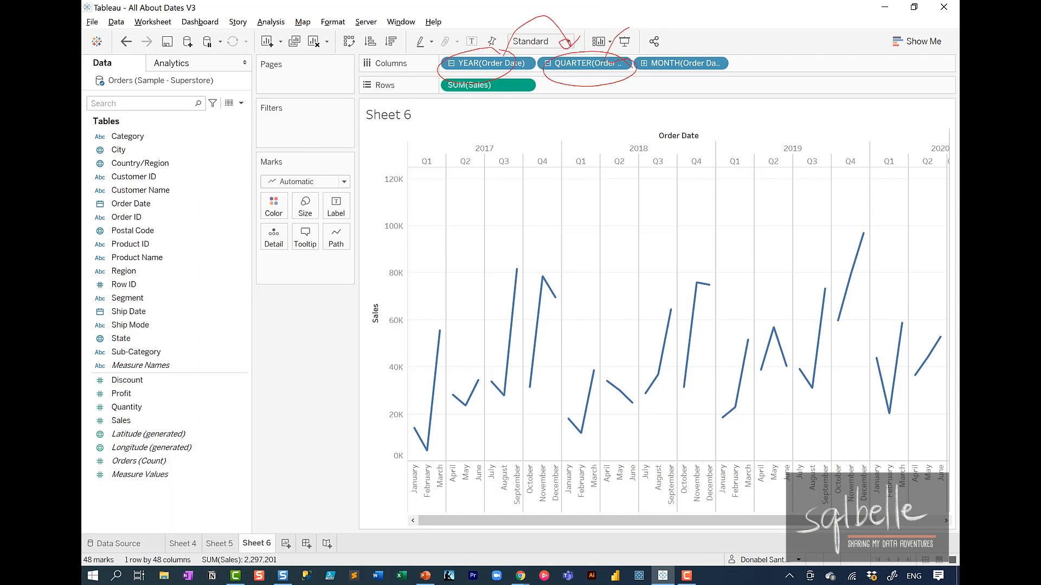
pyautogui.click(644, 63)
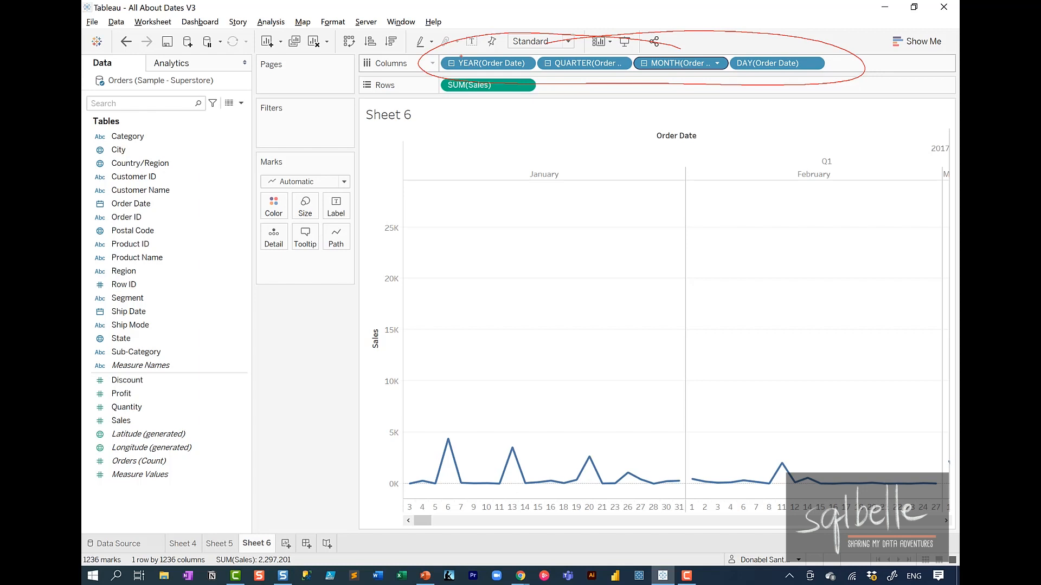
pyautogui.press('Escape')
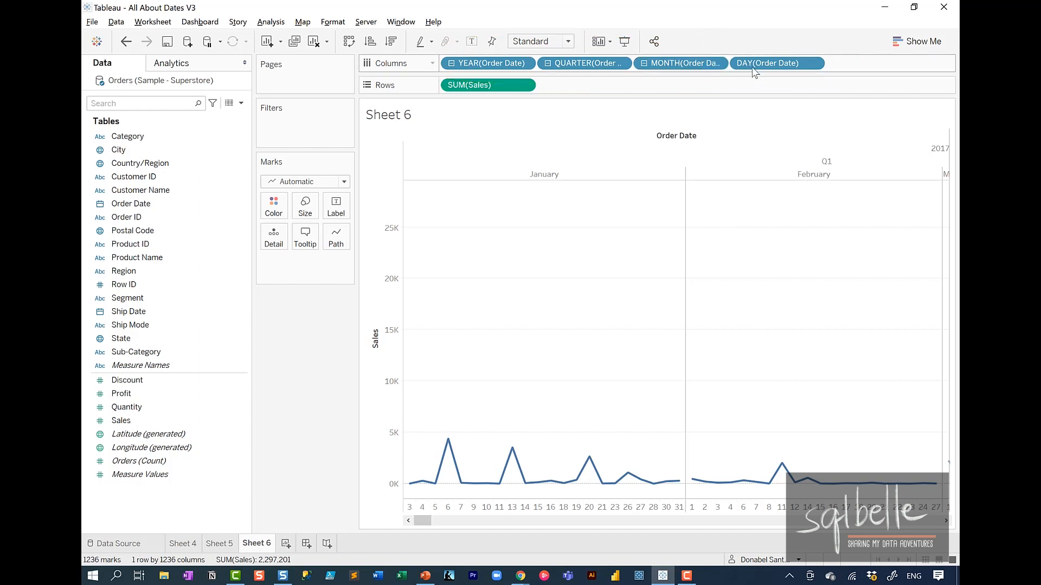
# Step: Remove the day and quarter levels from Columns and place the year after the month
pyautogui.moveTo(751, 64); pyautogui.dragTo(788, 27)
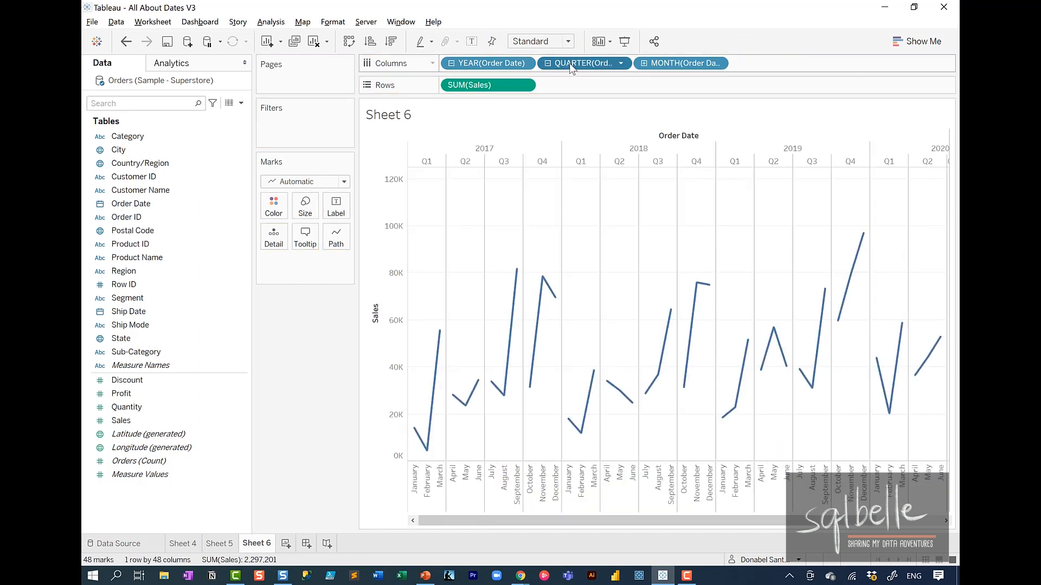
pyautogui.moveTo(569, 63); pyautogui.dragTo(633, 18)
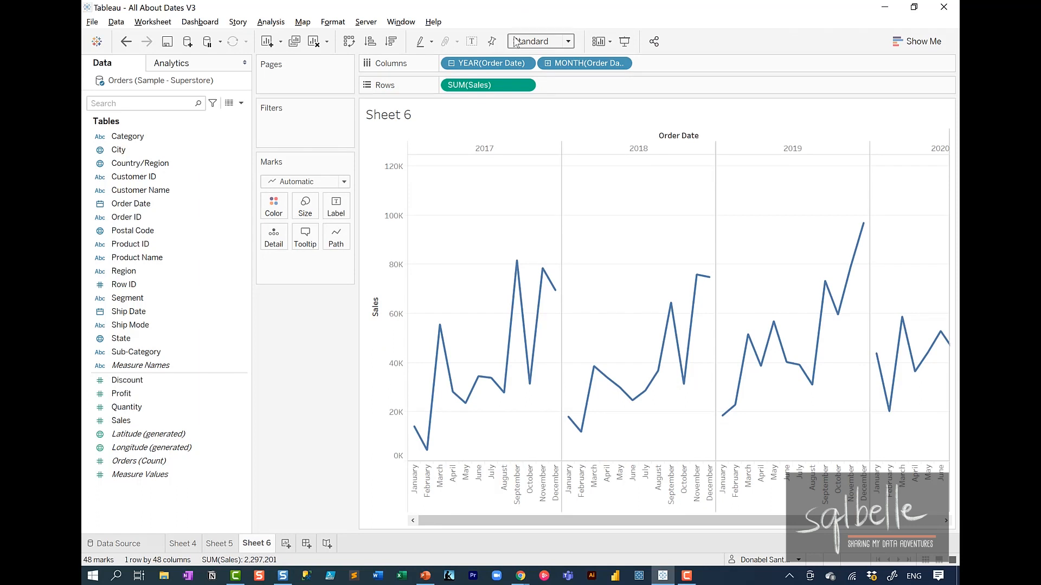
pyautogui.moveTo(491, 63); pyautogui.dragTo(653, 58)
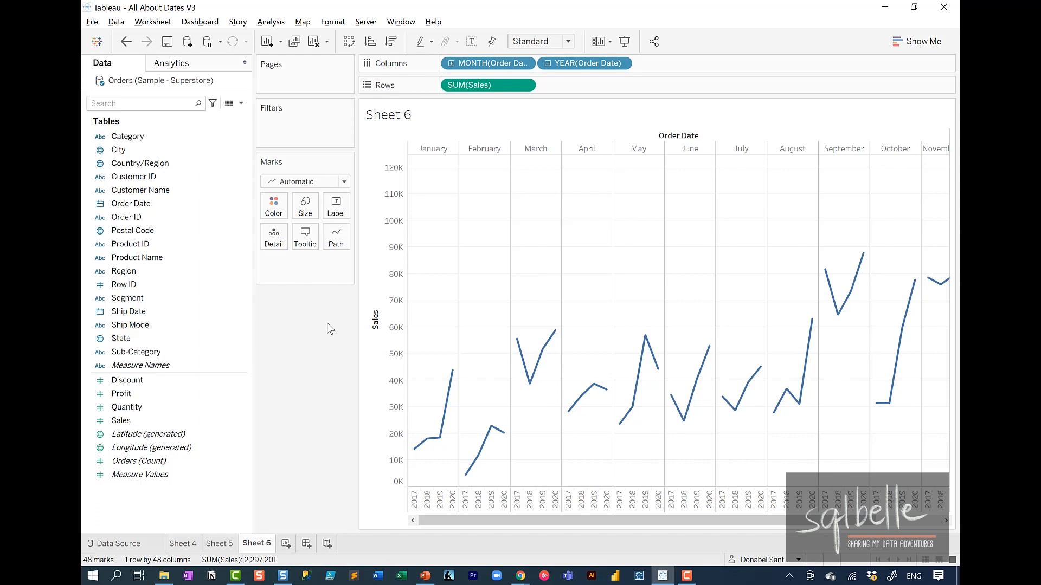
# Step: Create a new worksheet, with Order Date on Columns drilled down from year to day
pyautogui.click(285, 543)
pyautogui.moveTo(155, 208); pyautogui.dragTo(503, 63)
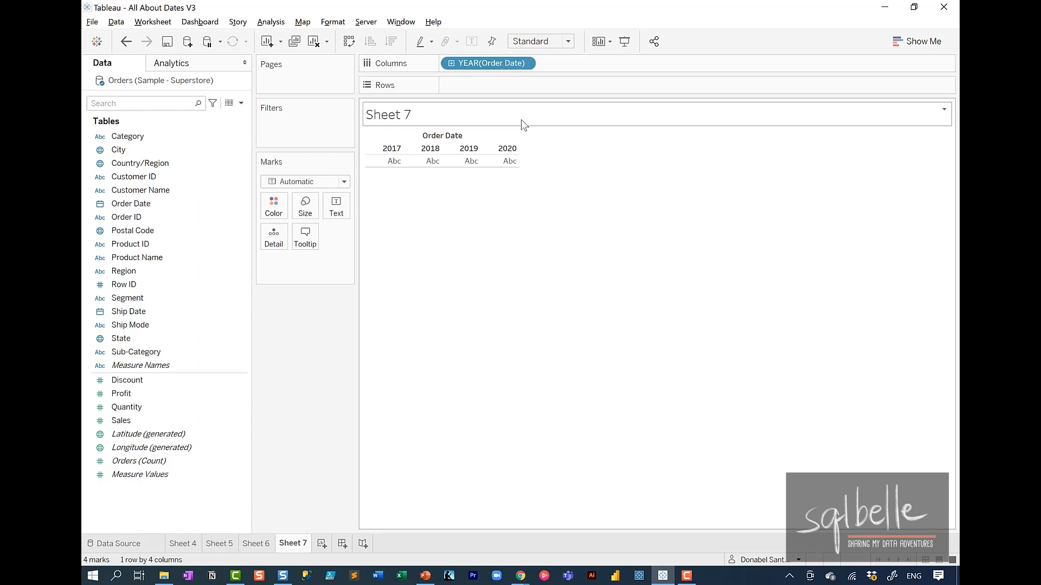
pyautogui.click(451, 63)
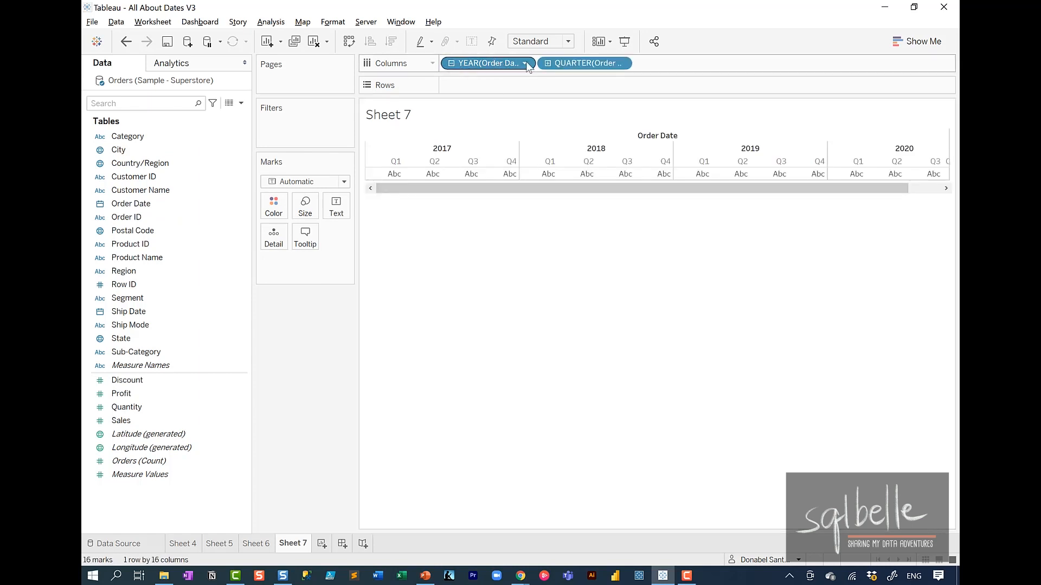
pyautogui.click(547, 63)
pyautogui.click(620, 63)
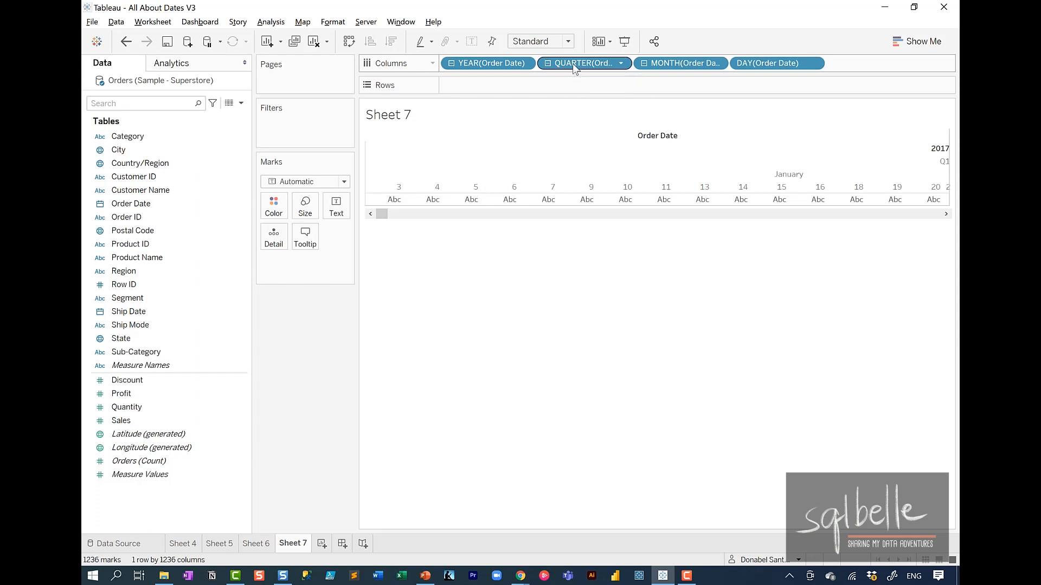
# Step: Remove the quarter and year levels from Columns and move the day level to Rows
pyautogui.moveTo(572, 65); pyautogui.dragTo(605, 30)
pyautogui.moveTo(490, 63); pyautogui.dragTo(531, 32)
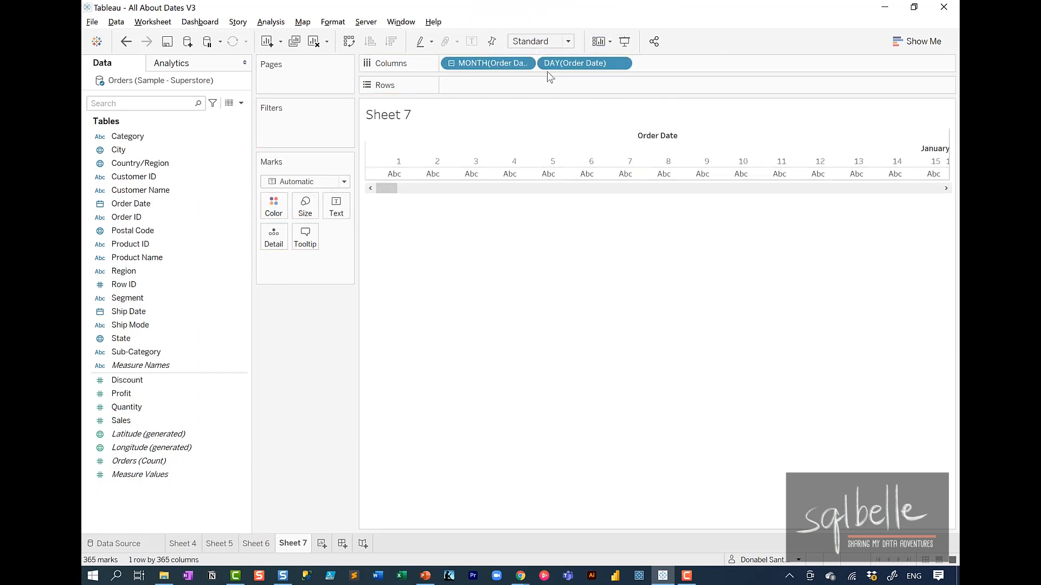
pyautogui.moveTo(564, 65); pyautogui.dragTo(506, 83)
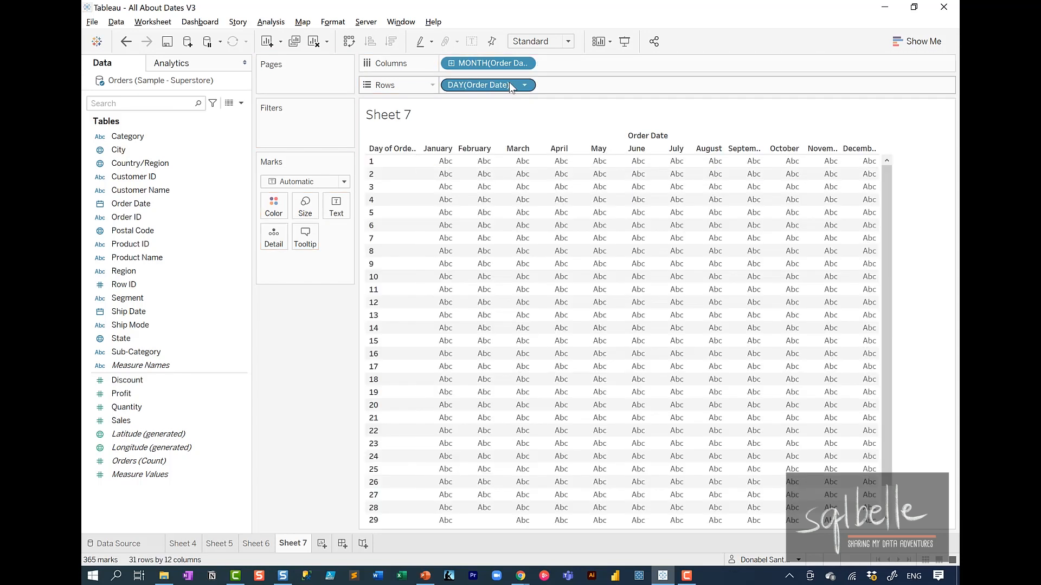
# Step: Fit the sheet to Entire View and color its month-by-day cells by Sales
pyautogui.click(563, 42)
pyautogui.click(542, 87)
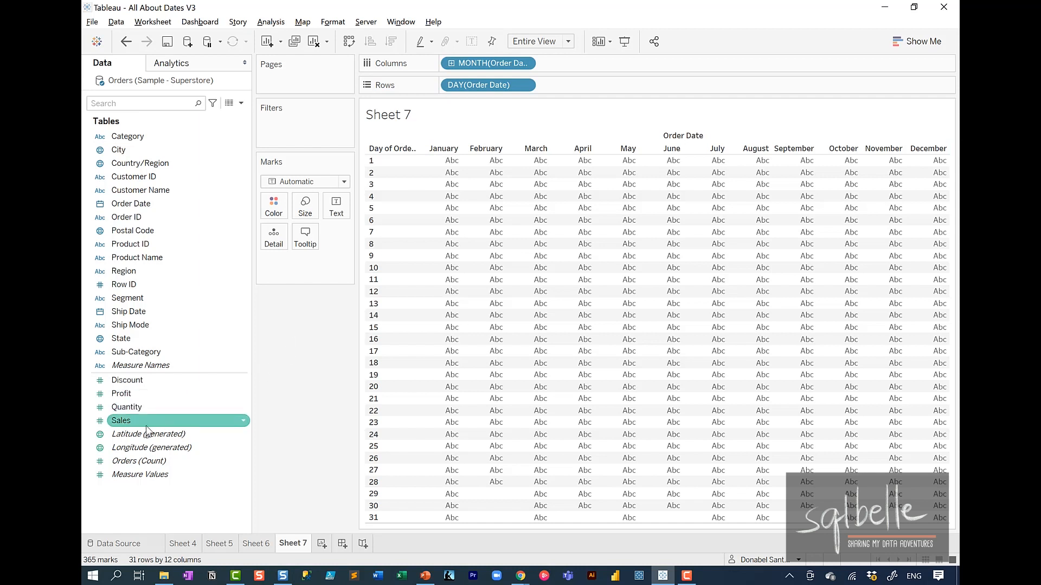
pyautogui.moveTo(145, 420); pyautogui.dragTo(274, 206)
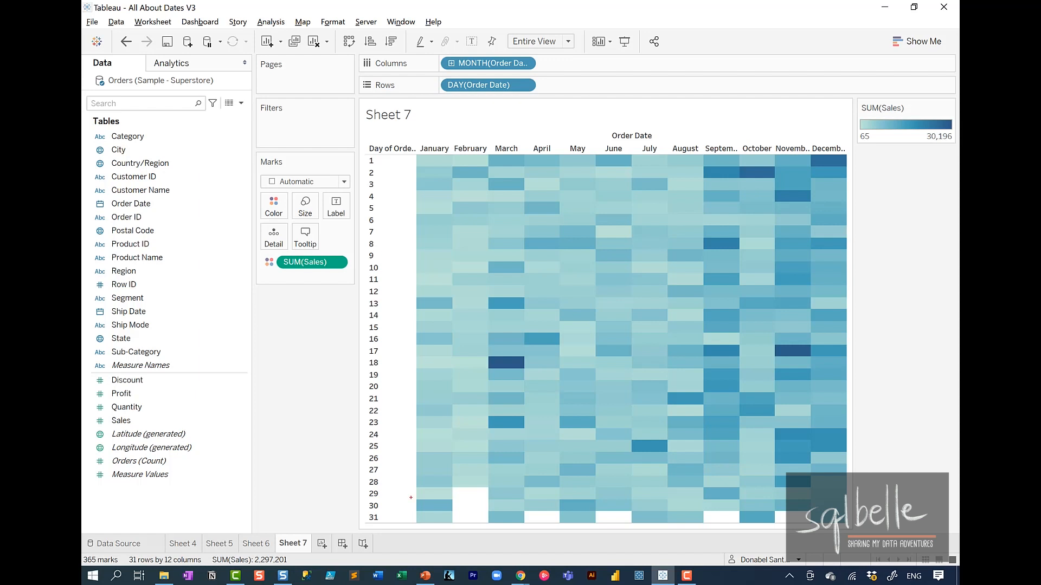
# Step: Mark the January–August and September–December areas of the heatmap, plus the March 18 and November 17 cells
pyautogui.moveTo(410, 497)
pyautogui.mouseDown()
pyautogui.moveTo(673, 445)
pyautogui.moveTo(553, 82)
pyautogui.moveTo(444, 526)
pyautogui.mouseUp()
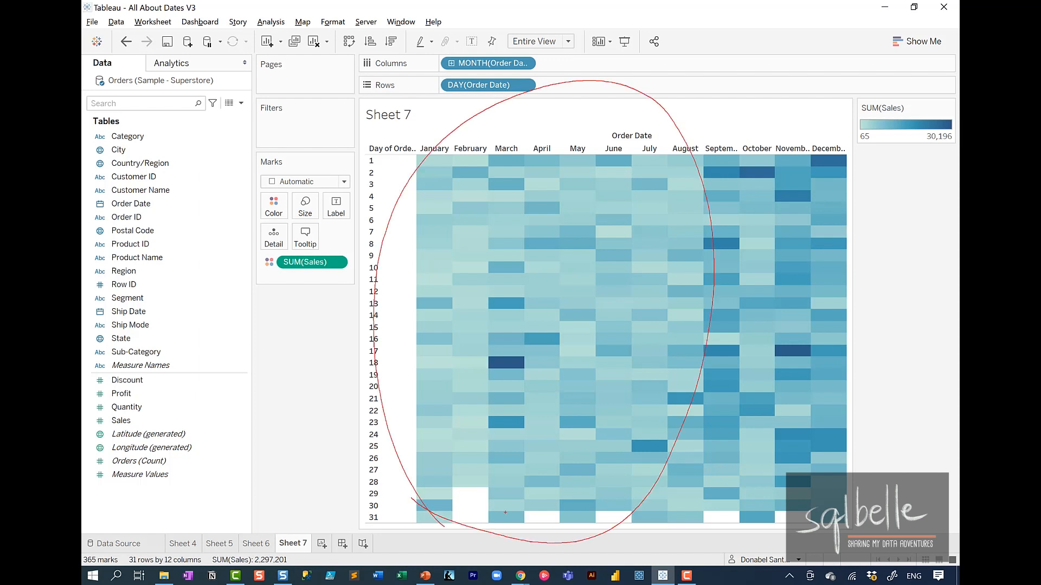
pyautogui.moveTo(697, 484)
pyautogui.mouseDown()
pyautogui.moveTo(889, 309)
pyautogui.moveTo(710, 206)
pyautogui.moveTo(775, 551)
pyautogui.mouseUp()
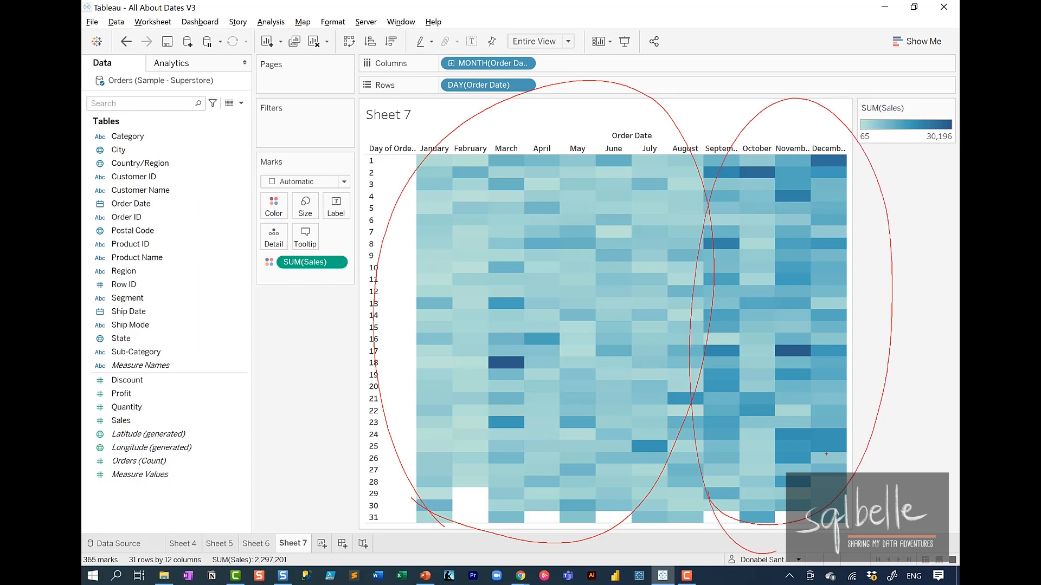
pyautogui.moveTo(531, 347)
pyautogui.mouseDown()
pyautogui.moveTo(501, 369)
pyautogui.moveTo(538, 351)
pyautogui.mouseUp()
pyautogui.moveTo(815, 333)
pyautogui.mouseDown()
pyautogui.moveTo(853, 355)
pyautogui.moveTo(797, 340)
pyautogui.mouseUp()
pyautogui.press('Escape')
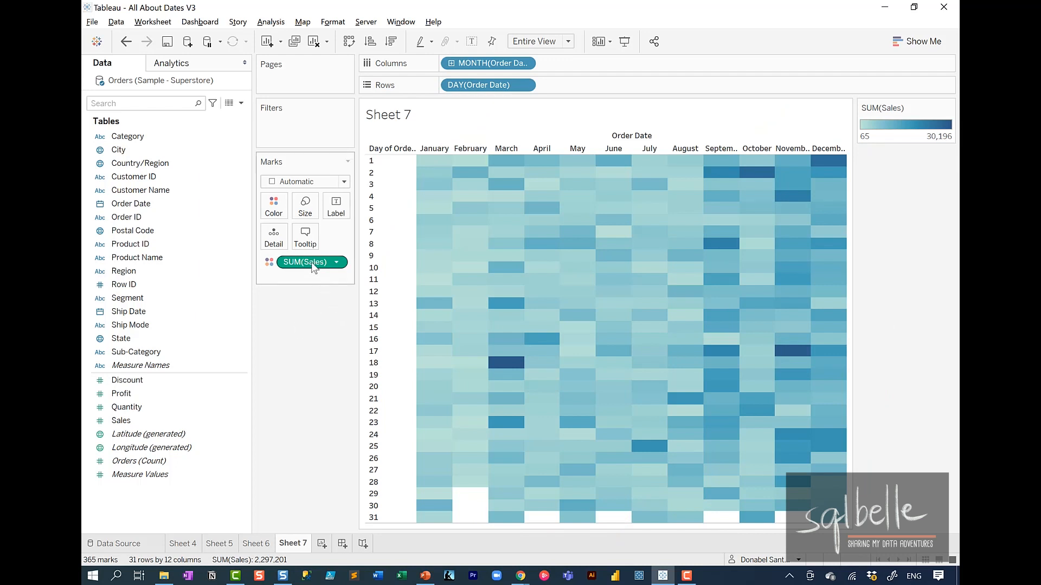
# Step: Add Sales as the cell label as well and set the mark type to Square
pyautogui.moveTo(312, 263); pyautogui.dragTo(339, 206)
pyautogui.click(328, 180)
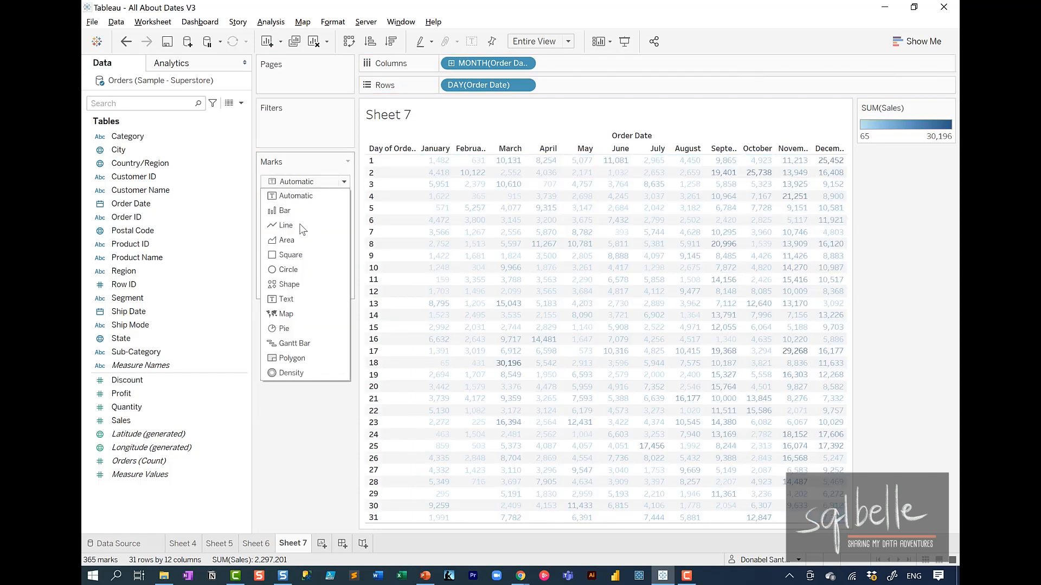
pyautogui.click(291, 254)
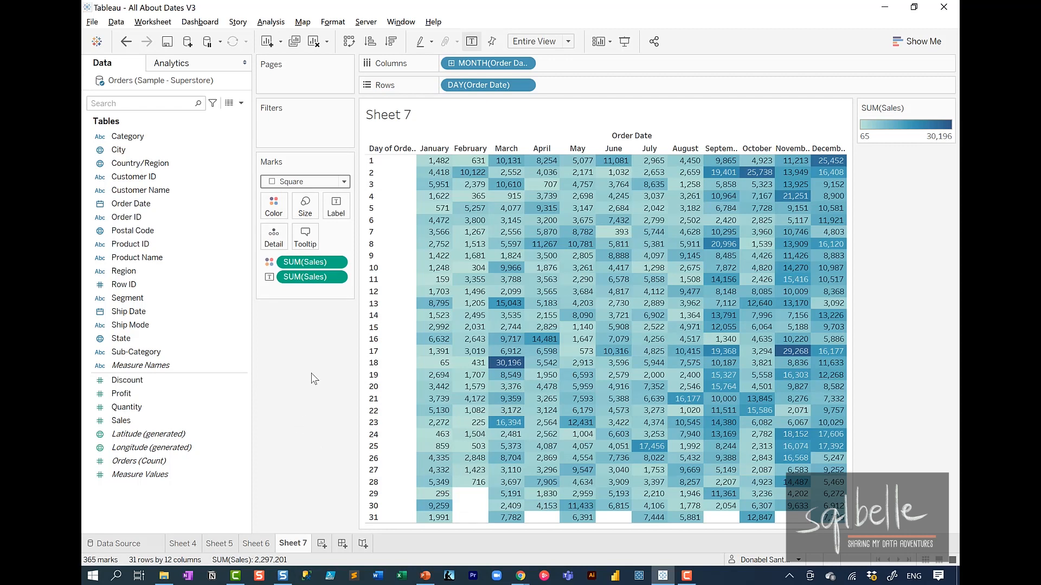
# Step: Remove the Sales label from the heatmap and add the Order Date year before the month on Columns
pyautogui.moveTo(310, 277); pyautogui.dragTo(308, 343)
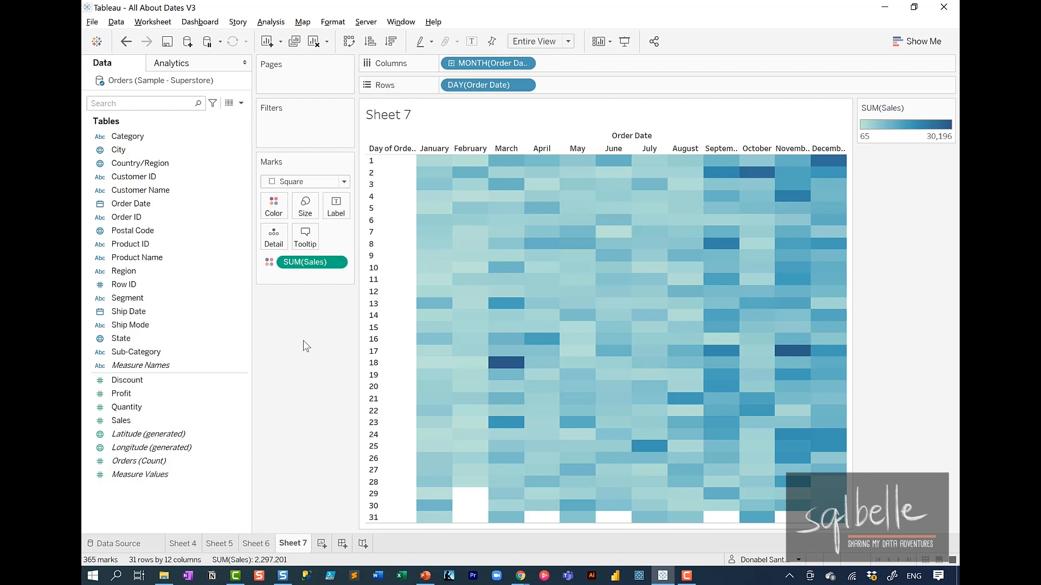
pyautogui.click(144, 205)
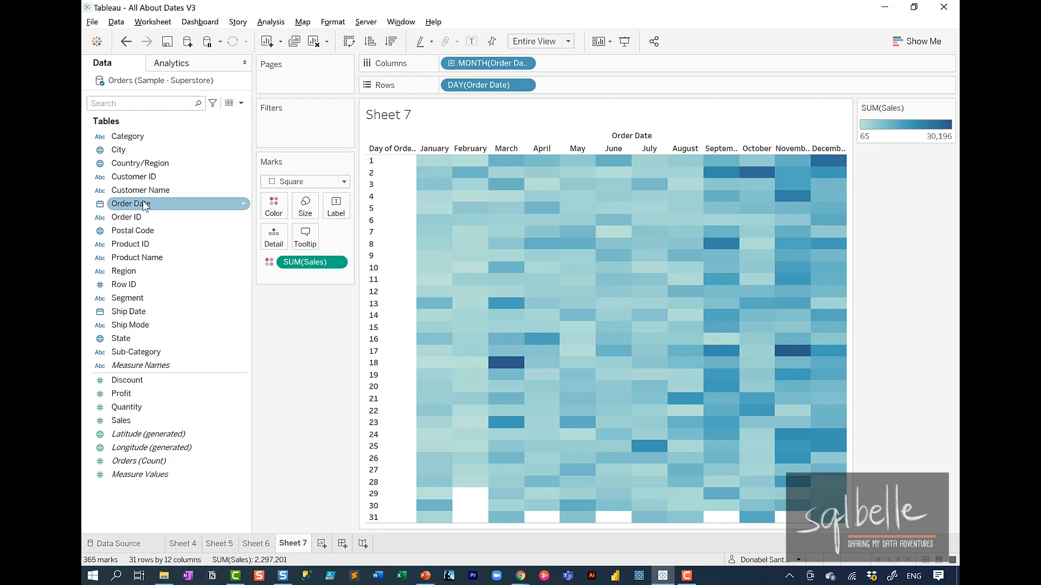
pyautogui.moveTo(168, 204); pyautogui.dragTo(474, 68)
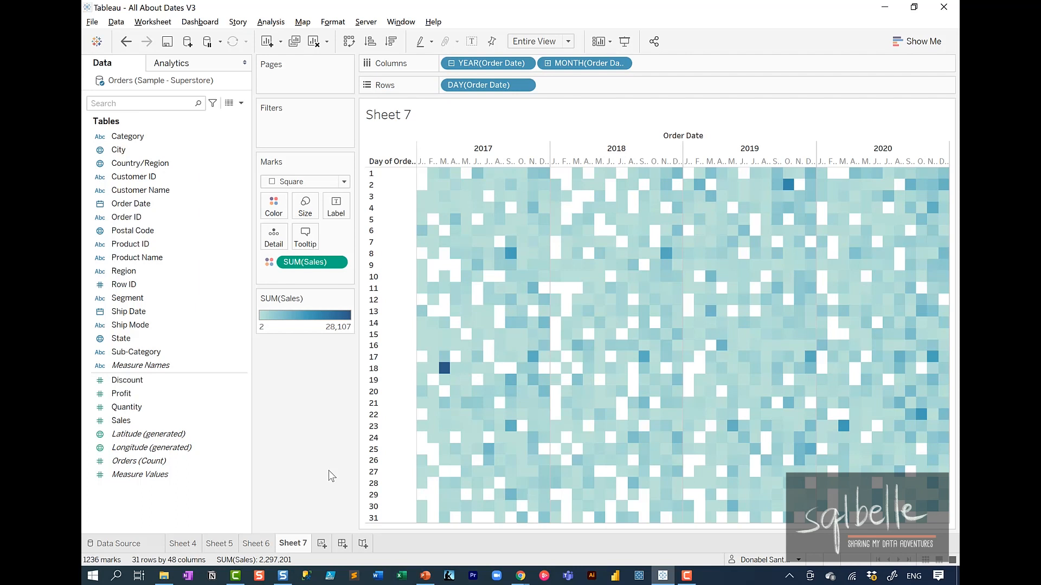
# Step: Create a new worksheet and drop Order Date on Columns as the discrete MONTH(Order Date)
pyautogui.click(322, 543)
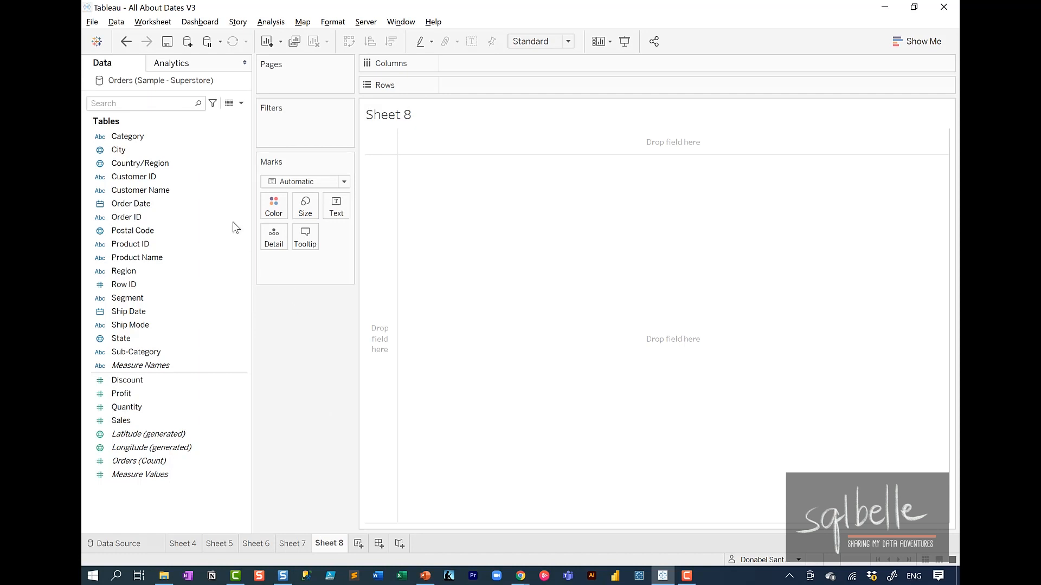
pyautogui.click(127, 205)
pyautogui.moveTo(126, 207)
pyautogui.mouseDown()
pyautogui.moveTo(454, 80)
pyautogui.moveTo(459, 64)
pyautogui.mouseUp()
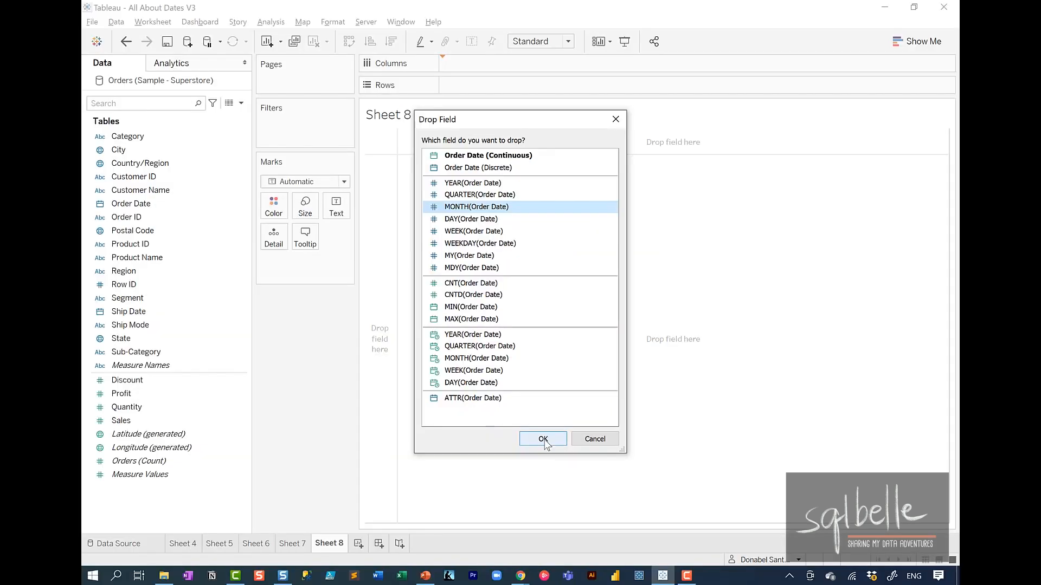
pyautogui.click(555, 514)
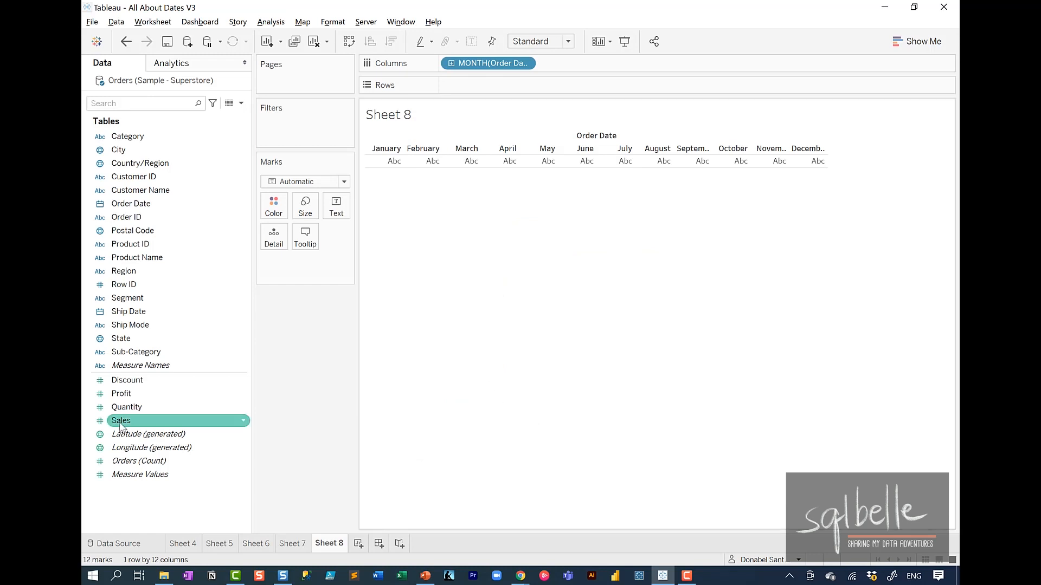
# Step: Place Sales on Rows and mark the March point of the resulting line chart
pyautogui.moveTo(120, 422)
pyautogui.mouseDown()
pyautogui.moveTo(349, 224)
pyautogui.moveTo(452, 87)
pyautogui.mouseUp()
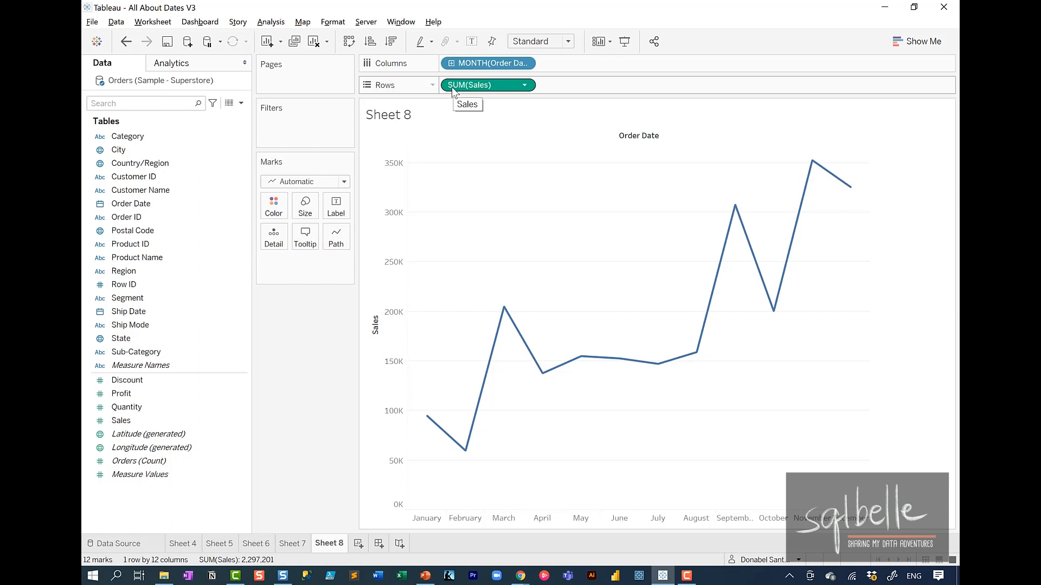
pyautogui.moveTo(498, 294)
pyautogui.mouseDown()
pyautogui.moveTo(514, 296)
pyautogui.moveTo(516, 513)
pyautogui.mouseUp()
pyautogui.moveTo(493, 352); pyautogui.dragTo(519, 346)
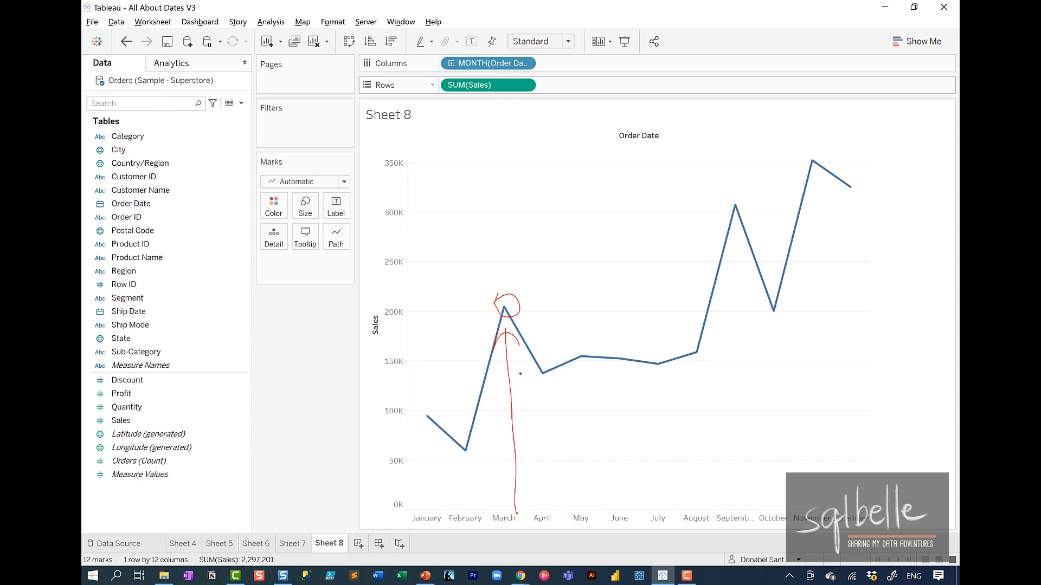
pyautogui.press('Escape')
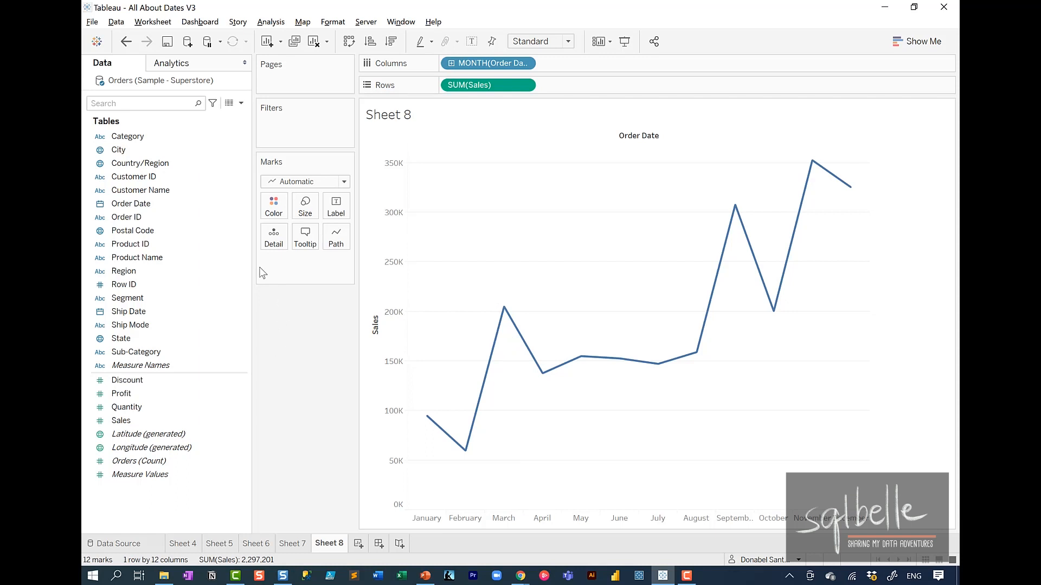
# Step: Color the monthly sales lines by the Order Date year and fit the chart to Entire View
pyautogui.moveTo(122, 204); pyautogui.dragTo(274, 209)
pyautogui.click(556, 44)
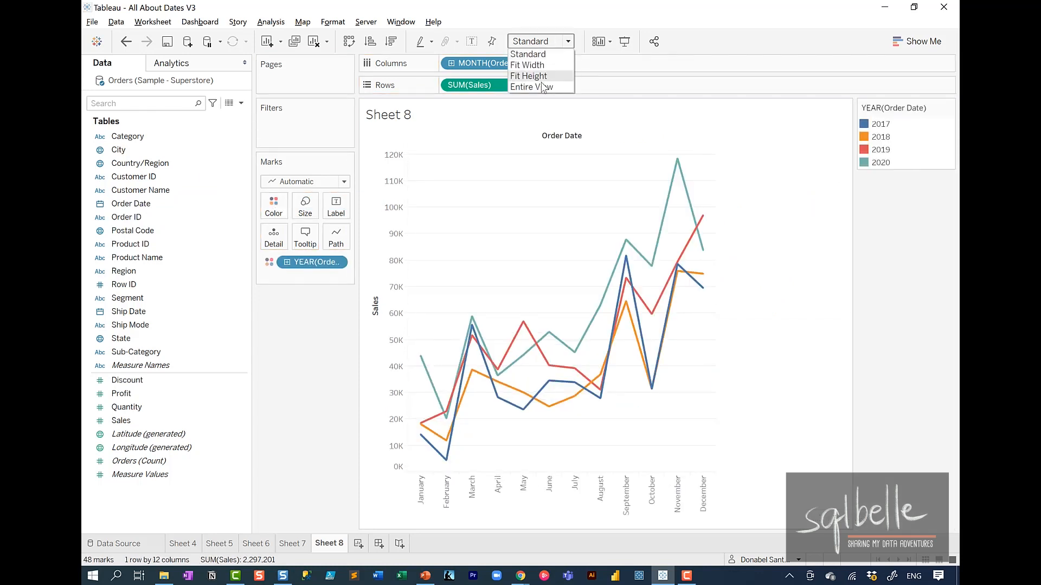
pyautogui.click(528, 85)
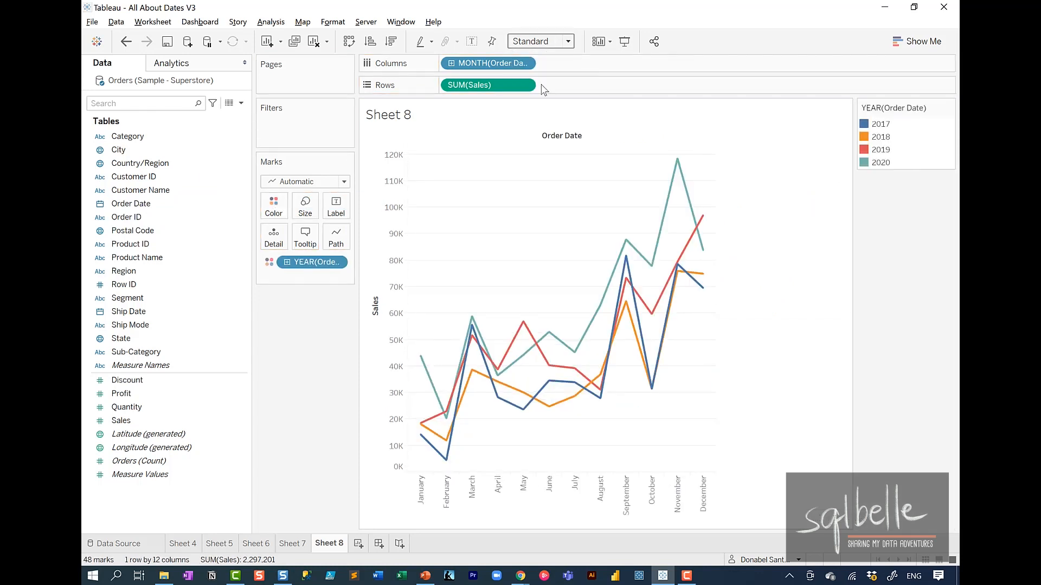
# Step: Format the month headers of the line chart to use the Abbreviation date format
pyautogui.click(427, 494)
pyautogui.click(447, 457)
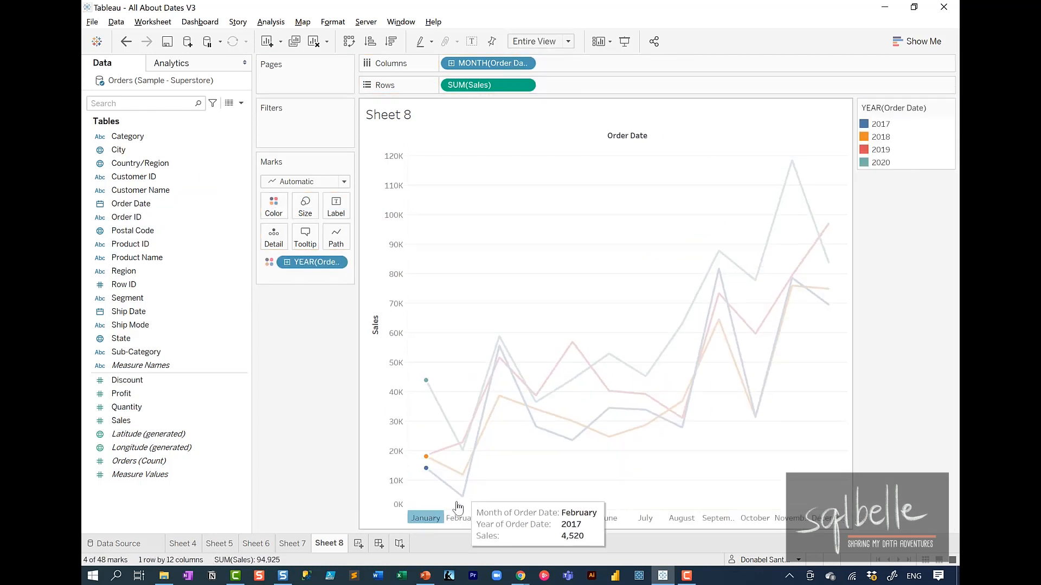
pyautogui.rightClick(434, 519)
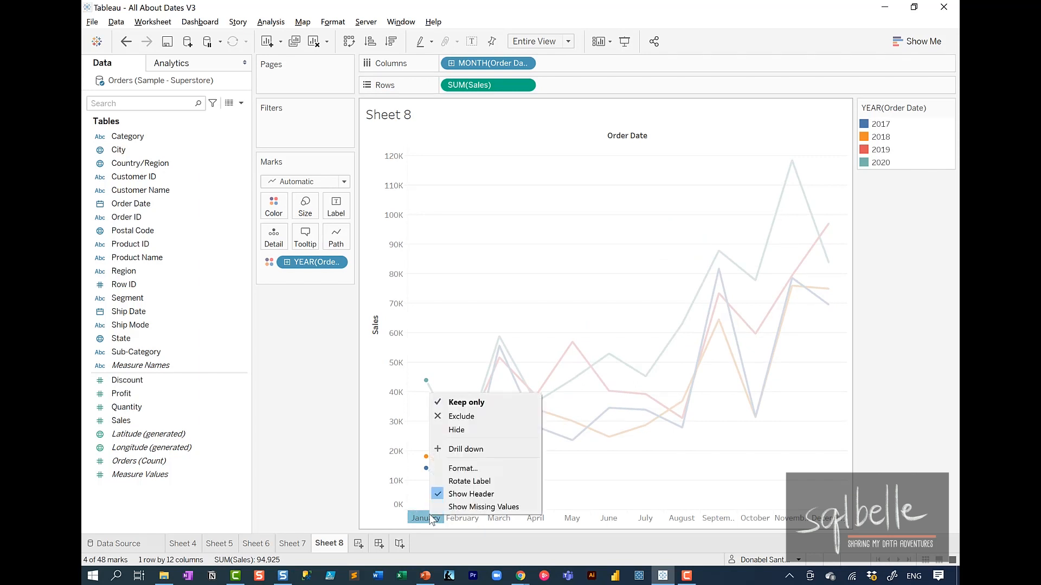
pyautogui.click(462, 468)
pyautogui.click(206, 180)
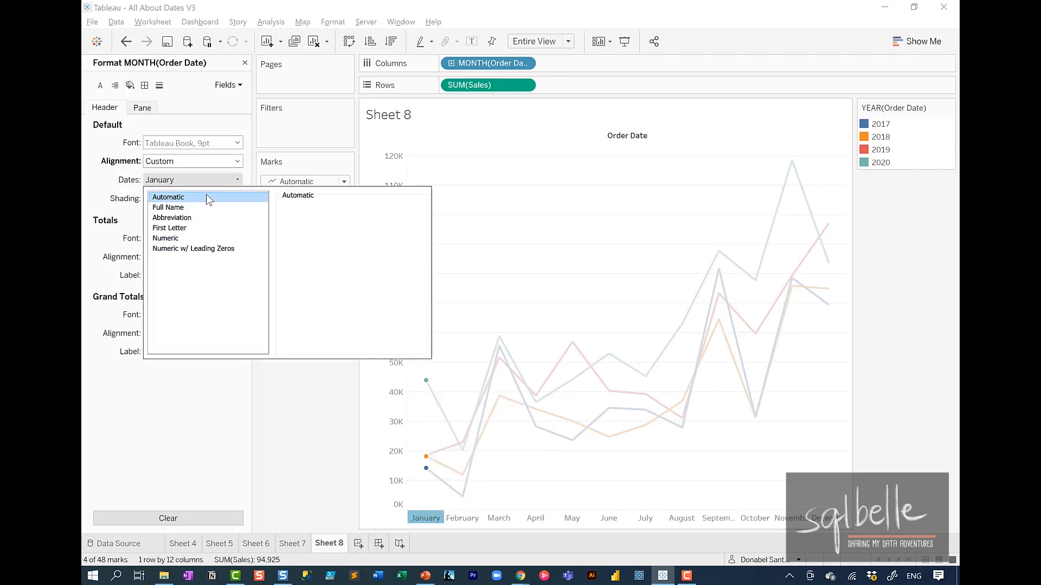
pyautogui.click(184, 218)
pyautogui.click(245, 62)
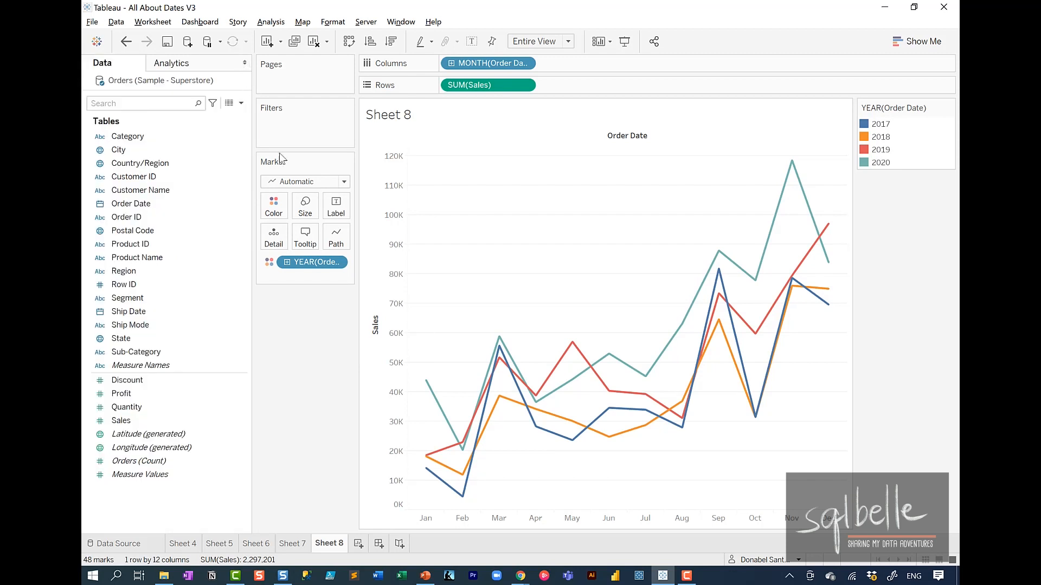
# Step: Show the highlighter for YEAR(Order Date) and set it to highlight 2019
pyautogui.click(340, 262)
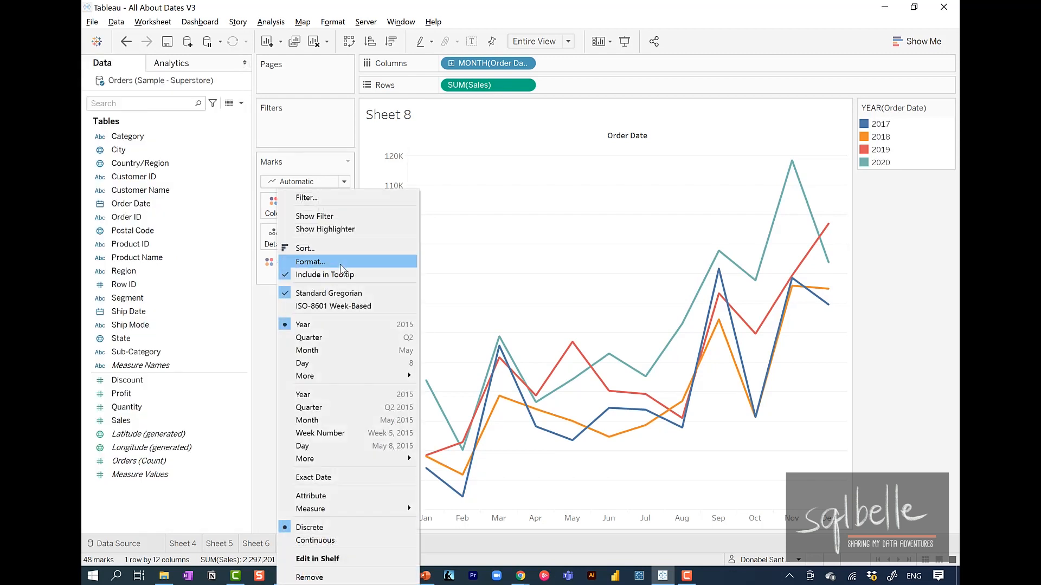
pyautogui.click(341, 229)
pyautogui.click(884, 202)
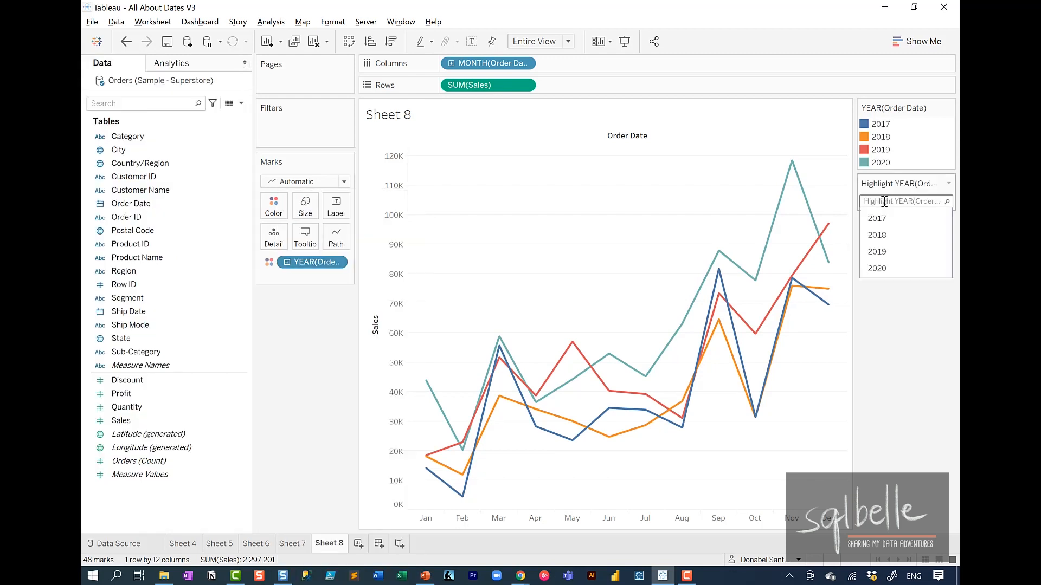
pyautogui.click(882, 252)
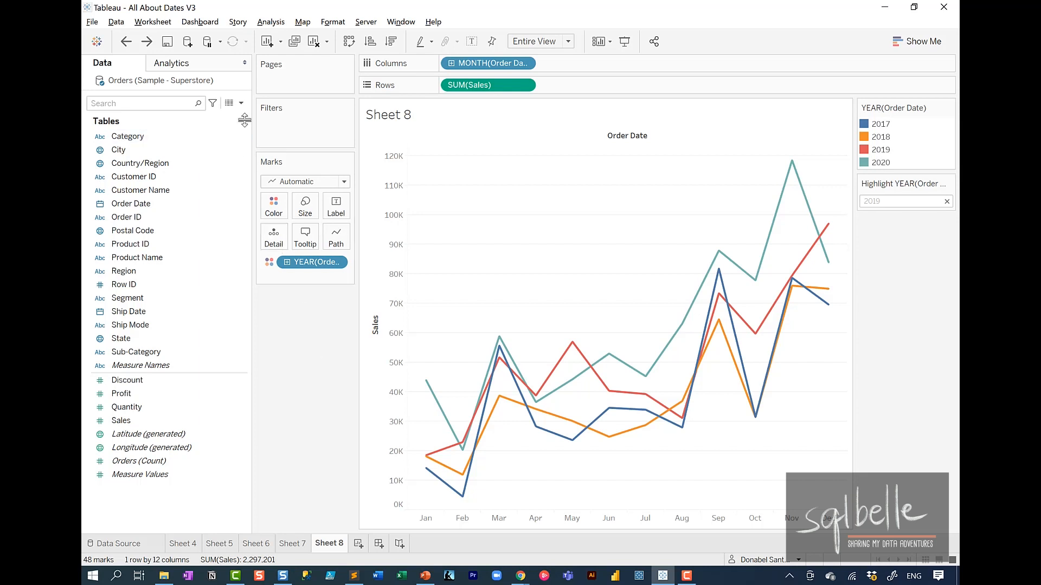
# Step: Start a calculated field and drop the YEAR(Order Date) pill into it to reveal its DATEPART formula
pyautogui.click(242, 103)
pyautogui.click(230, 117)
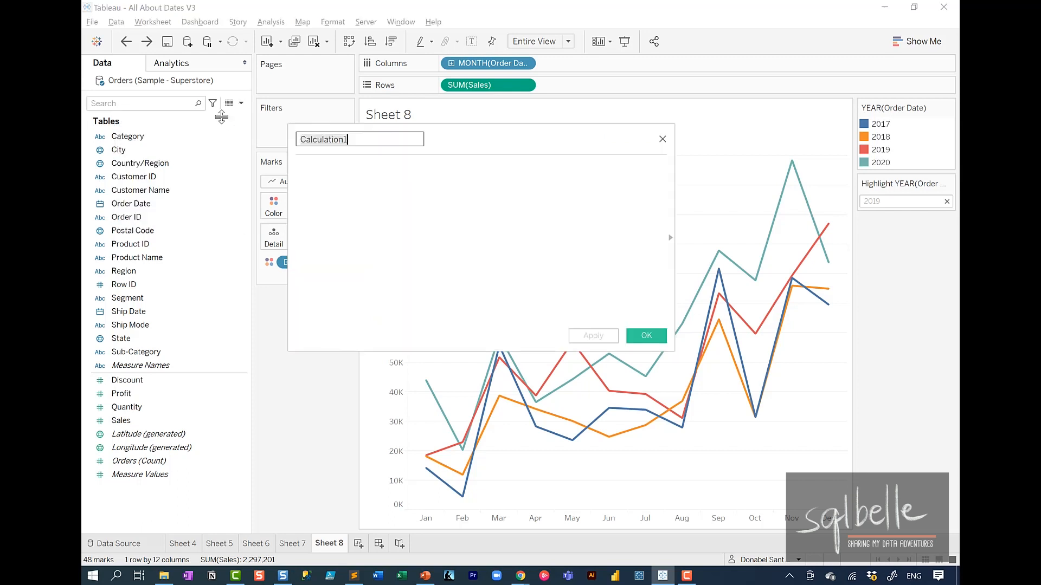
pyautogui.moveTo(455, 142); pyautogui.dragTo(527, 118)
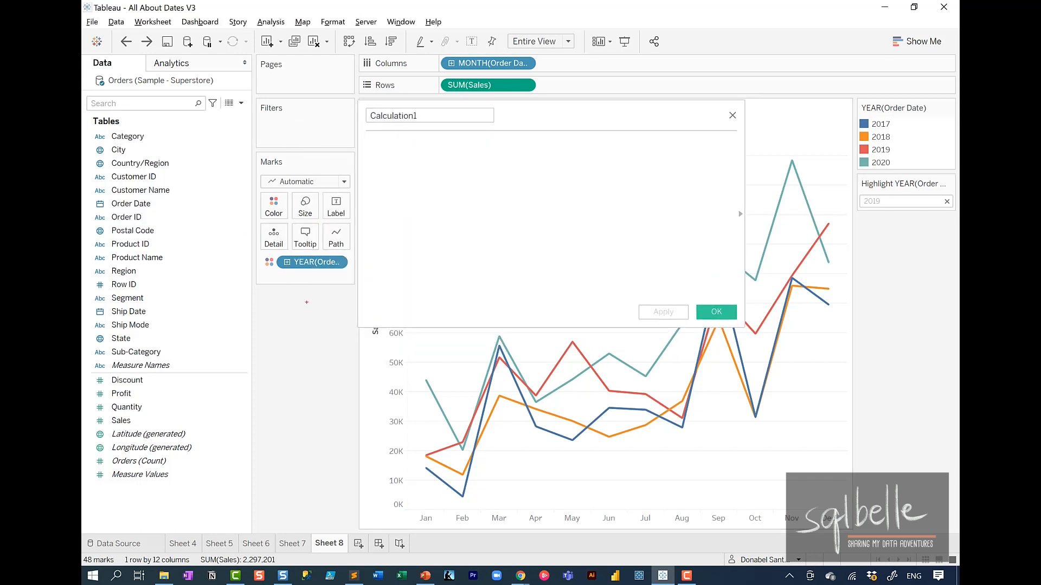
pyautogui.moveTo(341, 259); pyautogui.dragTo(451, 188)
pyautogui.moveTo(460, 295); pyautogui.dragTo(420, 296)
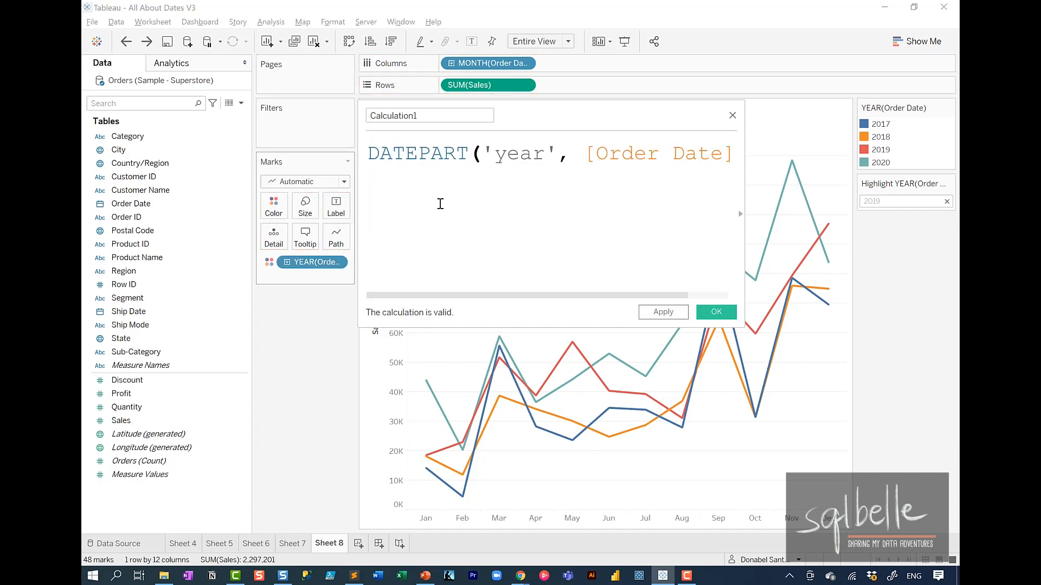
pyautogui.moveTo(453, 146)
pyautogui.mouseDown()
pyautogui.moveTo(366, 161)
pyautogui.moveTo(456, 149)
pyautogui.mouseUp()
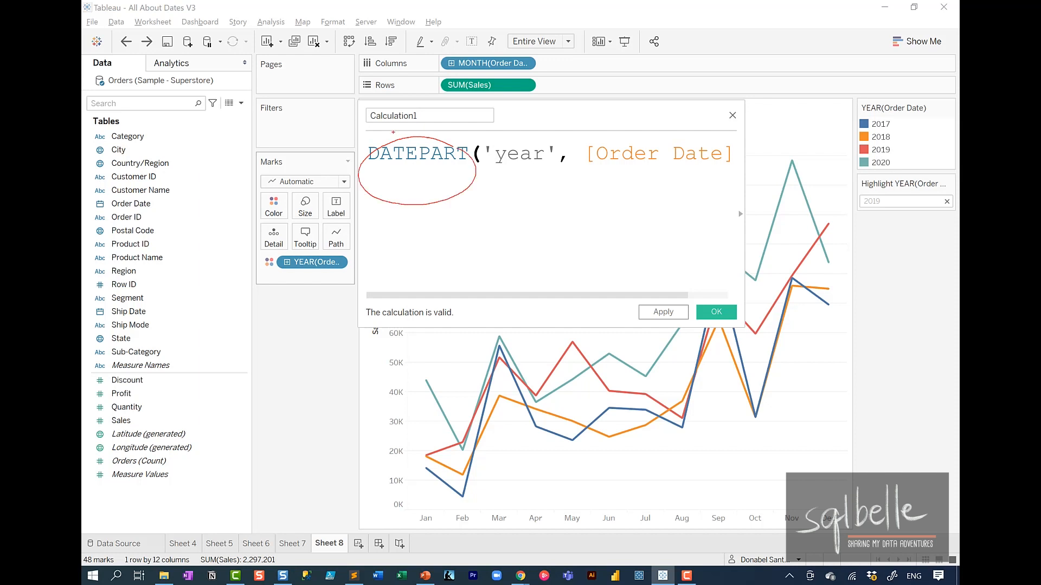
pyautogui.press('Escape')
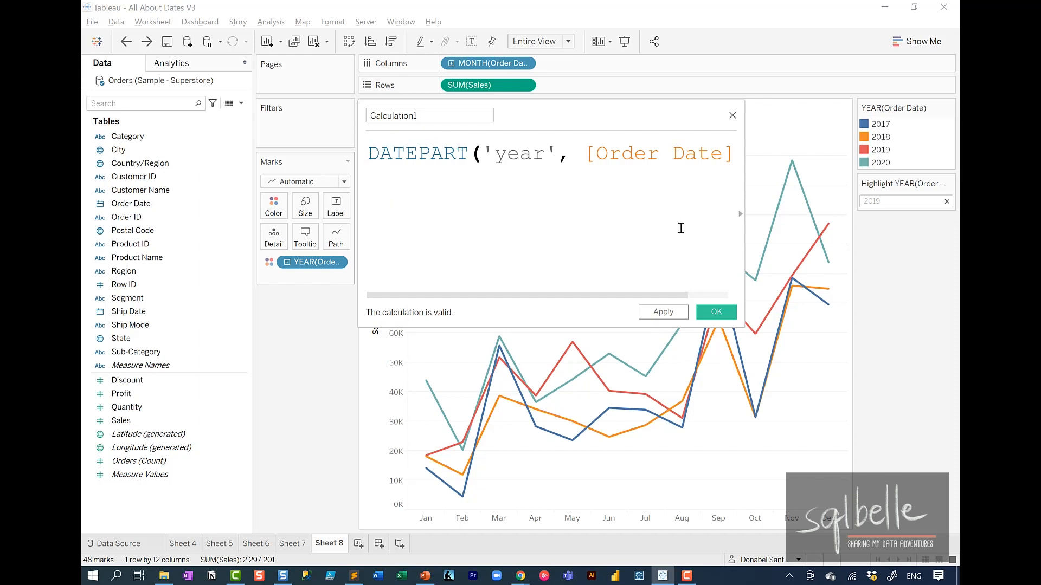
# Step: Look up DATEPART in the calculation editor's function reference and mark its name and description on screen
pyautogui.click(740, 214)
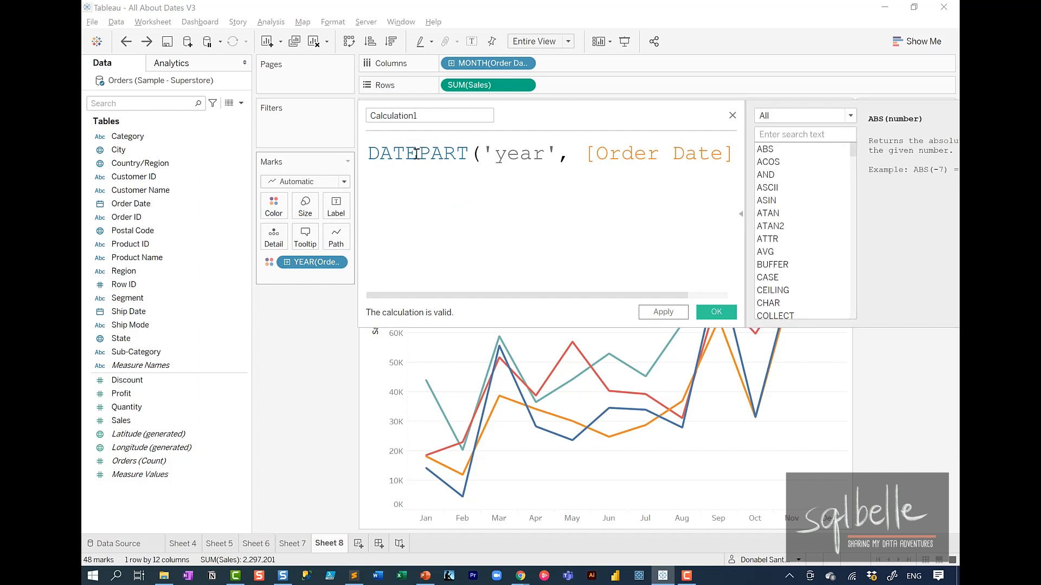
pyautogui.click(415, 154)
pyautogui.moveTo(578, 122); pyautogui.dragTo(451, 113)
pyautogui.hotkey('ctrl', '1')
pyautogui.click(834, 137)
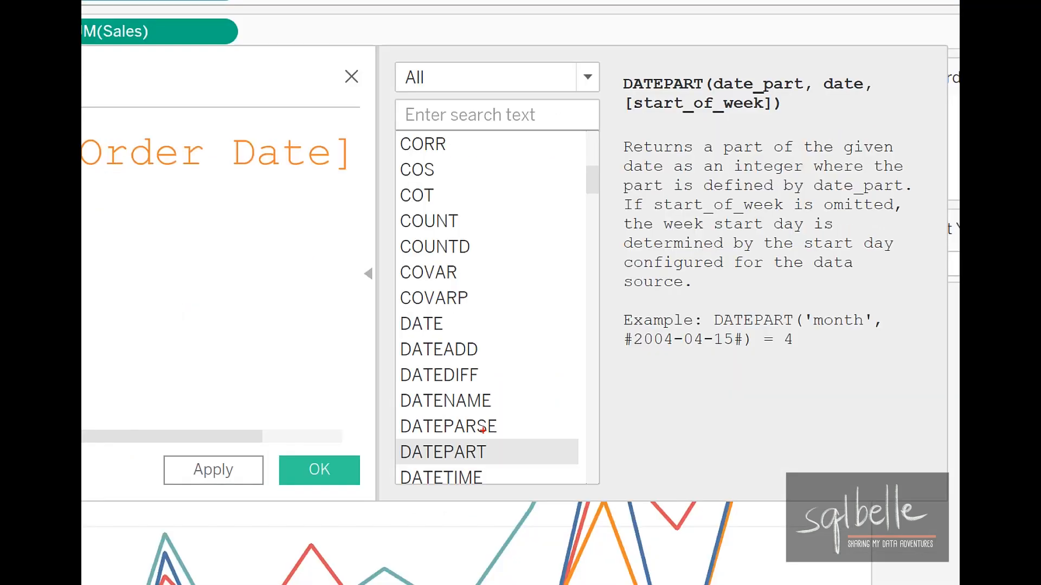
pyautogui.moveTo(484, 430)
pyautogui.mouseDown()
pyautogui.moveTo(460, 482)
pyautogui.moveTo(495, 432)
pyautogui.mouseUp()
pyautogui.moveTo(691, 64)
pyautogui.mouseDown()
pyautogui.moveTo(614, 85)
pyautogui.moveTo(694, 60)
pyautogui.mouseUp()
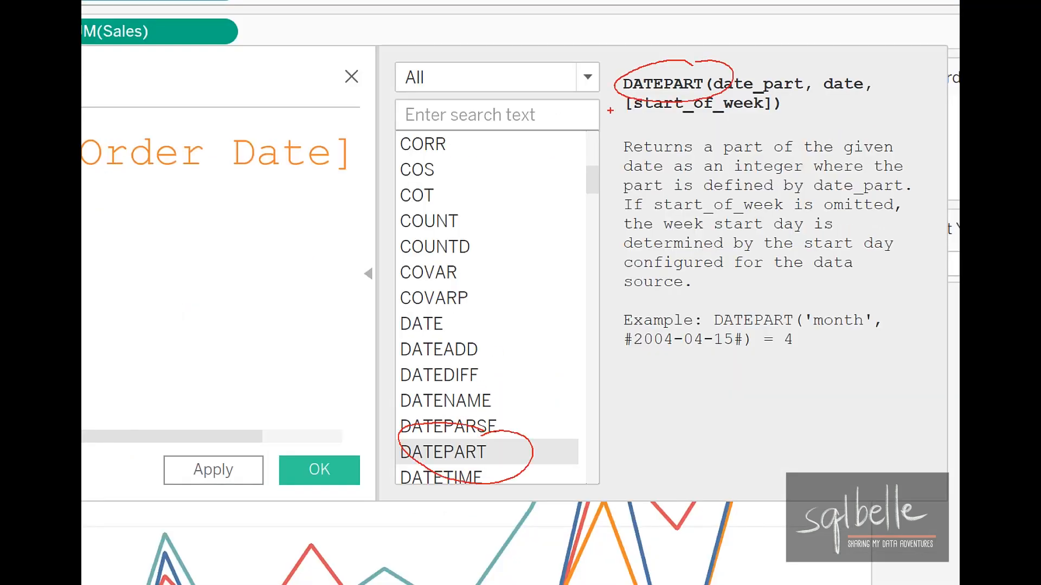
pyautogui.moveTo(691, 130)
pyautogui.mouseDown()
pyautogui.moveTo(674, 158)
pyautogui.moveTo(732, 118)
pyautogui.mouseUp()
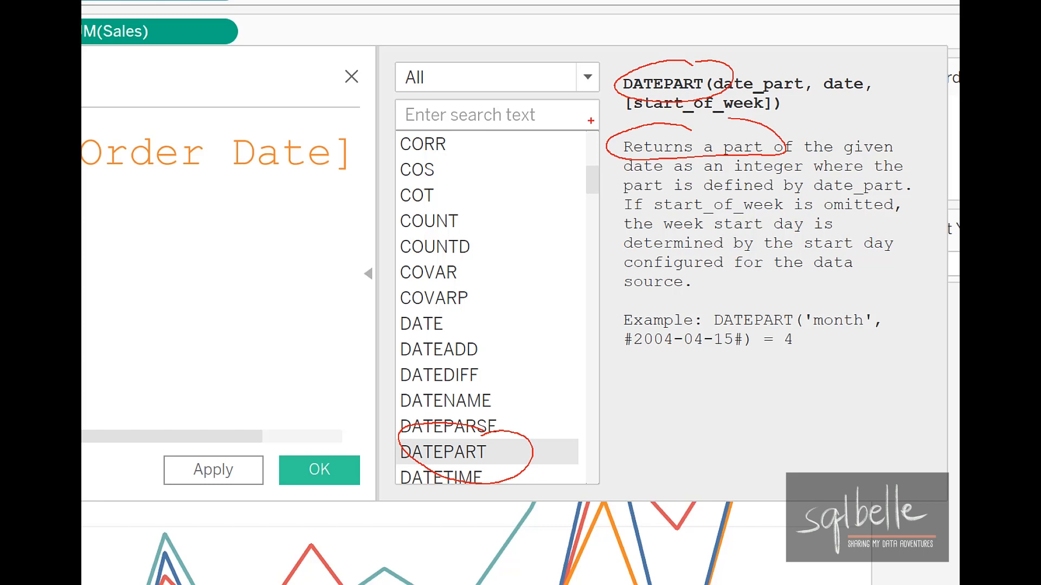
pyautogui.moveTo(685, 175); pyautogui.dragTo(819, 183)
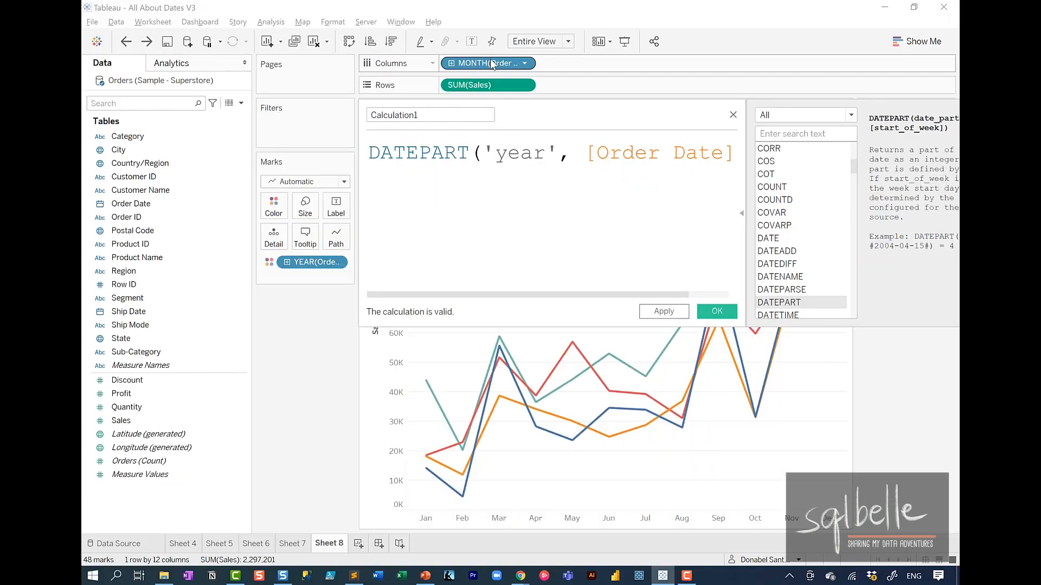
# Step: Add the MONTH(Order Date) pill's formula below the year formula for comparison, and discard the calculation
pyautogui.moveTo(471, 67); pyautogui.dragTo(437, 285)
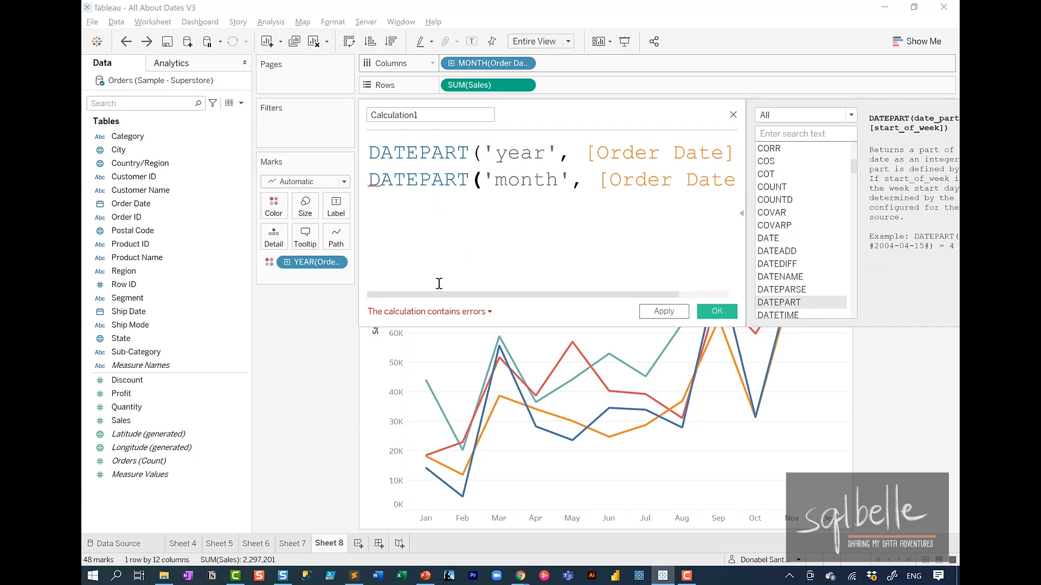
pyautogui.click(735, 117)
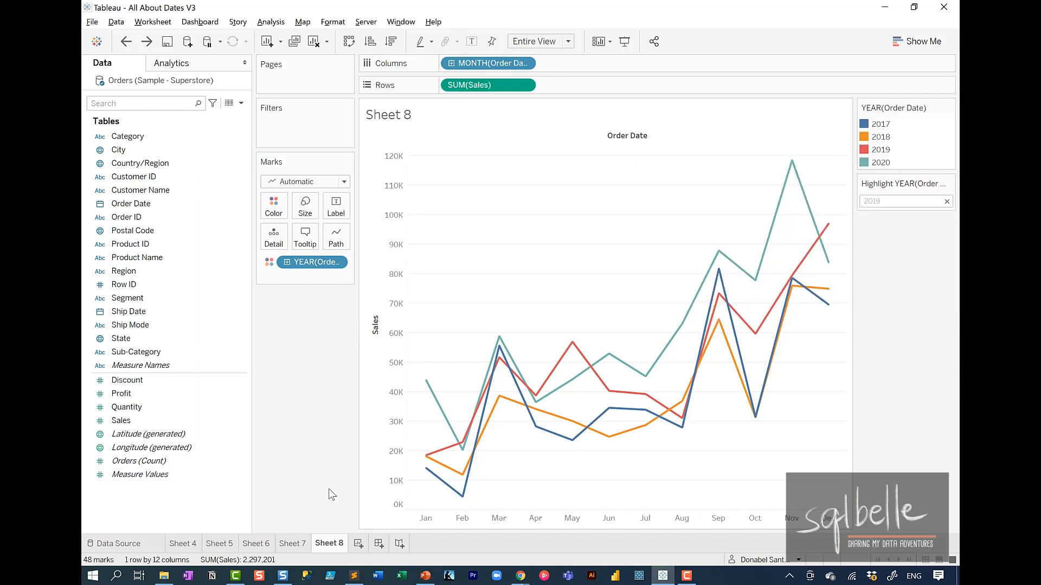
# Step: Create a new worksheet with Order Date on Columns and Sales on Rows
pyautogui.click(359, 544)
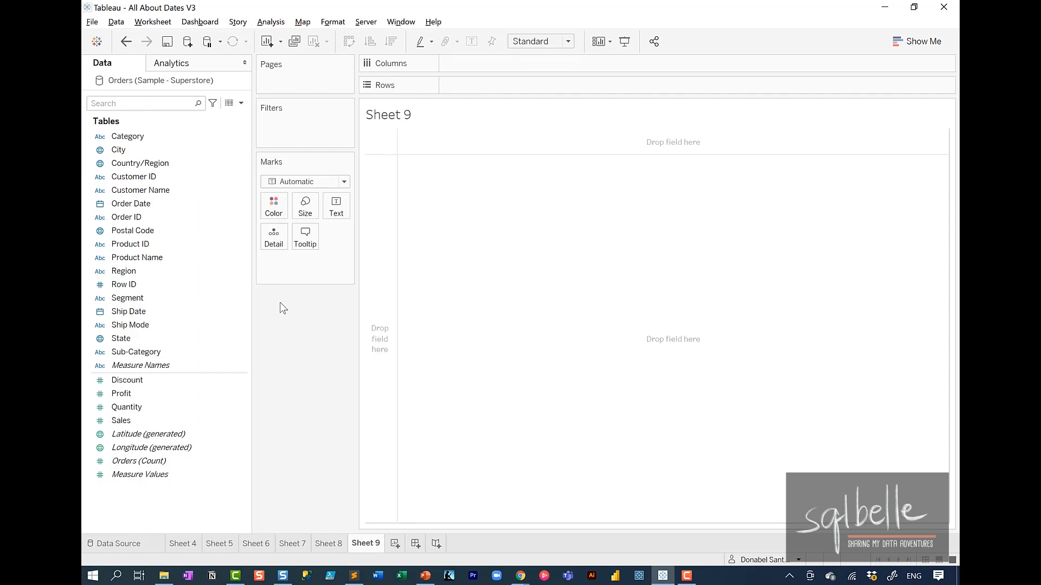
pyautogui.moveTo(204, 204); pyautogui.dragTo(479, 72)
pyautogui.moveTo(122, 420); pyautogui.dragTo(495, 96)
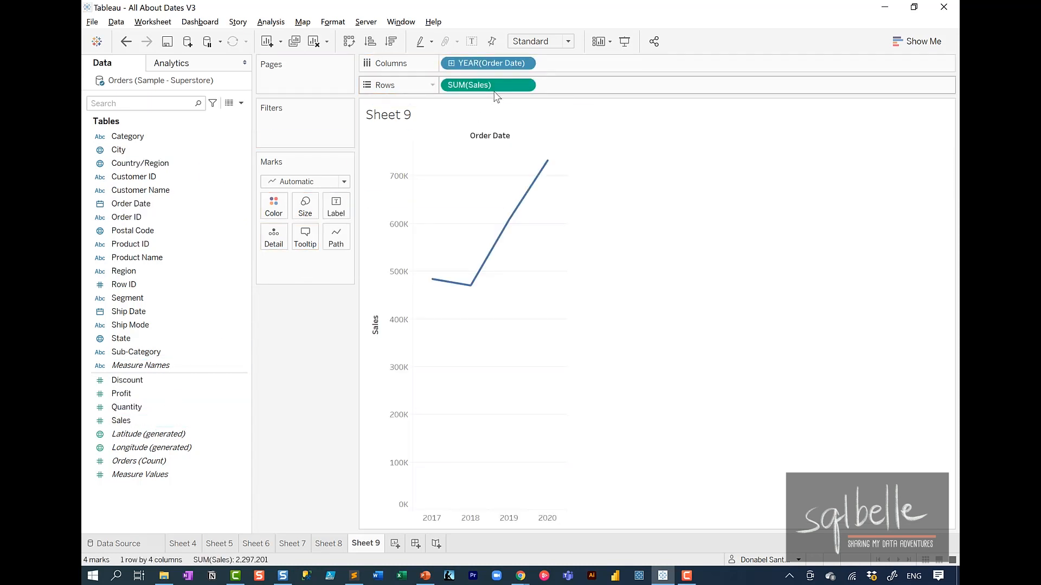
# Step: Compare the two groups of date levels for Order Date on Columns and switch it to the continuous Year
pyautogui.click(526, 64)
pyautogui.moveTo(581, 222)
pyautogui.mouseDown()
pyautogui.moveTo(428, 244)
pyautogui.moveTo(562, 218)
pyautogui.moveTo(484, 278)
pyautogui.mouseUp()
pyautogui.moveTo(496, 223); pyautogui.dragTo(546, 259)
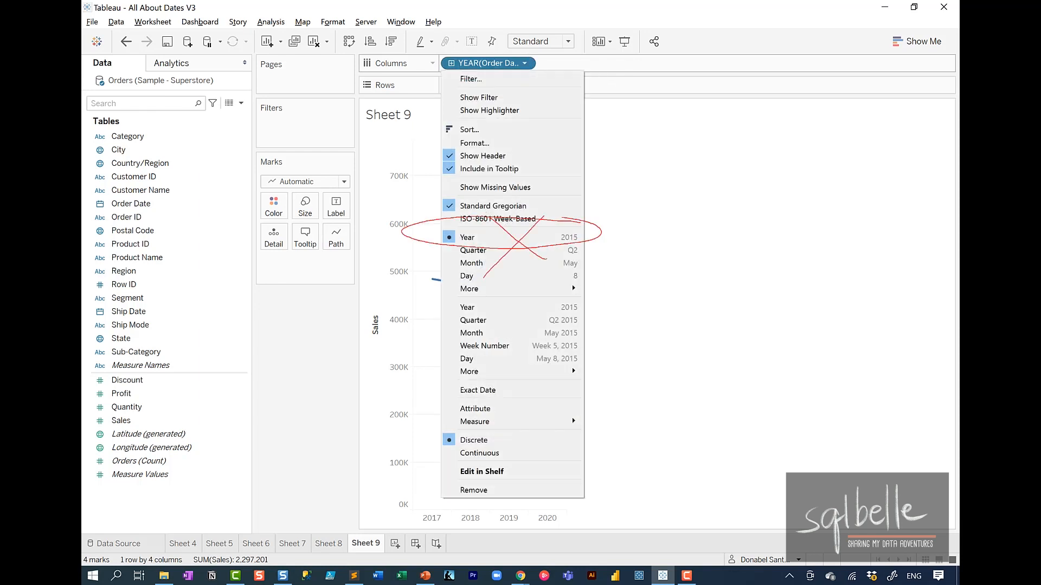
pyautogui.moveTo(574, 297)
pyautogui.mouseDown()
pyautogui.moveTo(428, 313)
pyautogui.moveTo(581, 299)
pyautogui.mouseUp()
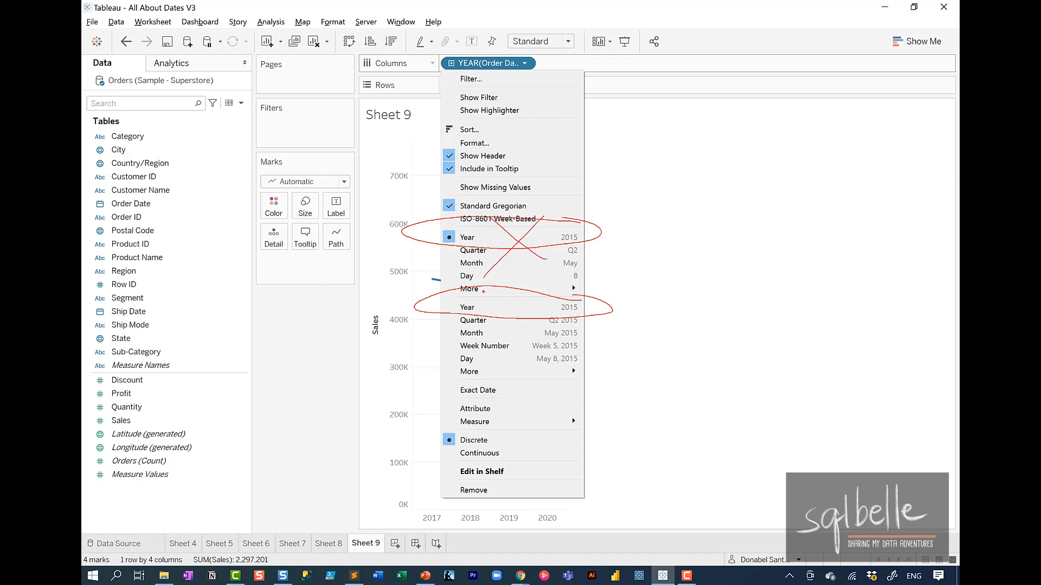
pyautogui.press('Escape')
pyautogui.click(525, 64)
pyautogui.click(518, 307)
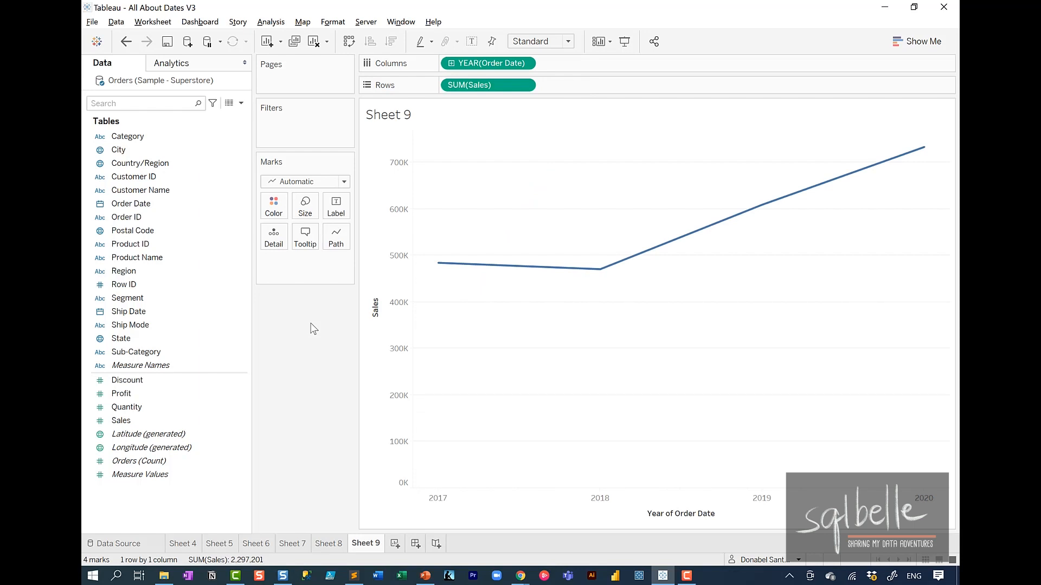
# Step: Annotate how the continuous YEAR(Order Date) pill produces a year axis, and clear the drawn marks
pyautogui.moveTo(493, 50)
pyautogui.mouseDown()
pyautogui.moveTo(502, 69)
pyautogui.moveTo(470, 51)
pyautogui.mouseUp()
pyautogui.moveTo(542, 66)
pyautogui.mouseDown()
pyautogui.moveTo(574, 288)
pyautogui.moveTo(581, 465)
pyautogui.mouseUp()
pyautogui.moveTo(569, 425)
pyautogui.mouseDown()
pyautogui.moveTo(572, 475)
pyautogui.moveTo(605, 432)
pyautogui.mouseUp()
pyautogui.moveTo(401, 497); pyautogui.dragTo(716, 506)
pyautogui.moveTo(739, 505)
pyautogui.mouseDown()
pyautogui.moveTo(924, 506)
pyautogui.moveTo(917, 529)
pyautogui.mouseUp()
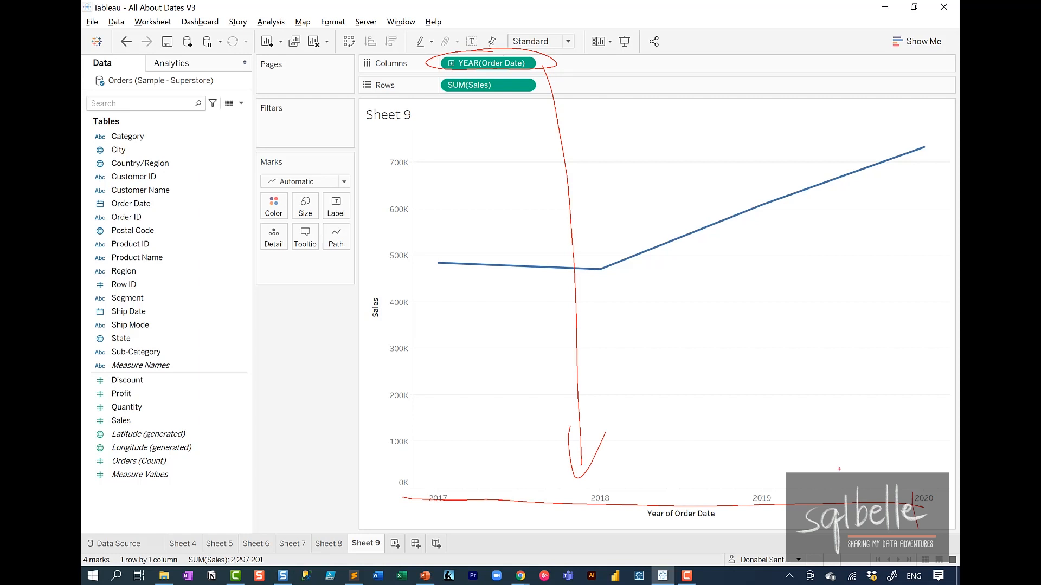
pyautogui.moveTo(421, 527); pyautogui.dragTo(420, 479)
pyautogui.press('Escape')
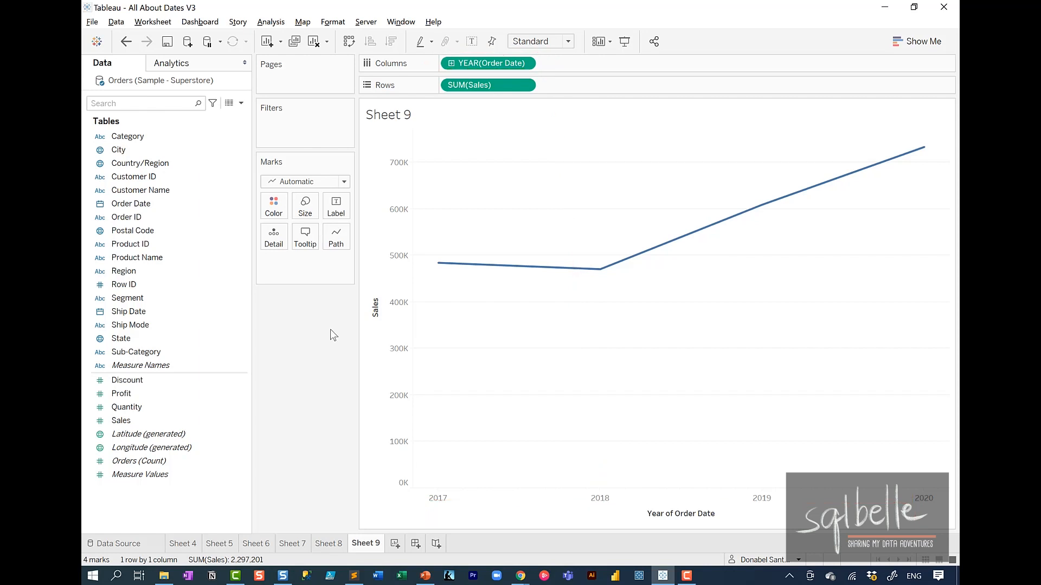
# Step: Trace the continuous yearly sales line on screen and point out the mark count in the status bar
pyautogui.hotkey('ctrl', '2')
pyautogui.moveTo(504, 51)
pyautogui.mouseDown()
pyautogui.moveTo(428, 75)
pyautogui.moveTo(498, 50)
pyautogui.mouseUp()
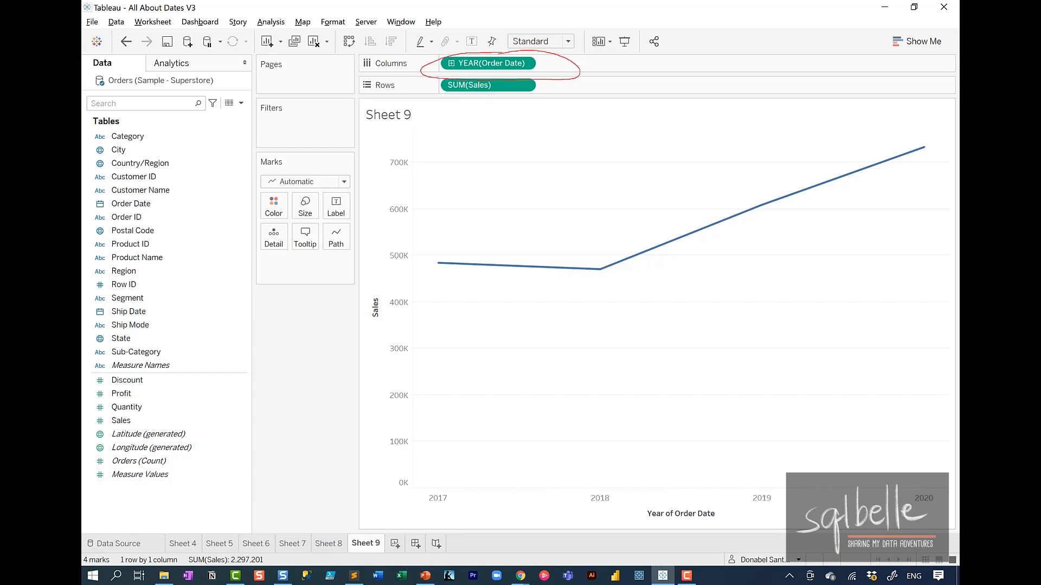
pyautogui.moveTo(417, 283)
pyautogui.mouseDown()
pyautogui.moveTo(692, 271)
pyautogui.moveTo(930, 163)
pyautogui.mouseUp()
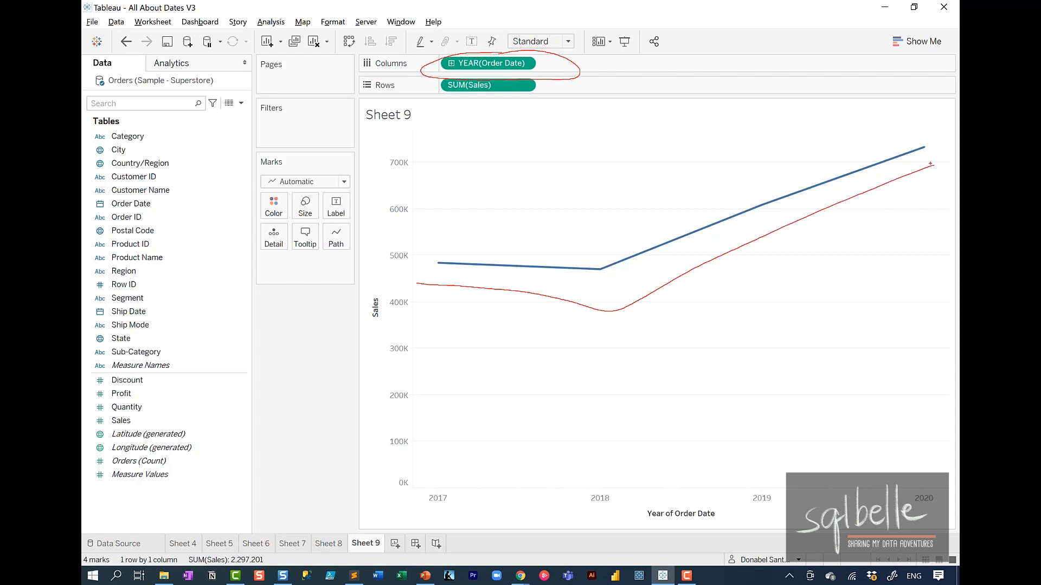
pyautogui.moveTo(81, 519)
pyautogui.mouseDown()
pyautogui.moveTo(164, 523)
pyautogui.moveTo(136, 583)
pyautogui.mouseUp()
pyautogui.moveTo(343, 359); pyautogui.dragTo(160, 505)
pyautogui.moveTo(178, 460)
pyautogui.mouseDown()
pyautogui.moveTo(187, 505)
pyautogui.moveTo(206, 503)
pyautogui.mouseUp()
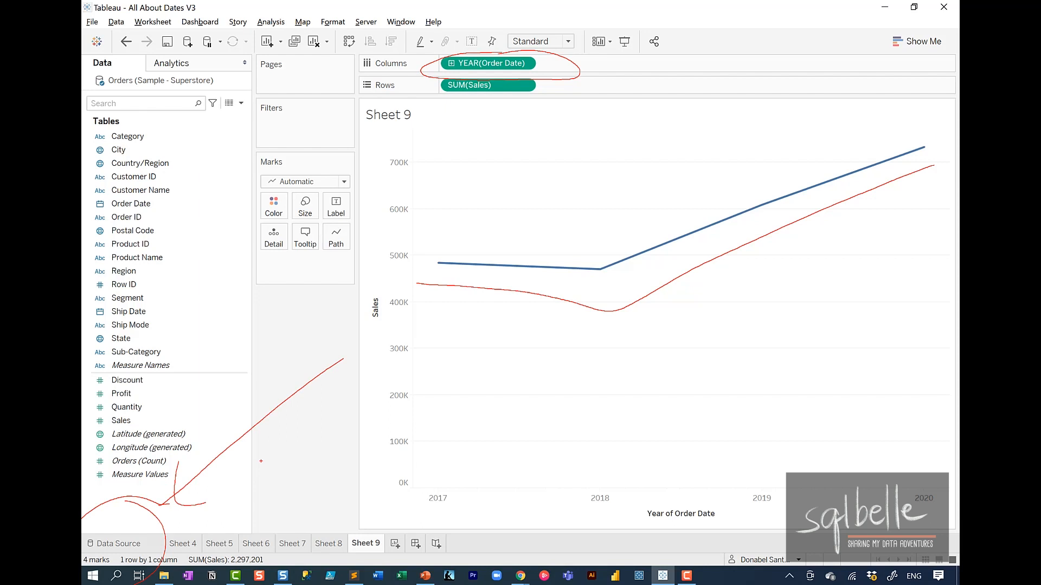
pyautogui.press('Escape')
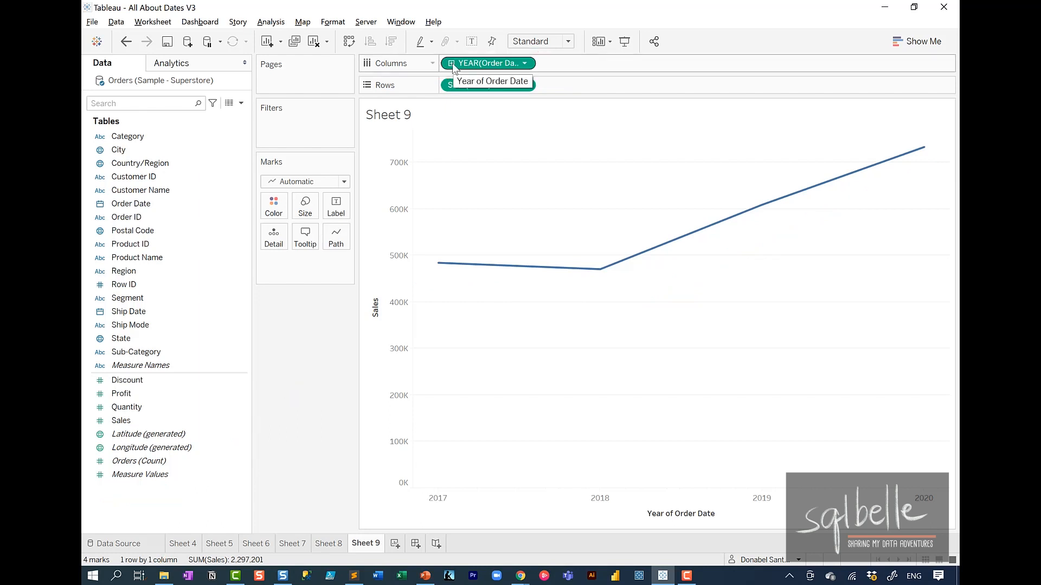
# Step: Drill the continuous Order Date down from year to quarter and annotate the resulting pill, trend line and mark count
pyautogui.click(452, 62)
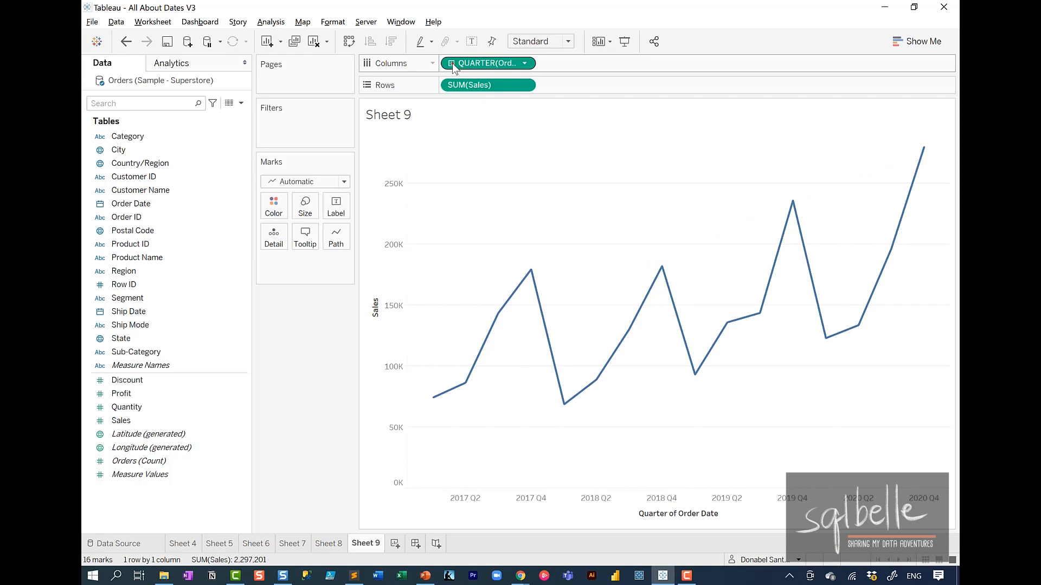
pyautogui.moveTo(452, 63)
pyautogui.mouseDown()
pyautogui.moveTo(552, 56)
pyautogui.moveTo(641, 70)
pyautogui.moveTo(629, 52)
pyautogui.mouseUp()
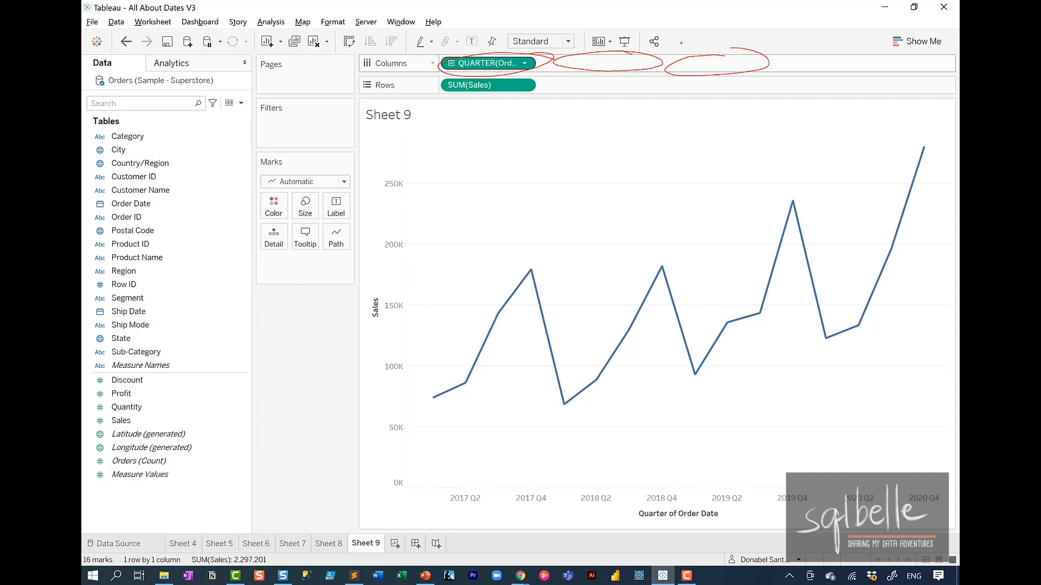
pyautogui.moveTo(400, 413)
pyautogui.mouseDown()
pyautogui.moveTo(468, 328)
pyautogui.moveTo(568, 416)
pyautogui.moveTo(708, 380)
pyautogui.moveTo(959, 151)
pyautogui.mouseUp()
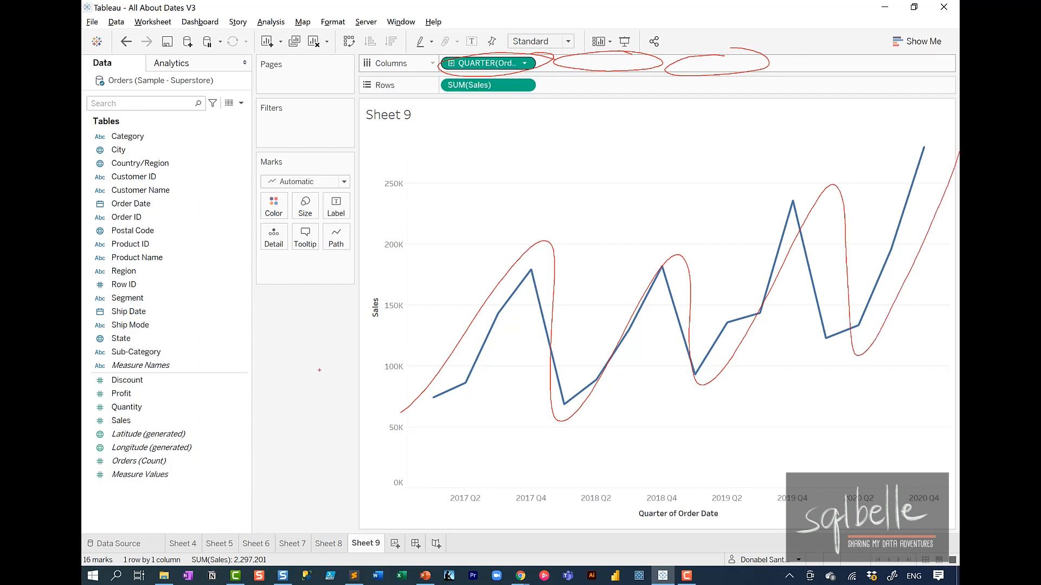
pyautogui.moveTo(319, 364); pyautogui.dragTo(113, 542)
pyautogui.moveTo(139, 529); pyautogui.dragTo(115, 541)
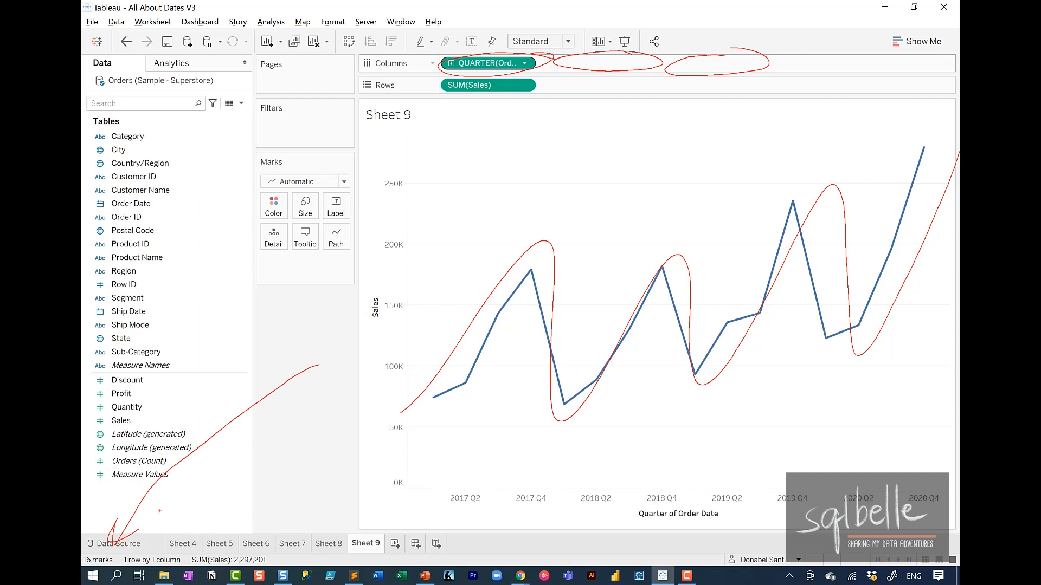
# Step: Annotate the quarterly sales chart with "4Q/yr x 4" to explain its number of marks, and clear the drawings
pyautogui.moveTo(447, 137)
pyautogui.mouseDown()
pyautogui.moveTo(458, 167)
pyautogui.moveTo(432, 194)
pyautogui.mouseUp()
pyautogui.moveTo(476, 137)
pyautogui.mouseDown()
pyautogui.moveTo(464, 142)
pyautogui.moveTo(483, 188)
pyautogui.mouseUp()
pyautogui.moveTo(533, 146); pyautogui.dragTo(465, 241)
pyautogui.moveTo(505, 196)
pyautogui.mouseDown()
pyautogui.moveTo(503, 234)
pyautogui.moveTo(543, 186)
pyautogui.mouseUp()
pyautogui.moveTo(606, 155); pyautogui.dragTo(628, 187)
pyautogui.moveTo(627, 159); pyautogui.dragTo(594, 201)
pyautogui.moveTo(675, 154); pyautogui.dragTo(666, 166)
pyautogui.moveTo(688, 131); pyautogui.dragTo(705, 165)
pyautogui.moveTo(699, 130); pyautogui.dragTo(683, 209)
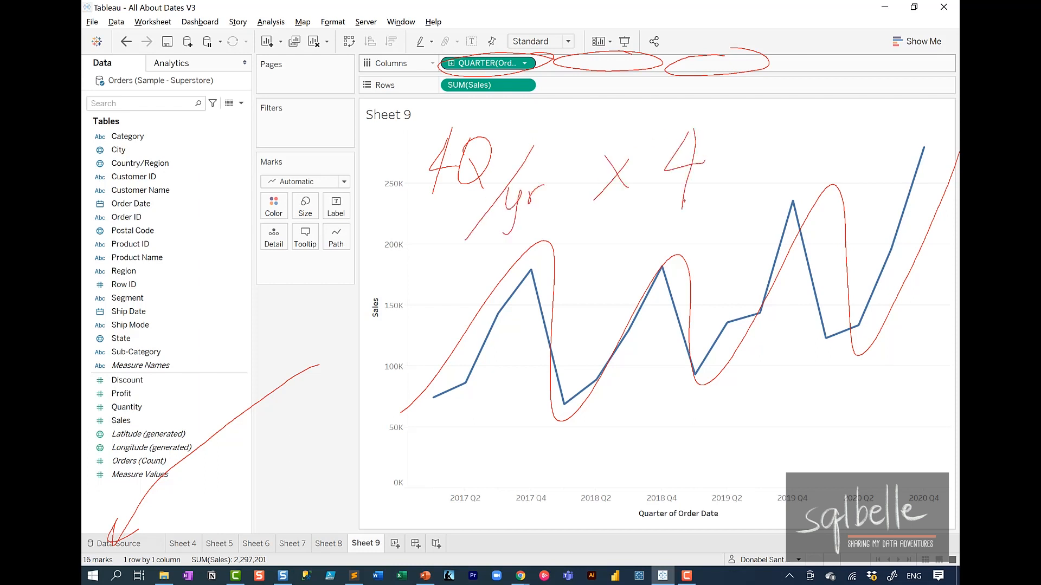
pyautogui.press('Escape')
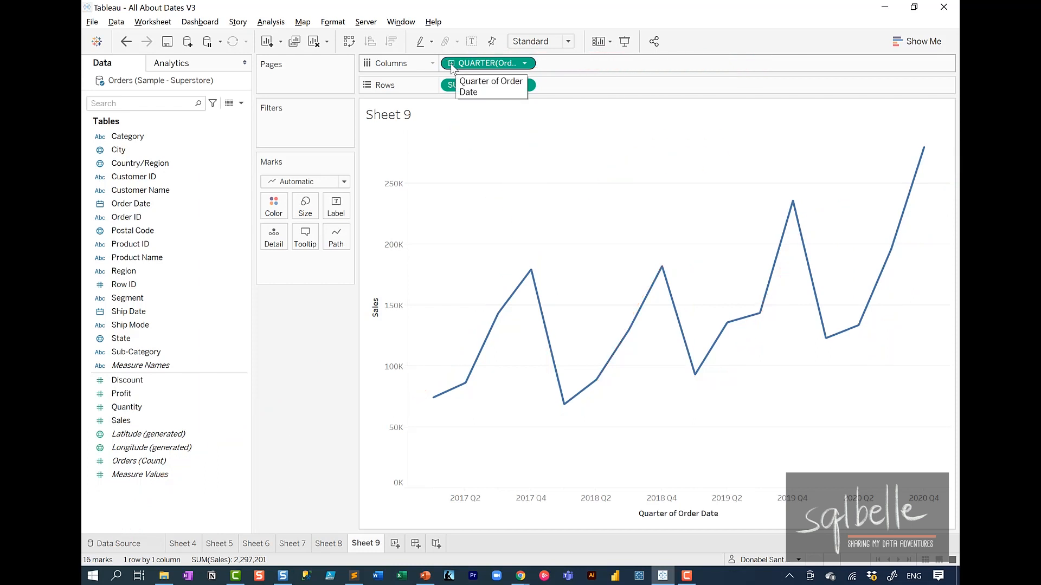
# Step: Drill the continuous Order Date down to month and annotate the resulting pill, trend line and mark count
pyautogui.click(450, 64)
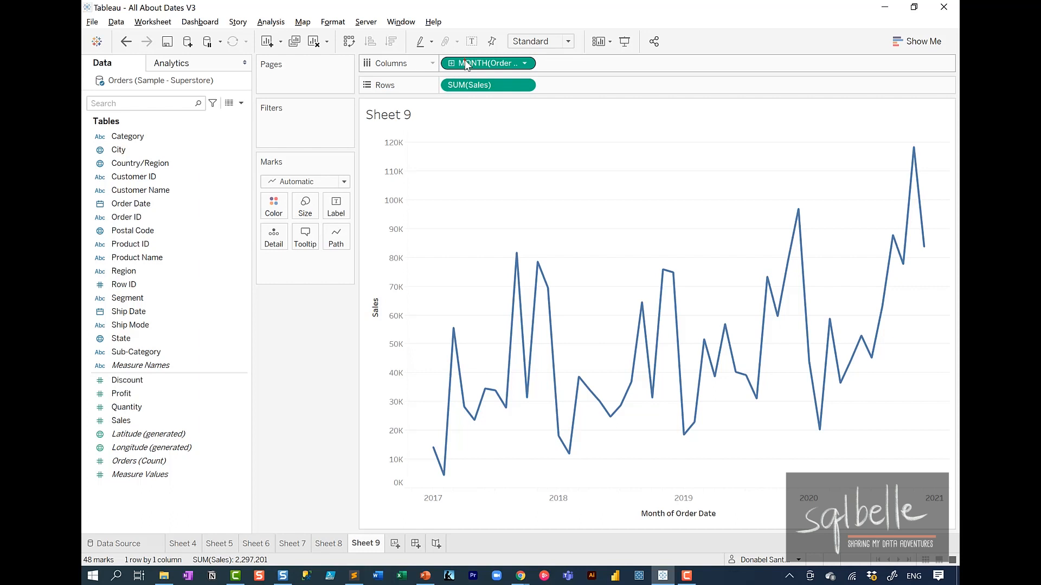
pyautogui.moveTo(523, 41)
pyautogui.mouseDown()
pyautogui.moveTo(440, 68)
pyautogui.moveTo(533, 45)
pyautogui.mouseUp()
pyautogui.moveTo(399, 432)
pyautogui.mouseDown()
pyautogui.moveTo(474, 414)
pyautogui.moveTo(547, 331)
pyautogui.moveTo(758, 396)
pyautogui.moveTo(870, 265)
pyautogui.mouseUp()
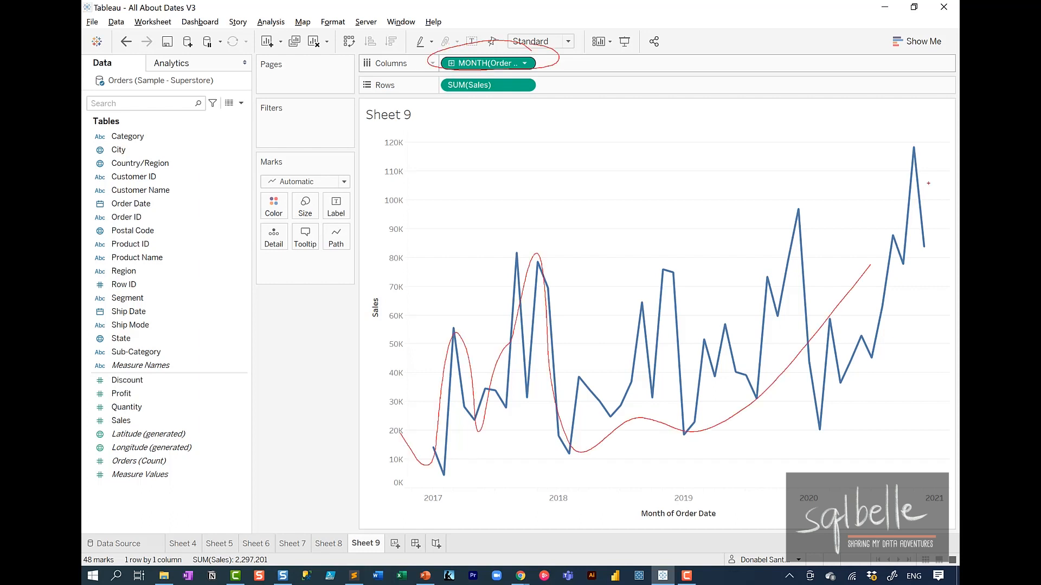
pyautogui.moveTo(290, 358)
pyautogui.mouseDown()
pyautogui.moveTo(114, 529)
pyautogui.moveTo(147, 519)
pyautogui.mouseUp()
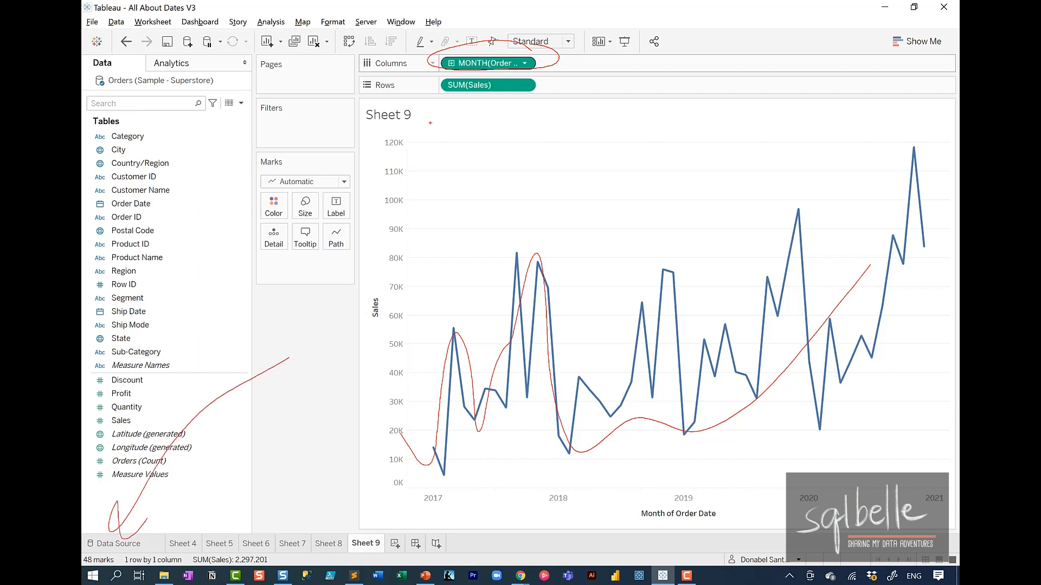
# Step: Write "12 pts x 4" over the monthly sales chart to explain its marks, and clear the drawings
pyautogui.moveTo(433, 125); pyautogui.dragTo(433, 185)
pyautogui.moveTo(455, 120)
pyautogui.mouseDown()
pyautogui.moveTo(470, 123)
pyautogui.moveTo(478, 174)
pyautogui.moveTo(514, 200)
pyautogui.mouseUp()
pyautogui.moveTo(512, 157); pyautogui.dragTo(522, 175)
pyautogui.moveTo(534, 136); pyautogui.dragTo(537, 172)
pyautogui.moveTo(525, 156); pyautogui.dragTo(555, 147)
pyautogui.moveTo(558, 150); pyautogui.dragTo(550, 171)
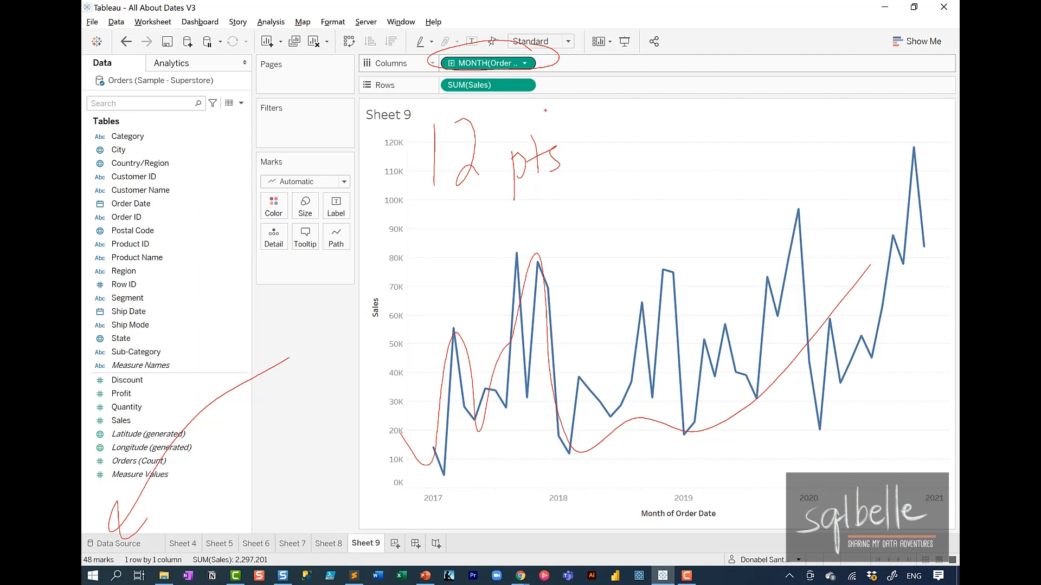
pyautogui.moveTo(676, 130)
pyautogui.mouseDown()
pyautogui.moveTo(646, 175)
pyautogui.moveTo(671, 175)
pyautogui.mouseUp()
pyautogui.moveTo(720, 121)
pyautogui.mouseDown()
pyautogui.moveTo(733, 152)
pyautogui.moveTo(748, 149)
pyautogui.mouseUp()
pyautogui.moveTo(741, 109); pyautogui.dragTo(731, 199)
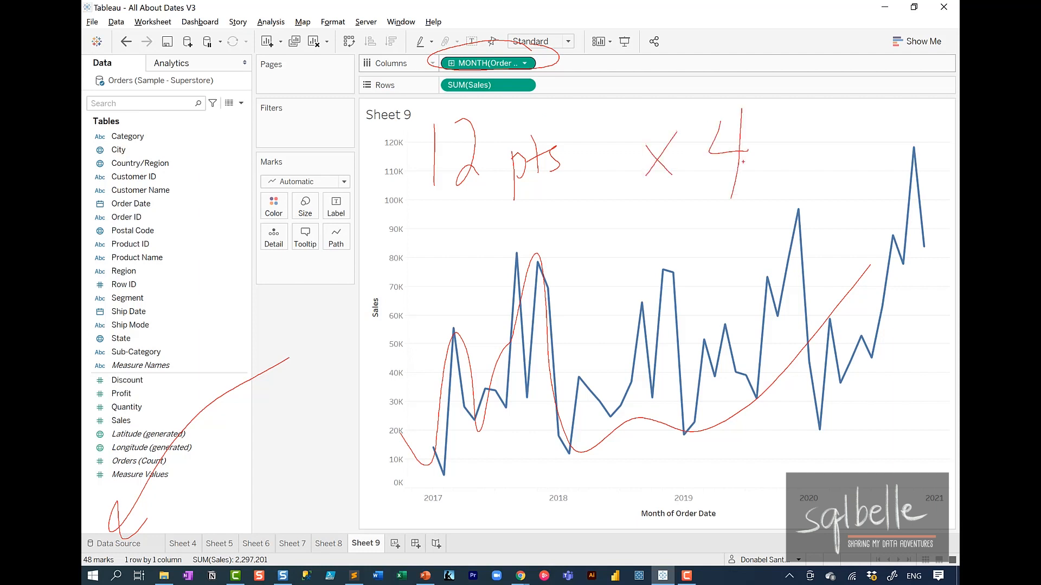
pyautogui.press('Escape')
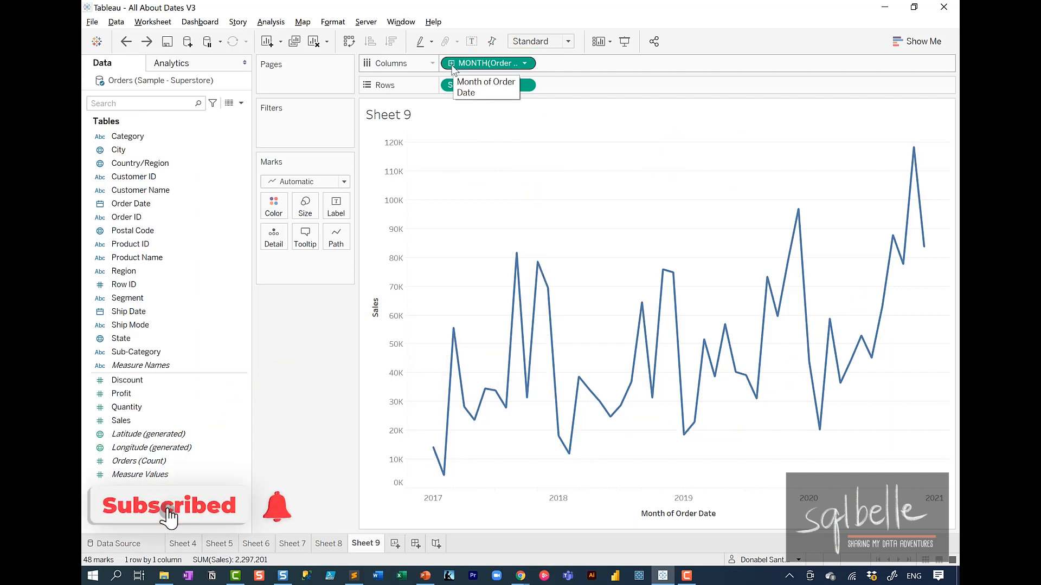
# Step: Drill the continuous Order Date down to week, mark the start, end and intervals of the date axis, and clear the drawings
pyautogui.click(452, 64)
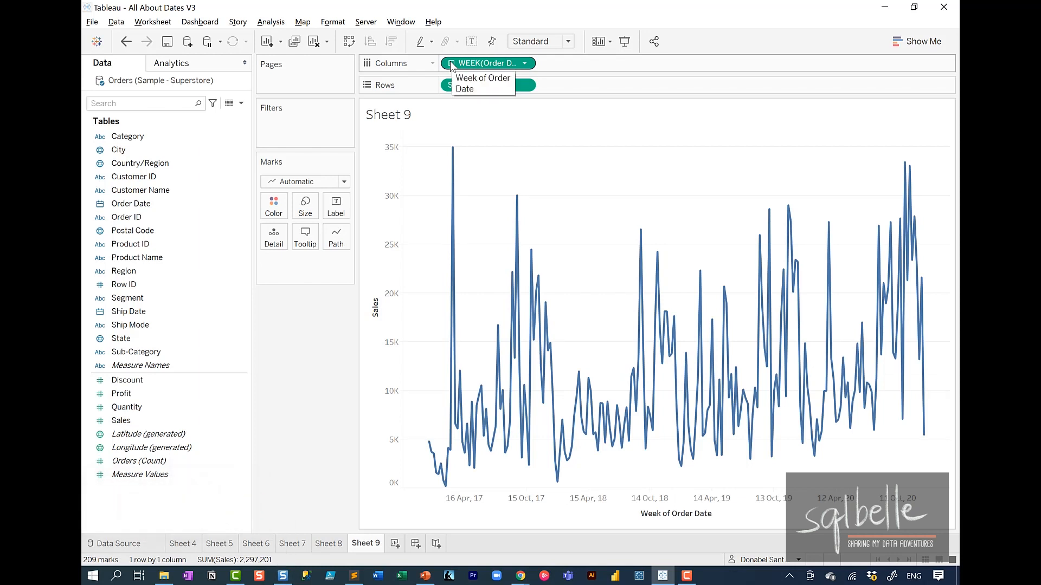
pyautogui.hotkey('ctrl', '2')
pyautogui.moveTo(386, 491); pyautogui.dragTo(914, 490)
pyautogui.moveTo(917, 461); pyautogui.dragTo(896, 522)
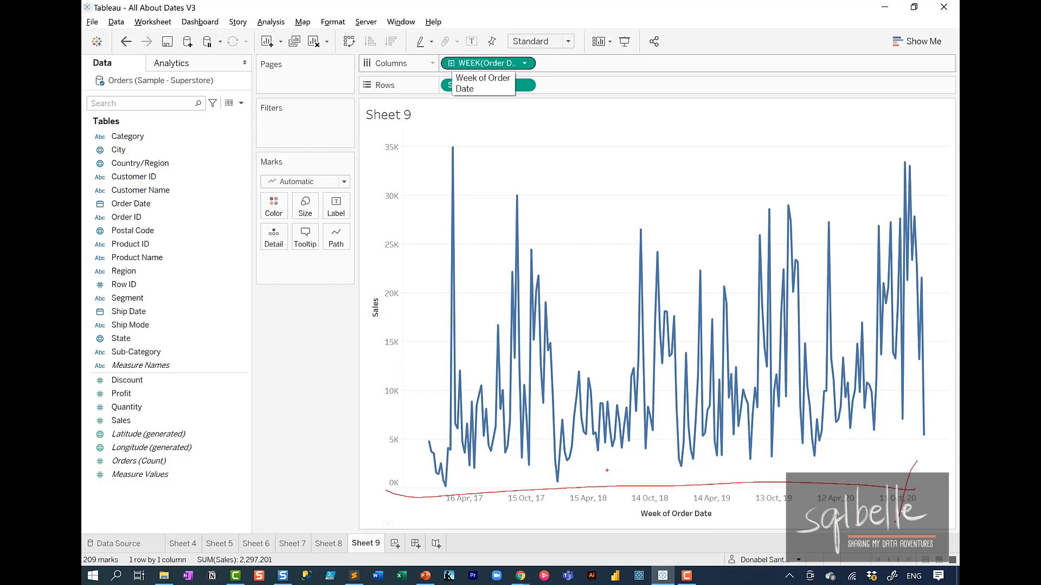
pyautogui.moveTo(407, 487); pyautogui.dragTo(406, 526)
pyautogui.moveTo(476, 491)
pyautogui.mouseDown()
pyautogui.moveTo(450, 492)
pyautogui.moveTo(475, 480)
pyautogui.mouseUp()
pyautogui.moveTo(510, 468)
pyautogui.mouseDown()
pyautogui.moveTo(589, 480)
pyautogui.moveTo(670, 401)
pyautogui.moveTo(705, 461)
pyautogui.moveTo(720, 448)
pyautogui.mouseUp()
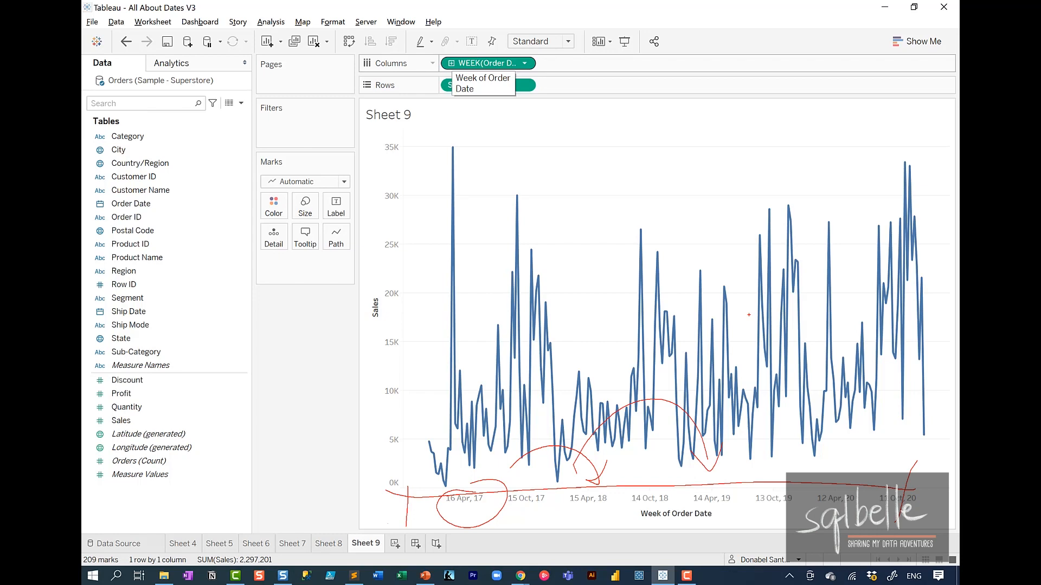
pyautogui.press('Escape')
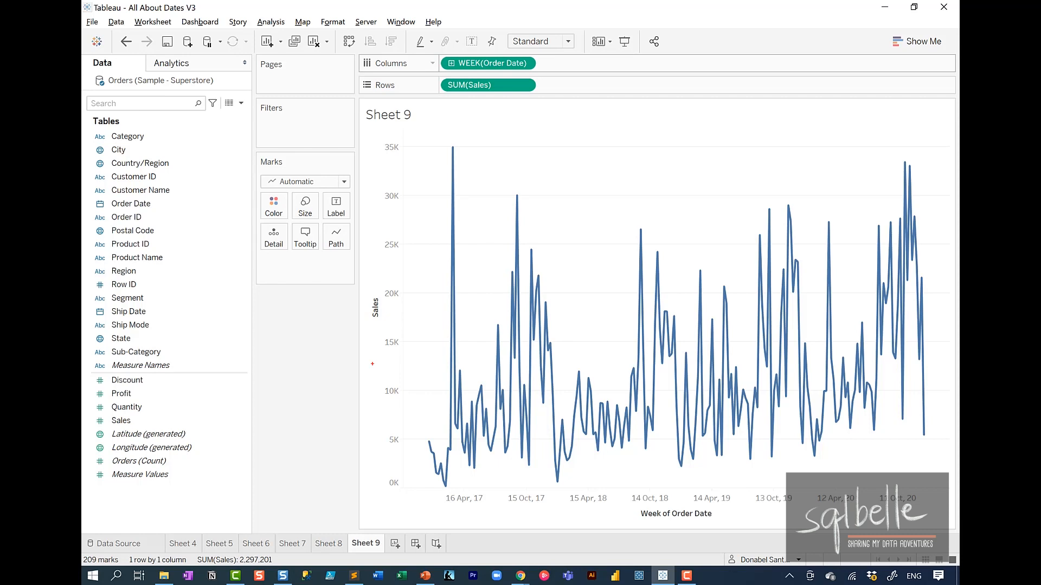
pyautogui.moveTo(412, 474)
pyautogui.mouseDown()
pyautogui.moveTo(415, 525)
pyautogui.moveTo(596, 500)
pyautogui.moveTo(917, 506)
pyautogui.mouseUp()
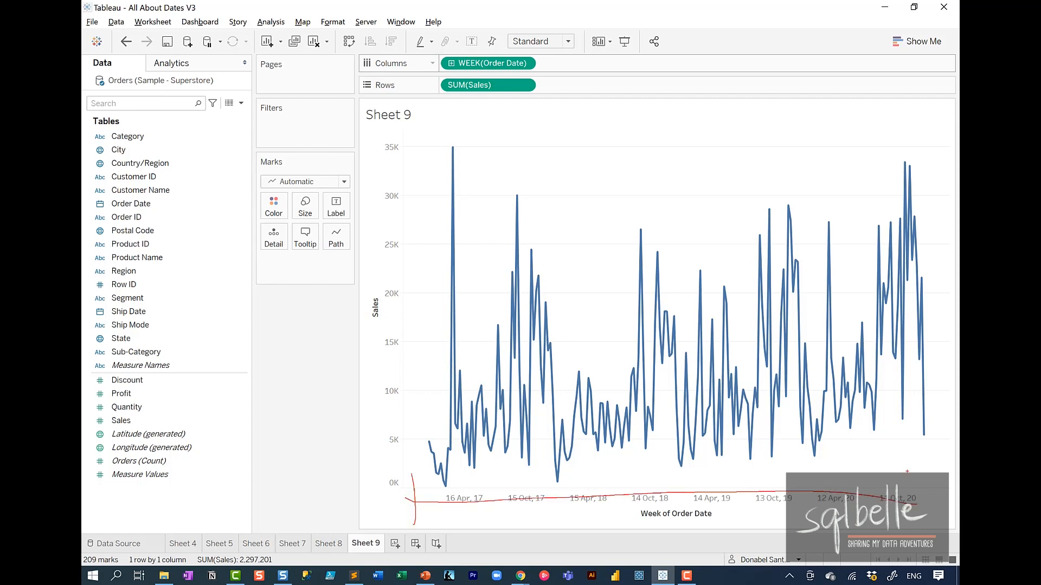
pyautogui.moveTo(912, 469); pyautogui.dragTo(917, 525)
pyautogui.press('Escape')
# Step: Try the Area mark type on the weekly sales chart and return it to Automatic
pyautogui.click(323, 183)
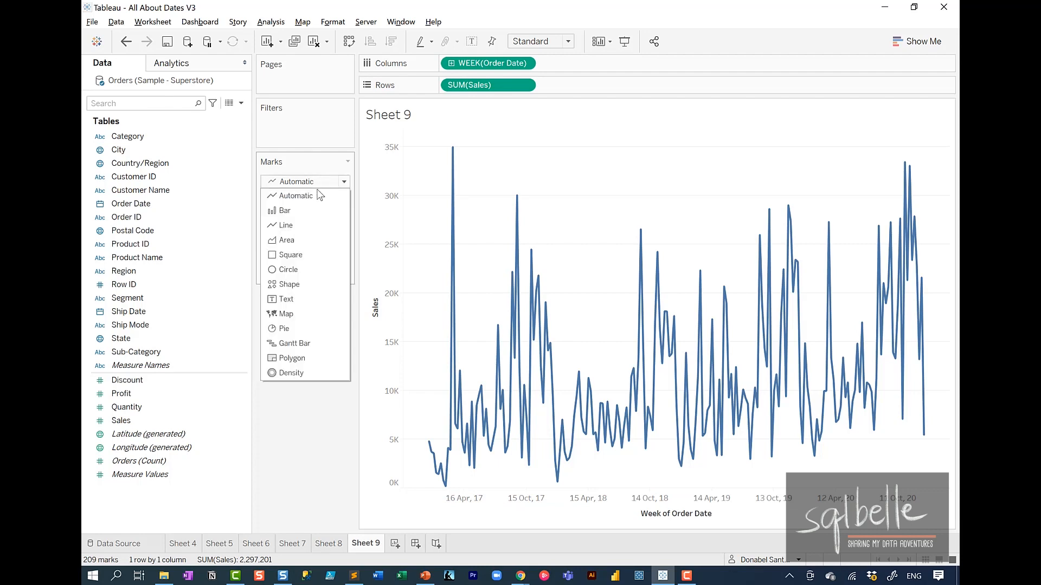
pyautogui.click(300, 235)
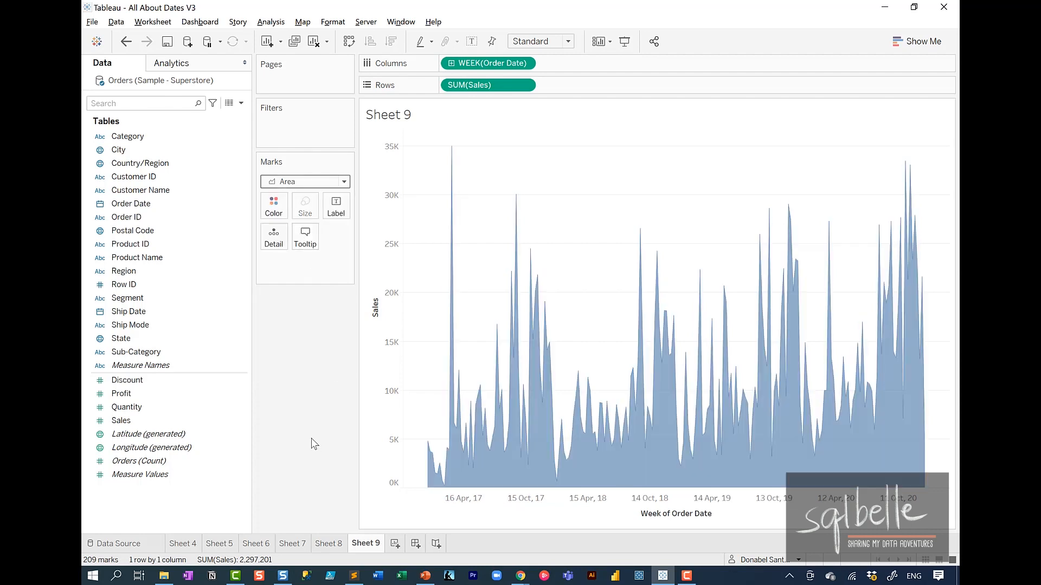
pyautogui.click(310, 181)
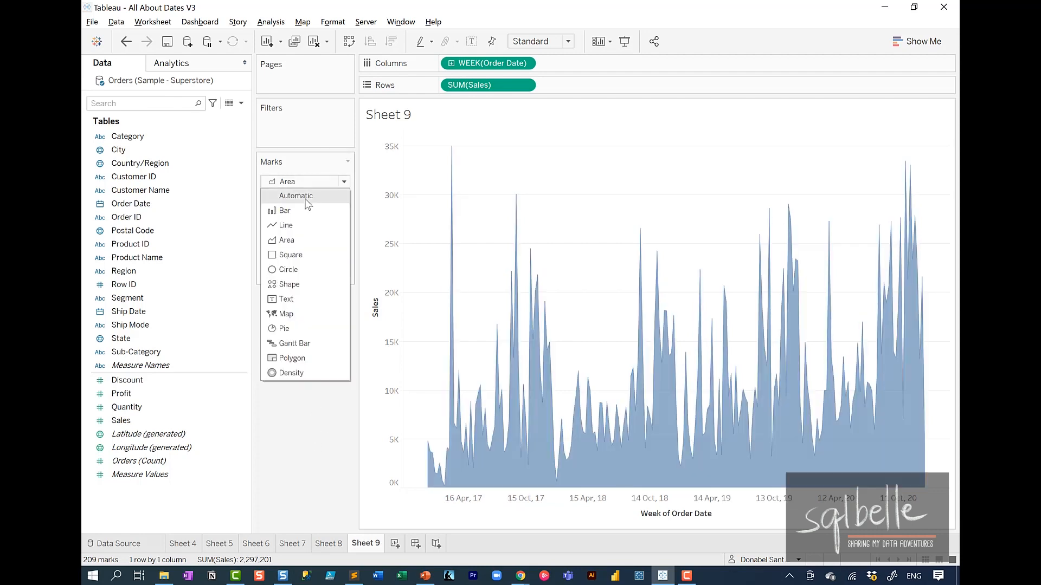
pyautogui.click(308, 194)
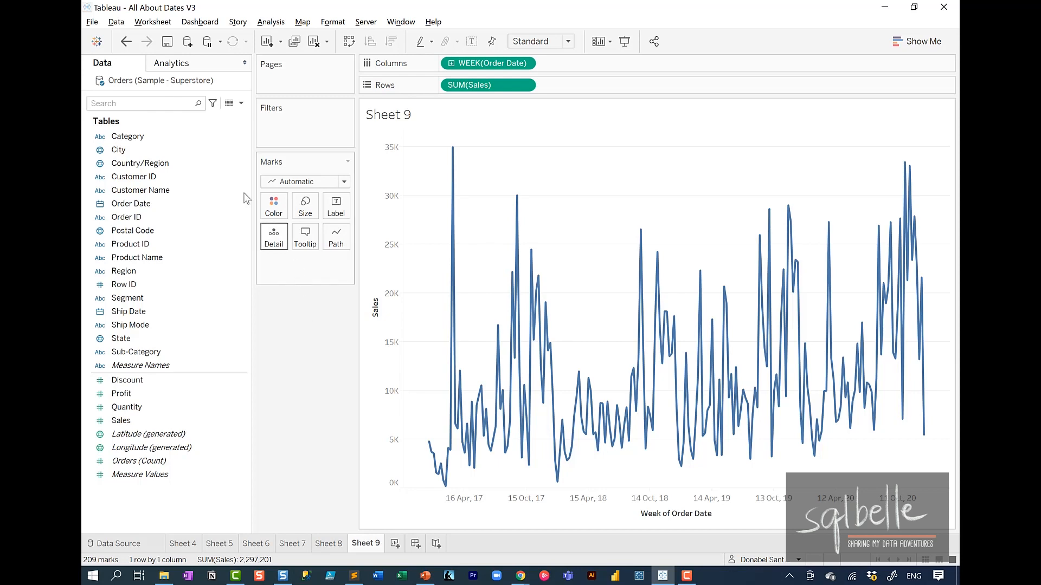
# Step: Color the weekly sales lines by Category and temporarily circle their first and last points
pyautogui.moveTo(129, 142); pyautogui.dragTo(274, 208)
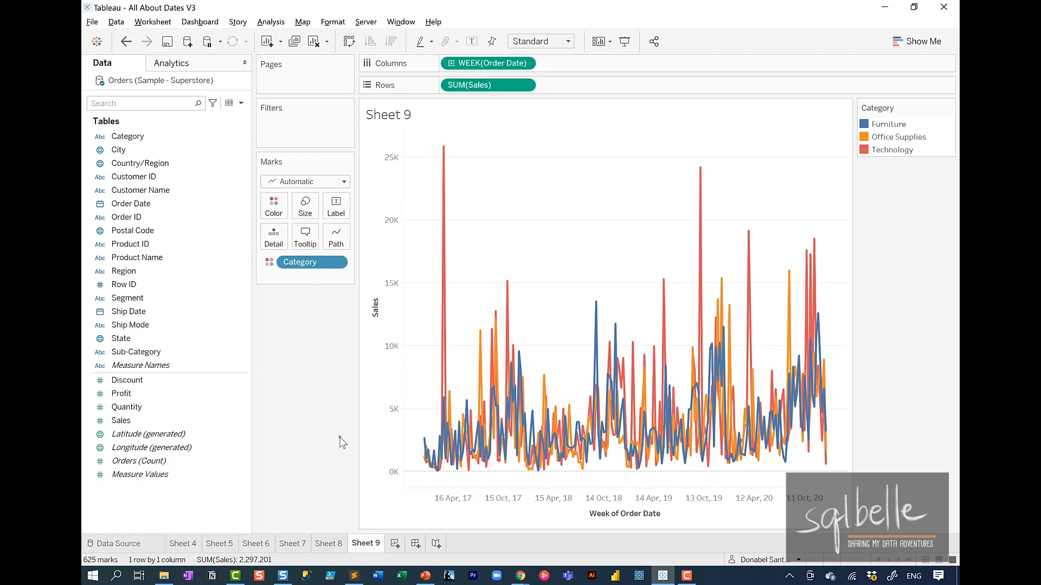
pyautogui.moveTo(428, 430); pyautogui.dragTo(403, 435)
pyautogui.moveTo(831, 457)
pyautogui.mouseDown()
pyautogui.moveTo(826, 477)
pyautogui.moveTo(820, 459)
pyautogui.mouseUp()
pyautogui.press('Escape')
# Step: Create a calculated field named First or Last with the formula FIRST() = 0 OR LAST() = 0
pyautogui.click(241, 103)
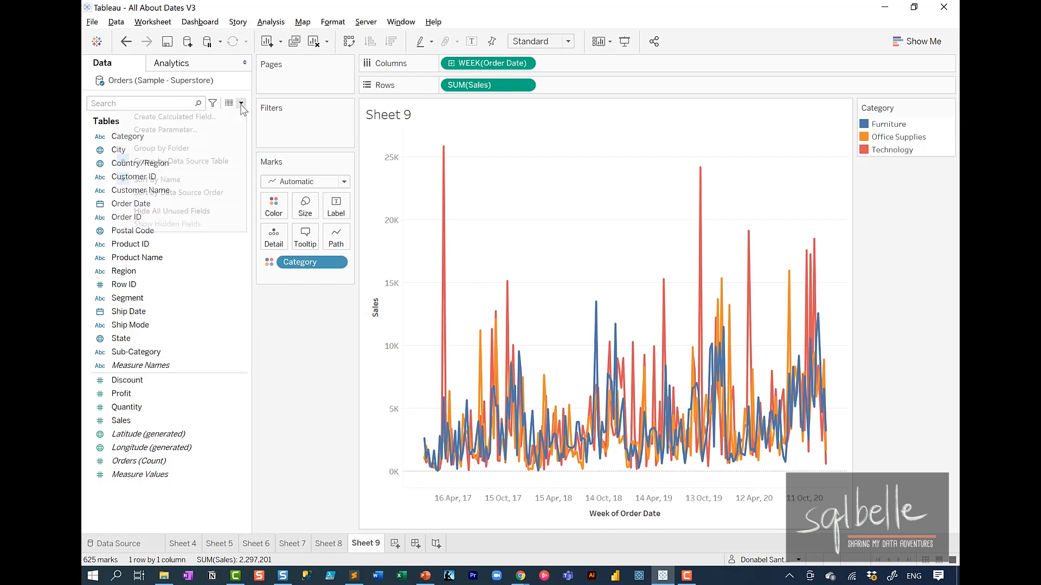
pyautogui.click(179, 116)
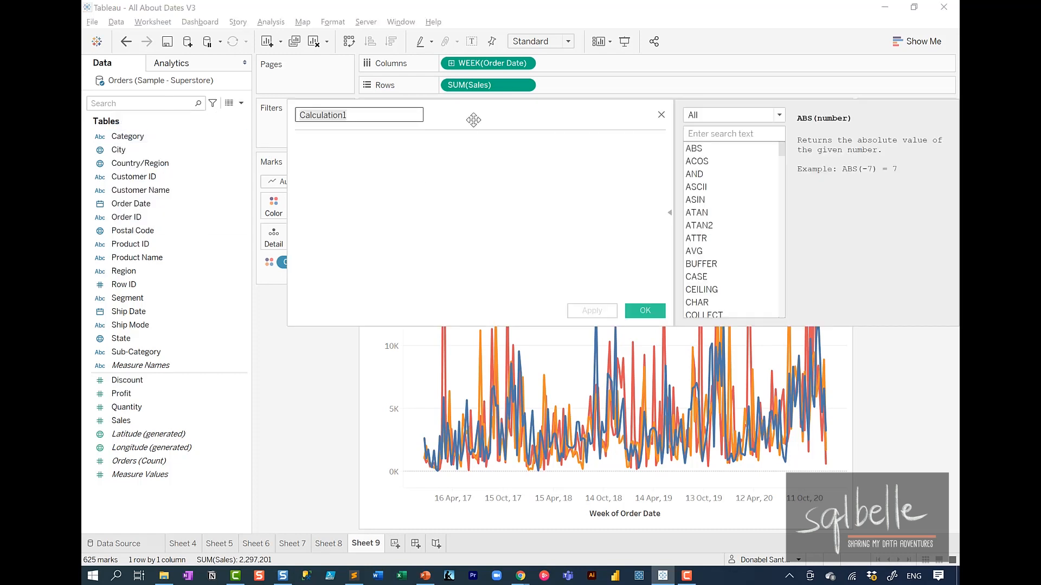
pyautogui.write('First or Last')
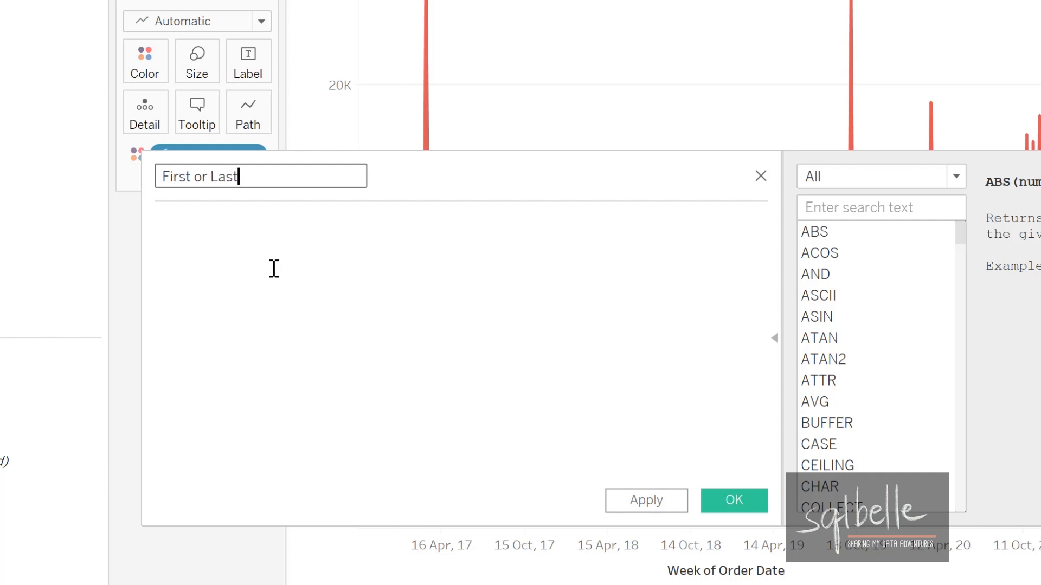
pyautogui.press('Tab')
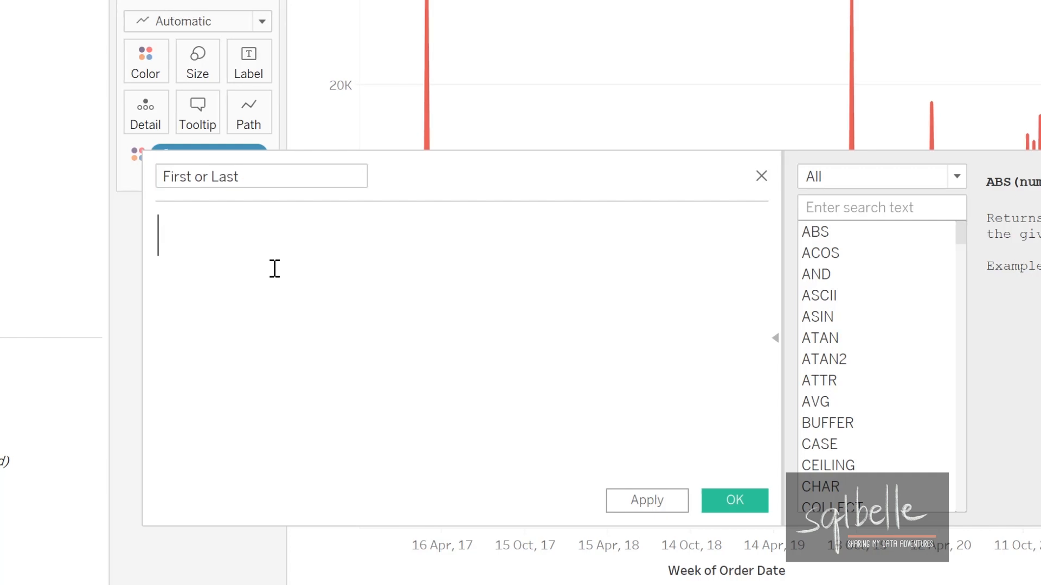
pyautogui.write('FIRST()')
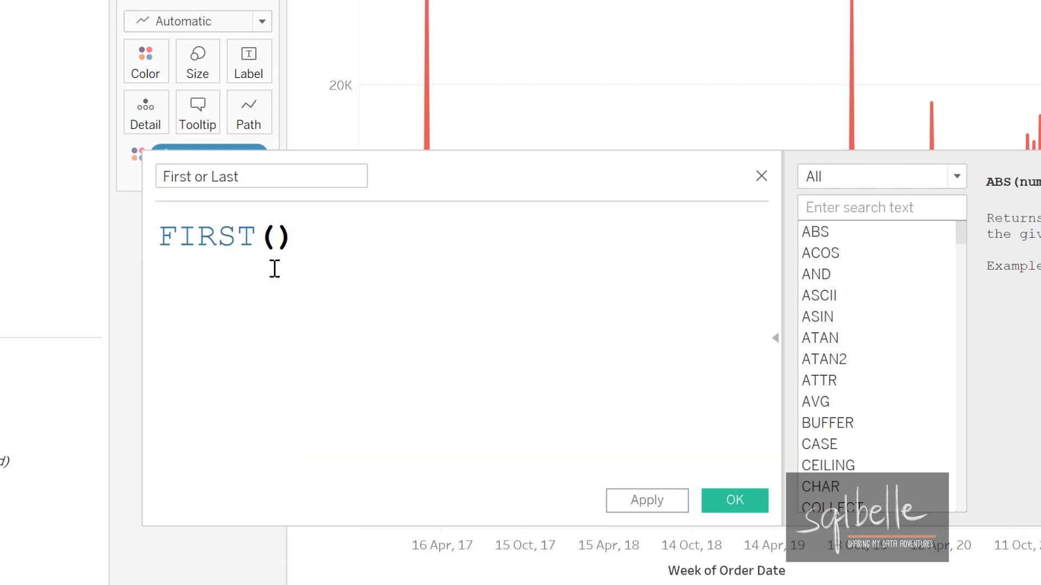
pyautogui.write(' = 0 ')
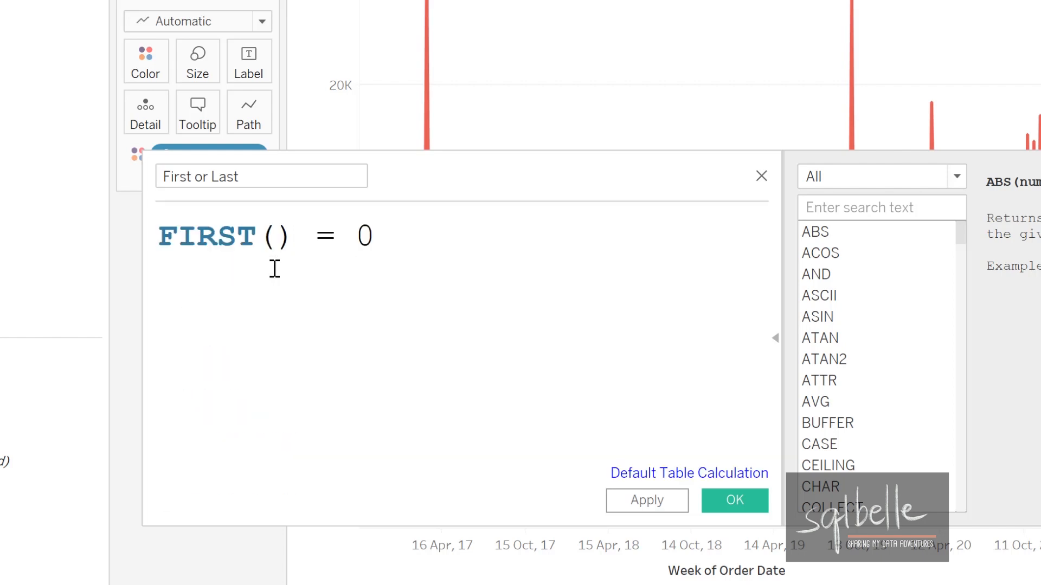
pyautogui.write('OR LAST() ')
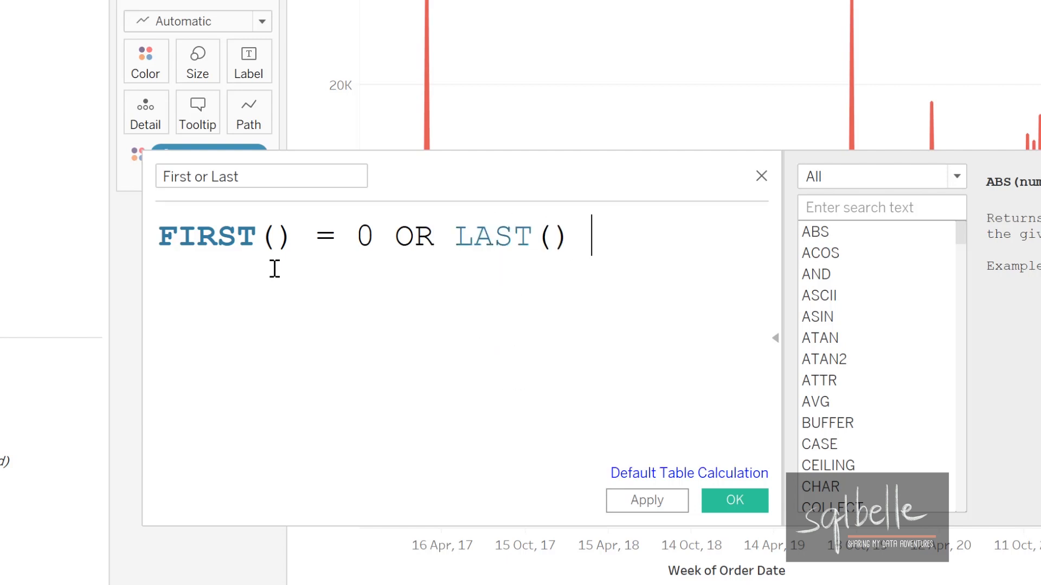
pyautogui.write('= 0')
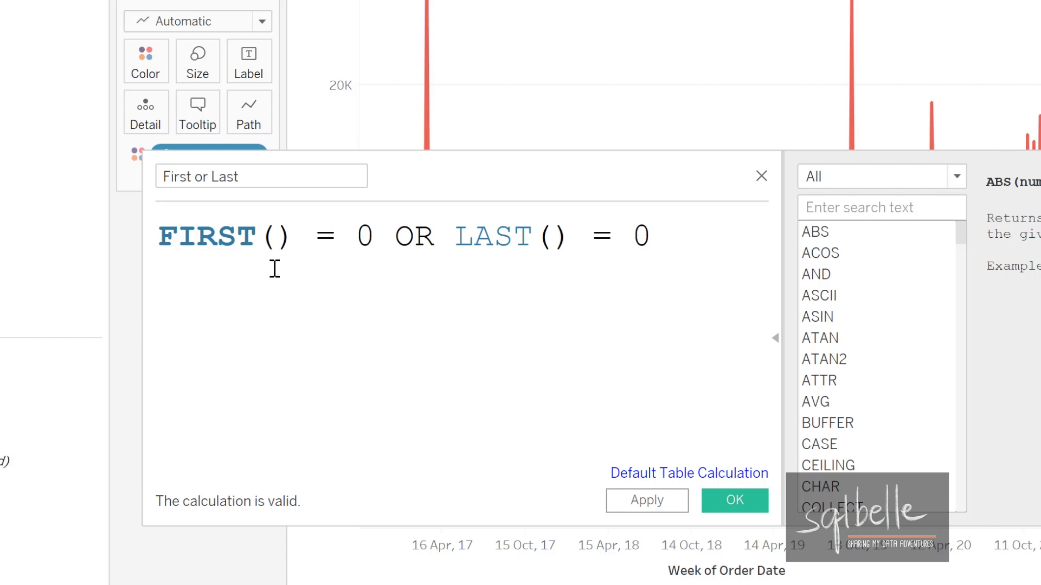
pyautogui.click(726, 511)
# Step: Filter the view by First or Last, keeping only the True value
pyautogui.moveTo(133, 393); pyautogui.dragTo(339, 138)
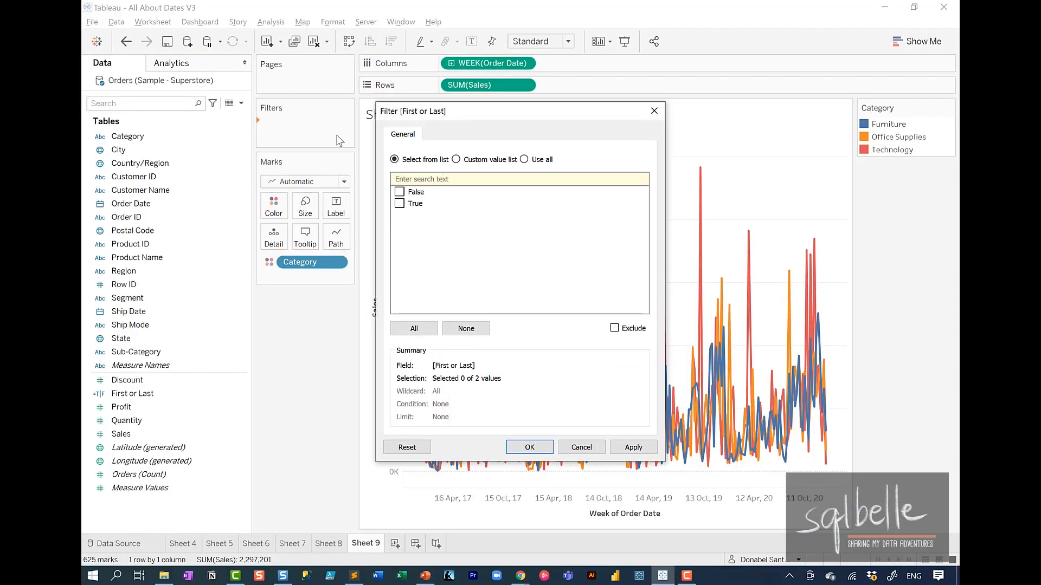
pyautogui.click(399, 204)
pyautogui.click(633, 447)
pyautogui.click(527, 448)
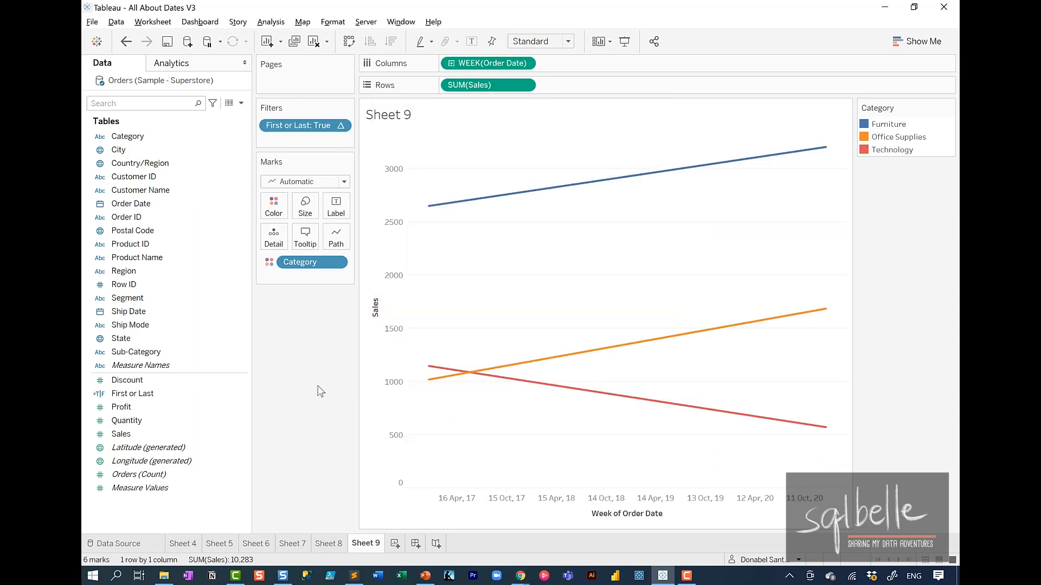
# Step: Show the highlighter for Category and switch Order Date on Columns to the continuous Year level
pyautogui.rightClick(339, 264)
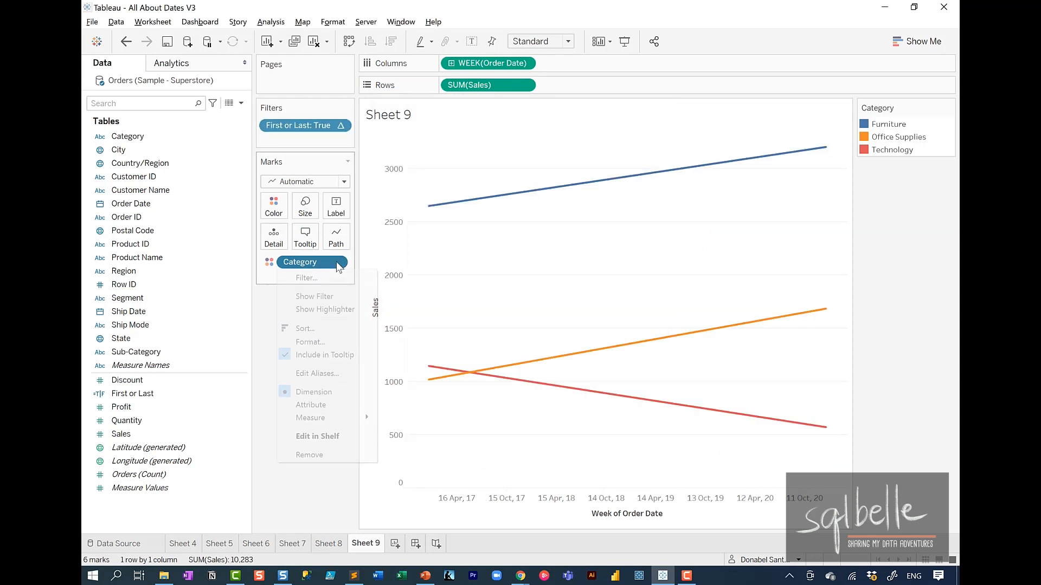
pyautogui.click(330, 309)
pyautogui.click(889, 188)
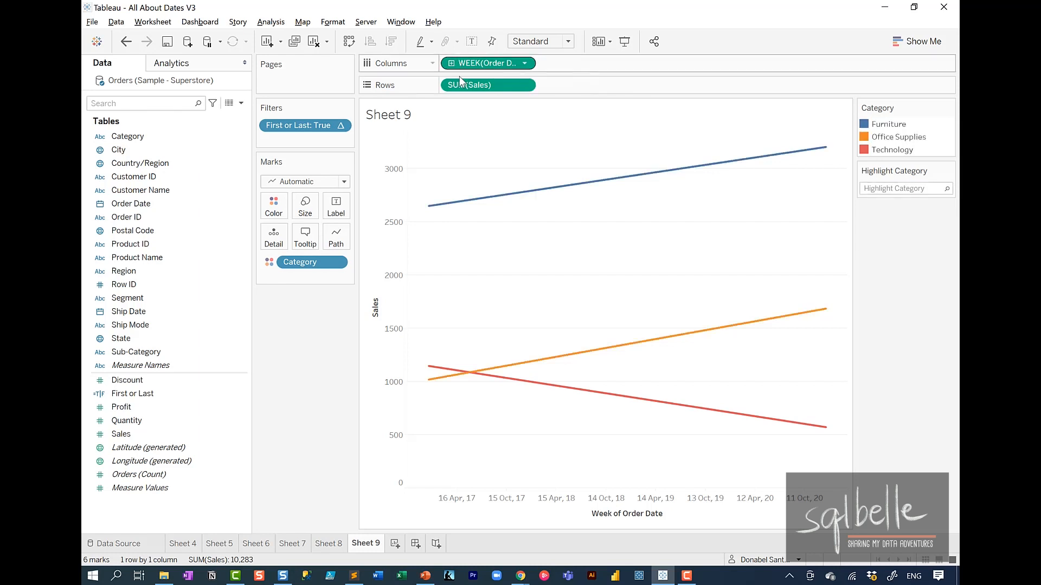
pyautogui.click(524, 63)
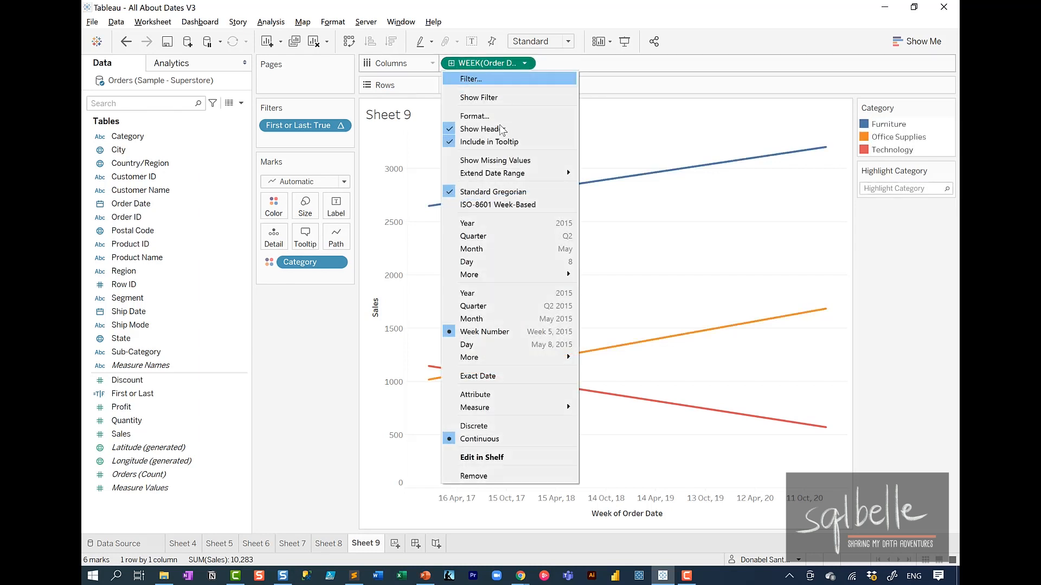
pyautogui.click(482, 291)
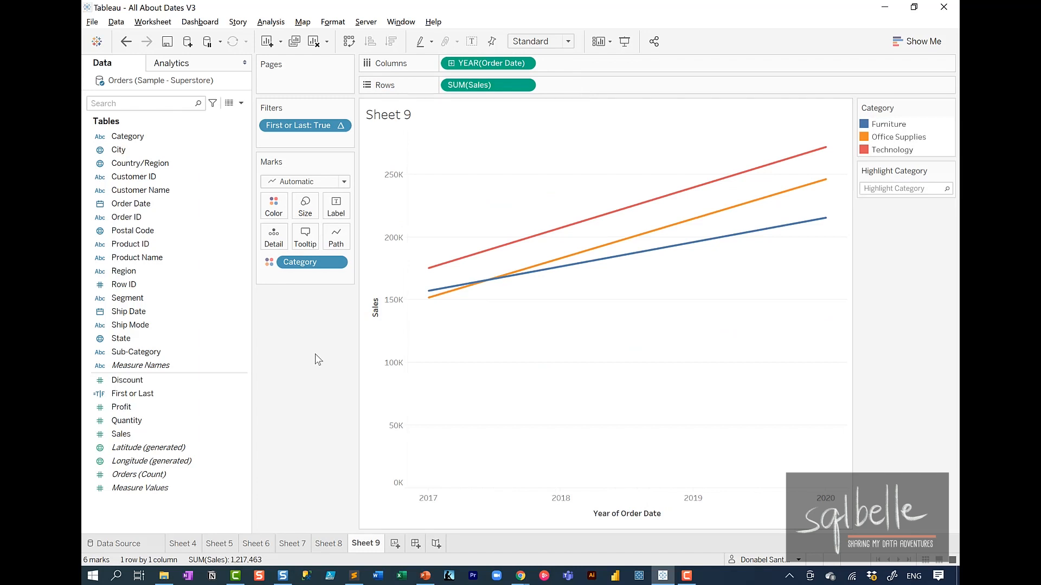
# Step: Copy the continuous YEAR(Order Date) pill into a new calculated field to inspect its formula and the DATETRUNC function description
pyautogui.click(240, 103)
pyautogui.click(229, 114)
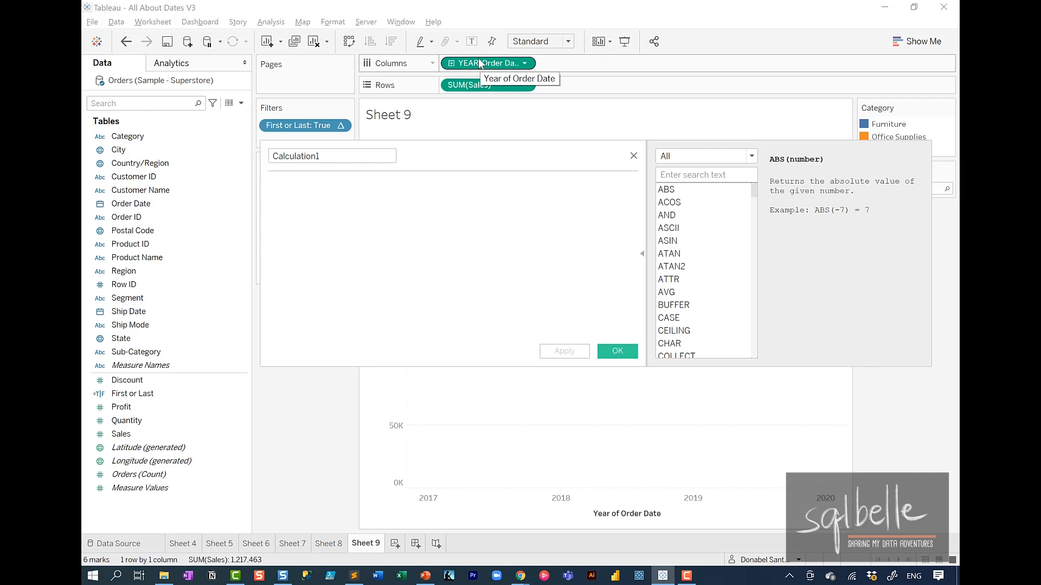
pyautogui.moveTo(479, 63); pyautogui.dragTo(387, 323)
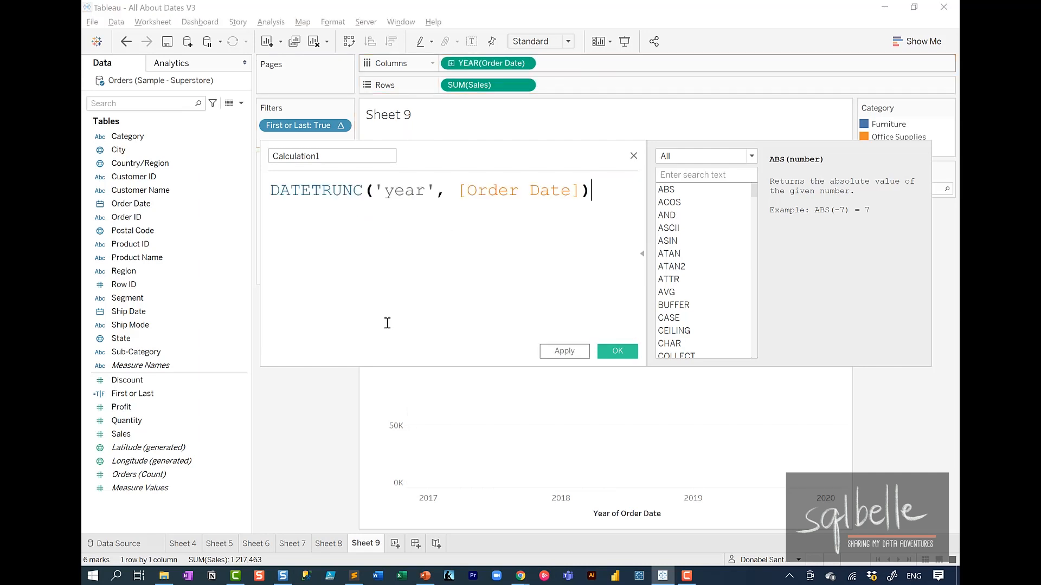
pyautogui.click(326, 190)
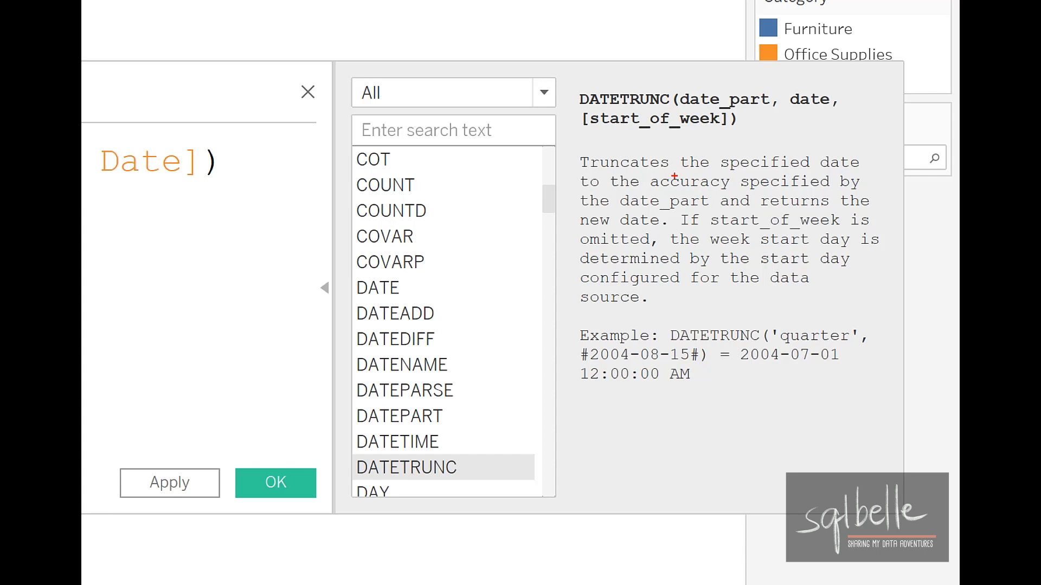
# Step: Examine the DATETRUNC function description, covering date truncation, the returned new date and the example using the 'quarter' date part
pyautogui.moveTo(656, 85)
pyautogui.mouseDown()
pyautogui.moveTo(669, 116)
pyautogui.moveTo(628, 95)
pyautogui.mouseUp()
pyautogui.moveTo(669, 148); pyautogui.dragTo(674, 151)
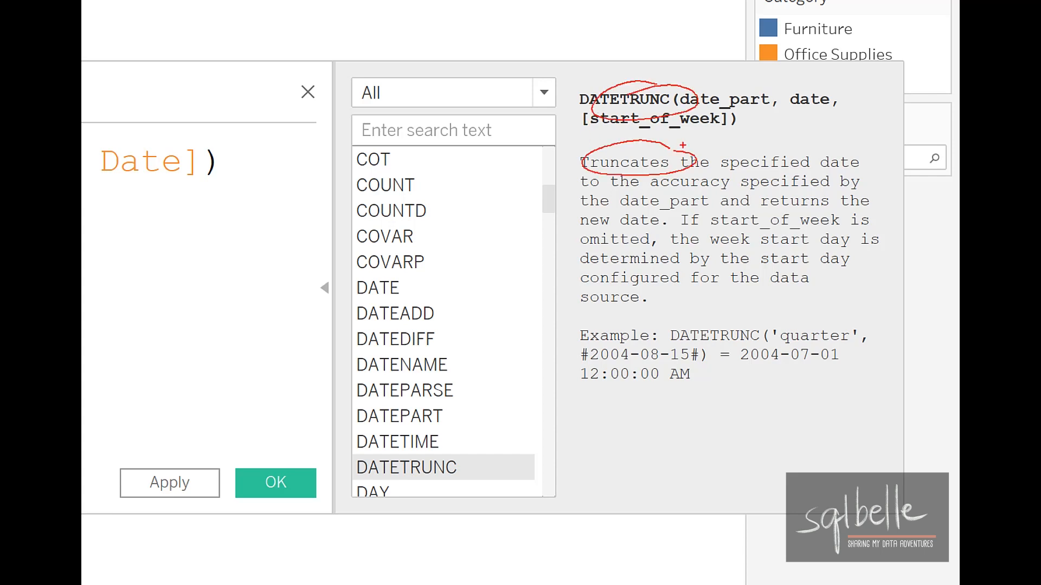
pyautogui.moveTo(882, 154)
pyautogui.mouseDown()
pyautogui.moveTo(816, 169)
pyautogui.moveTo(897, 158)
pyautogui.mouseUp()
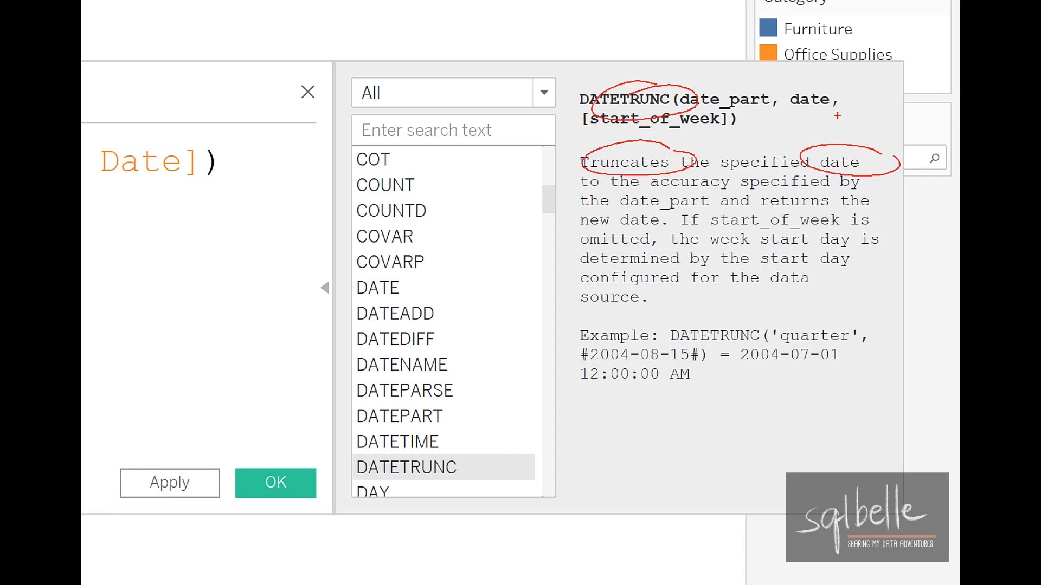
pyautogui.moveTo(864, 185)
pyautogui.mouseDown()
pyautogui.moveTo(867, 215)
pyautogui.moveTo(886, 194)
pyautogui.mouseUp()
pyautogui.moveTo(672, 215); pyautogui.dragTo(701, 222)
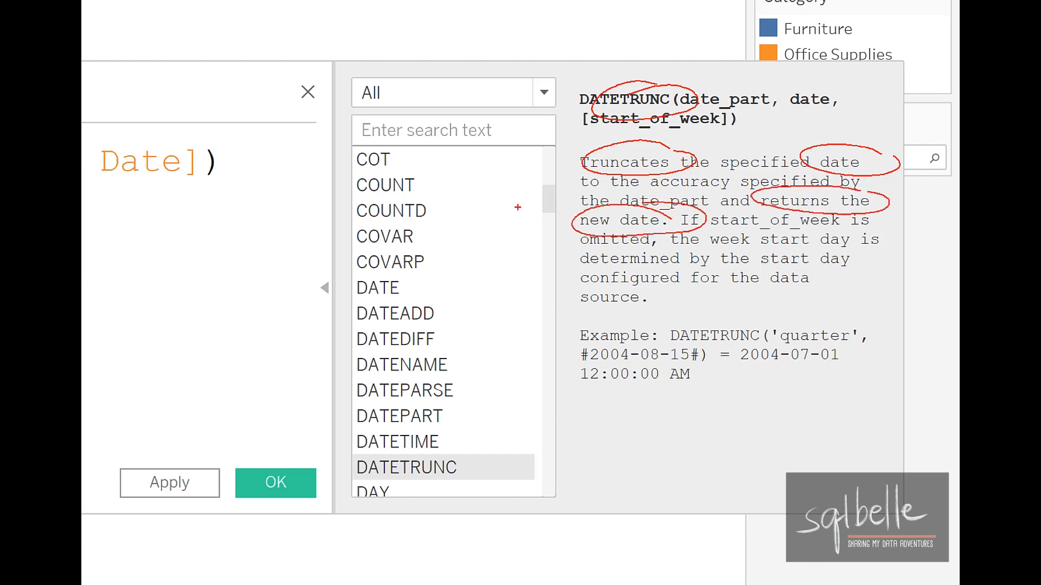
pyautogui.moveTo(743, 319)
pyautogui.mouseDown()
pyautogui.moveTo(657, 335)
pyautogui.moveTo(774, 325)
pyautogui.moveTo(726, 320)
pyautogui.mouseUp()
pyautogui.moveTo(789, 314); pyautogui.dragTo(871, 324)
pyautogui.moveTo(806, 386); pyautogui.dragTo(795, 504)
pyautogui.moveTo(775, 409)
pyautogui.mouseDown()
pyautogui.moveTo(819, 404)
pyautogui.moveTo(828, 413)
pyautogui.mouseUp()
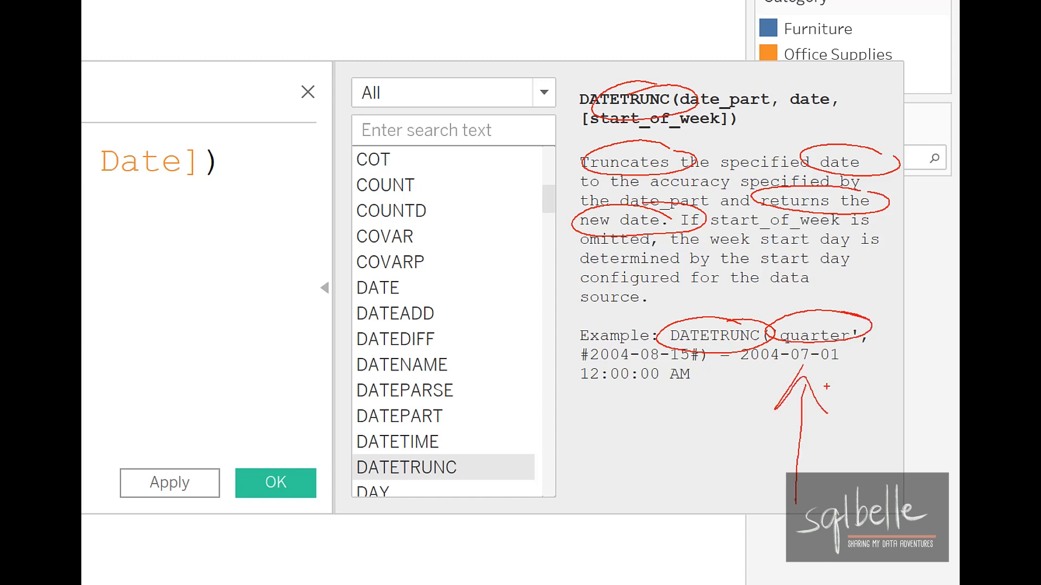
pyautogui.moveTo(742, 375); pyautogui.dragTo(852, 366)
pyautogui.moveTo(709, 361)
pyautogui.mouseDown()
pyautogui.moveTo(547, 382)
pyautogui.moveTo(715, 382)
pyautogui.mouseUp()
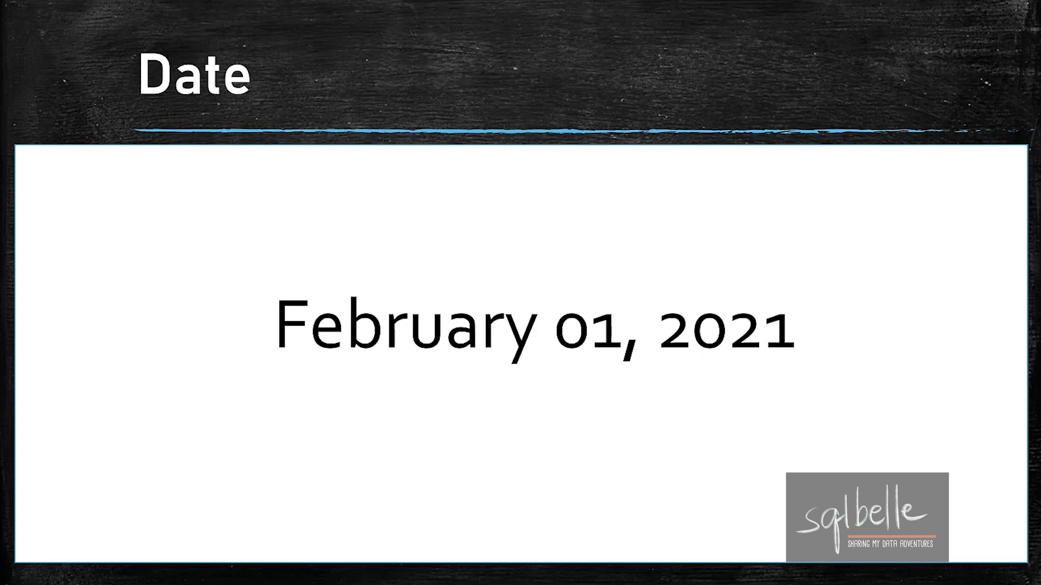
pyautogui.press('Right')
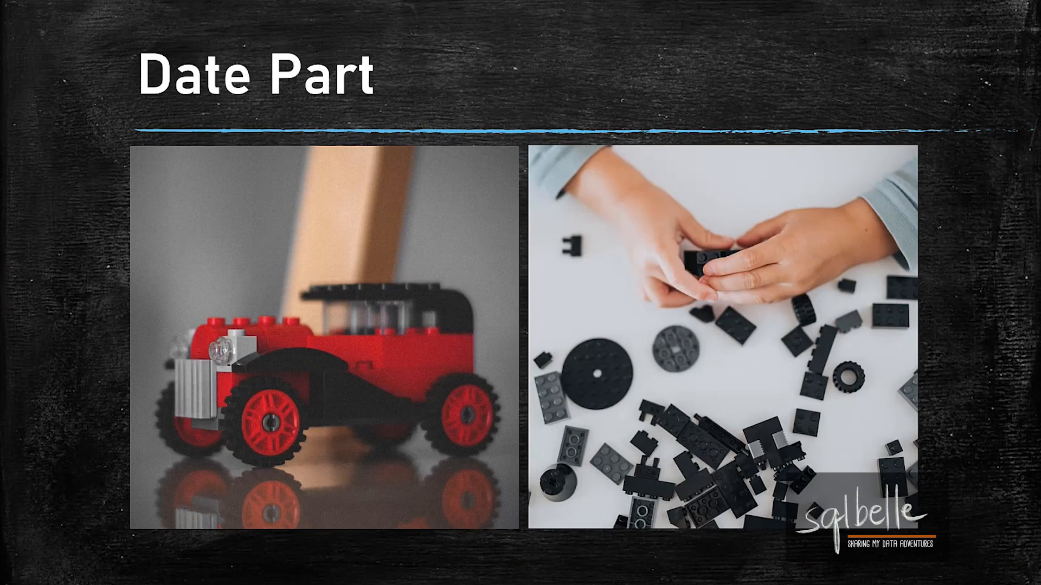